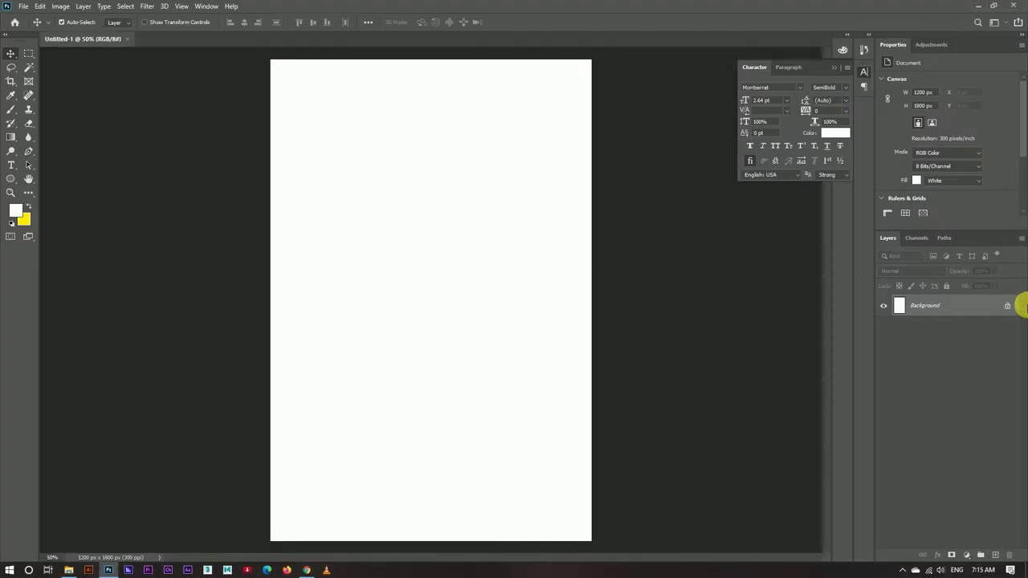
Step: Unlock the Background as Layer 0 and save the document as 6.1.psd, replacing the existing file
click(1007, 305)
key(ctrl+s)
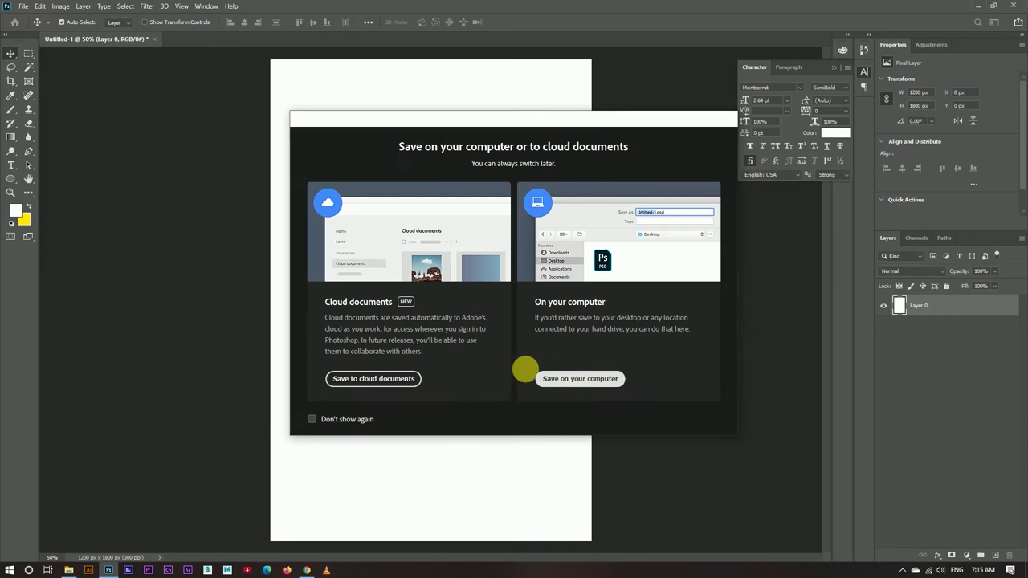
click(553, 378)
click(114, 89)
click(430, 333)
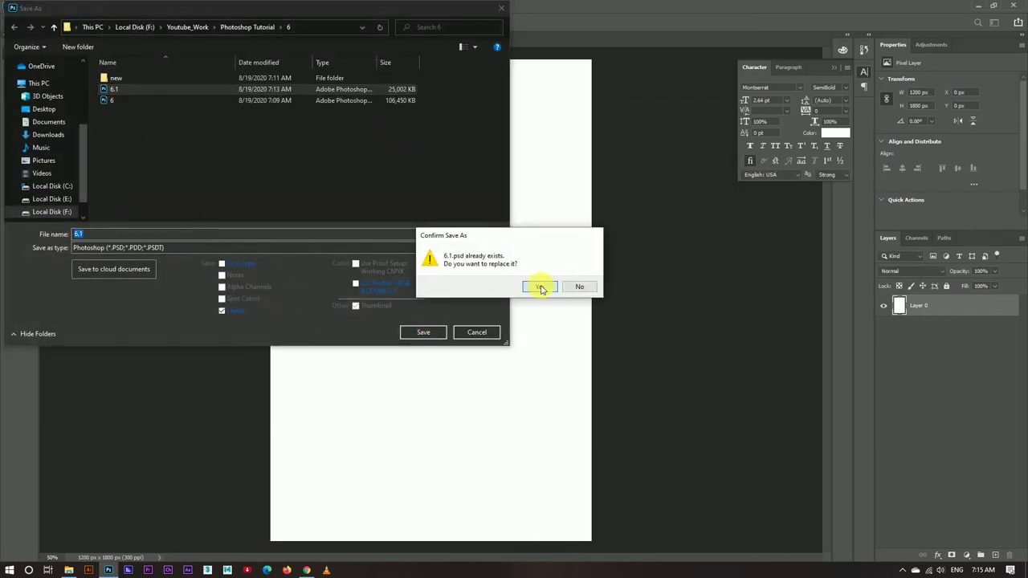
click(539, 287)
click(618, 159)
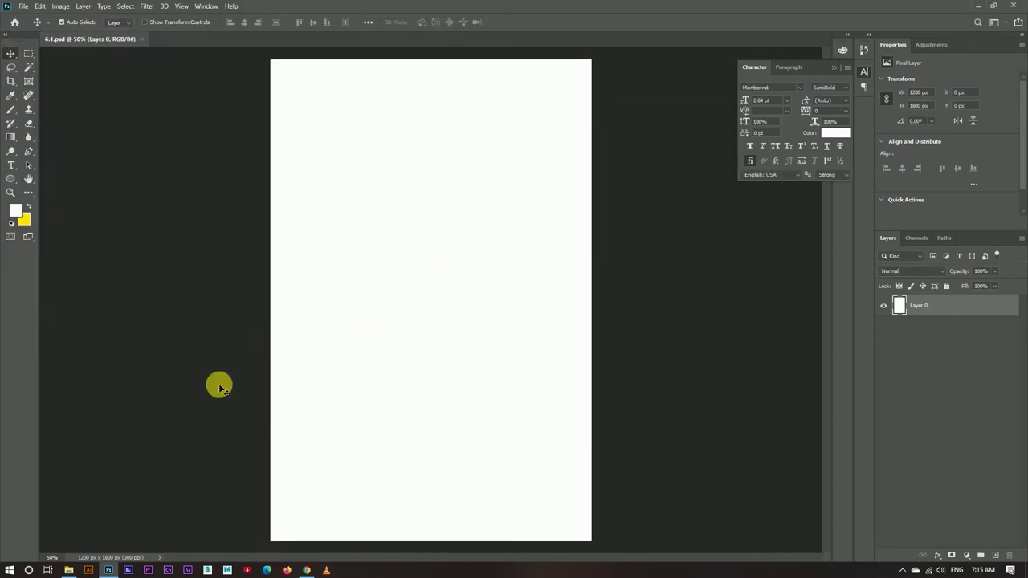
Step: Place the cloudy sky photo on the canvas, enlarged and shifted down to fill it
click(69, 569)
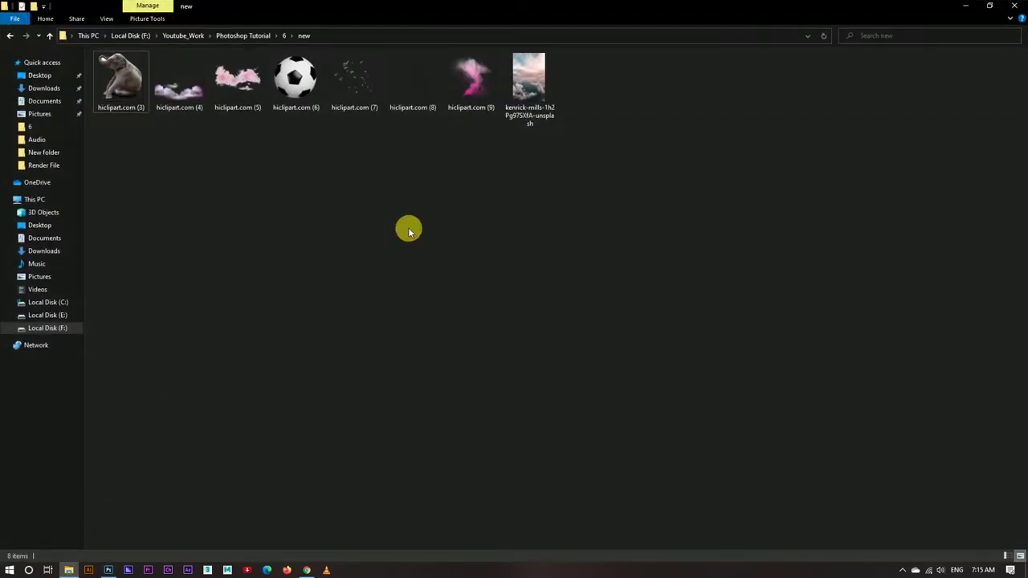
drag(529, 80, 349, 362)
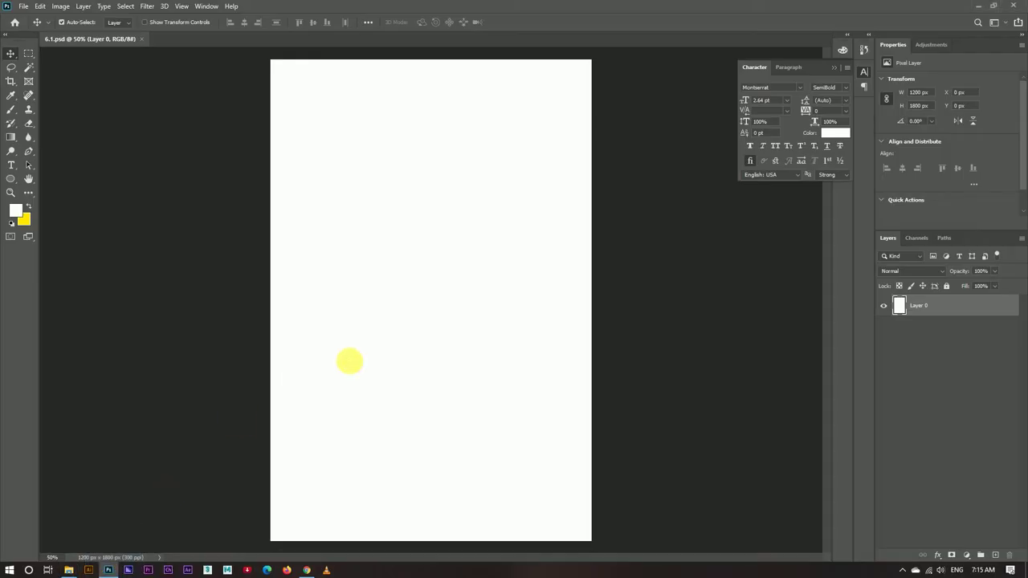
drag(349, 361, 351, 362)
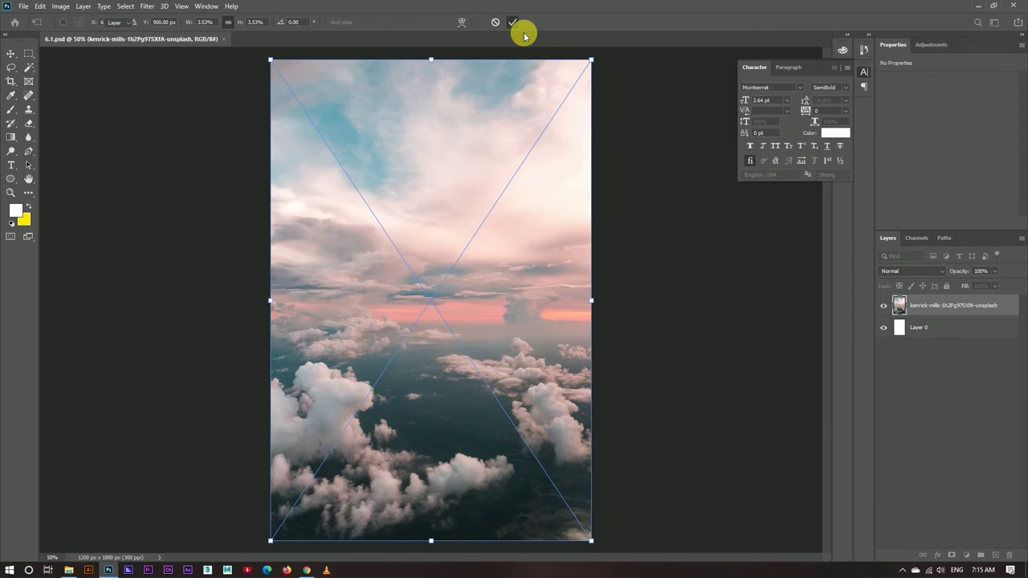
key(Return)
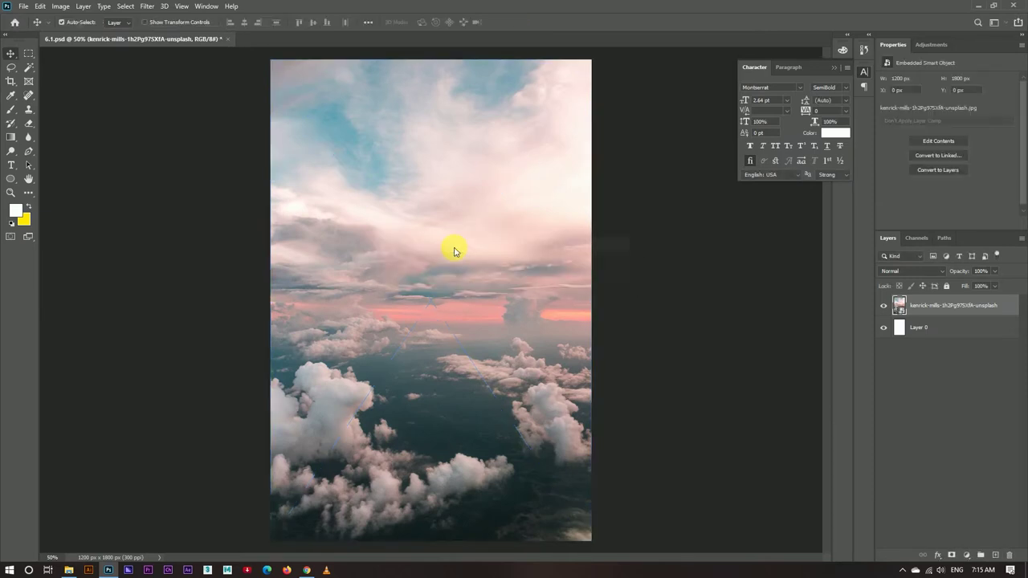
scroll(456, 273, down, 2)
key(ctrl+t)
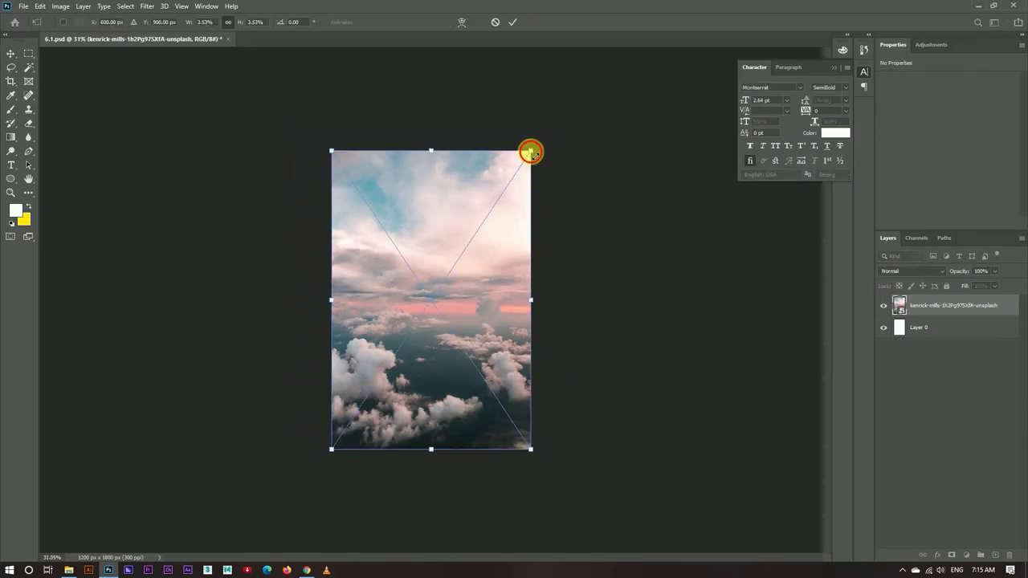
drag(530, 152, 576, 78)
drag(466, 229, 468, 299)
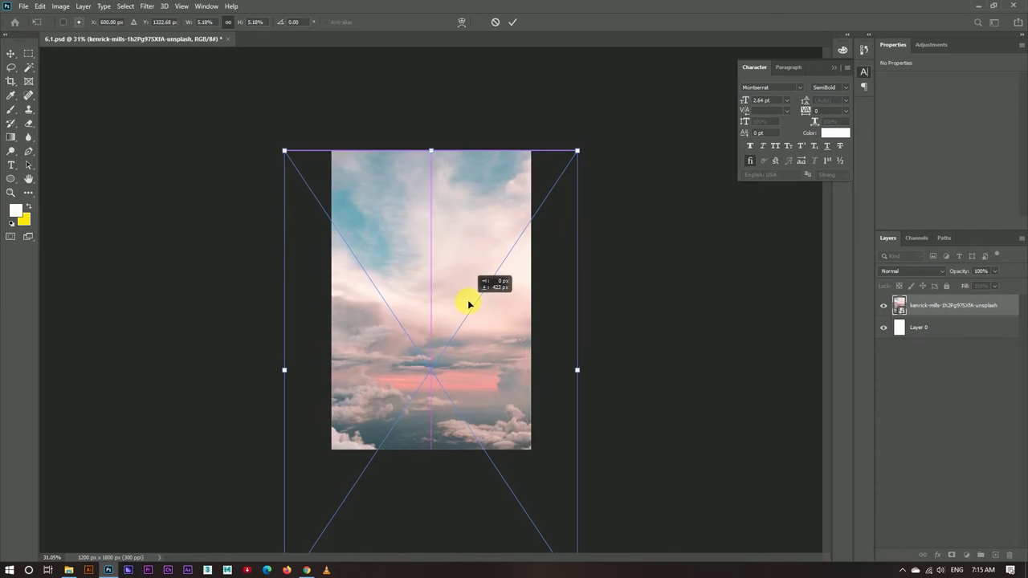
click(513, 22)
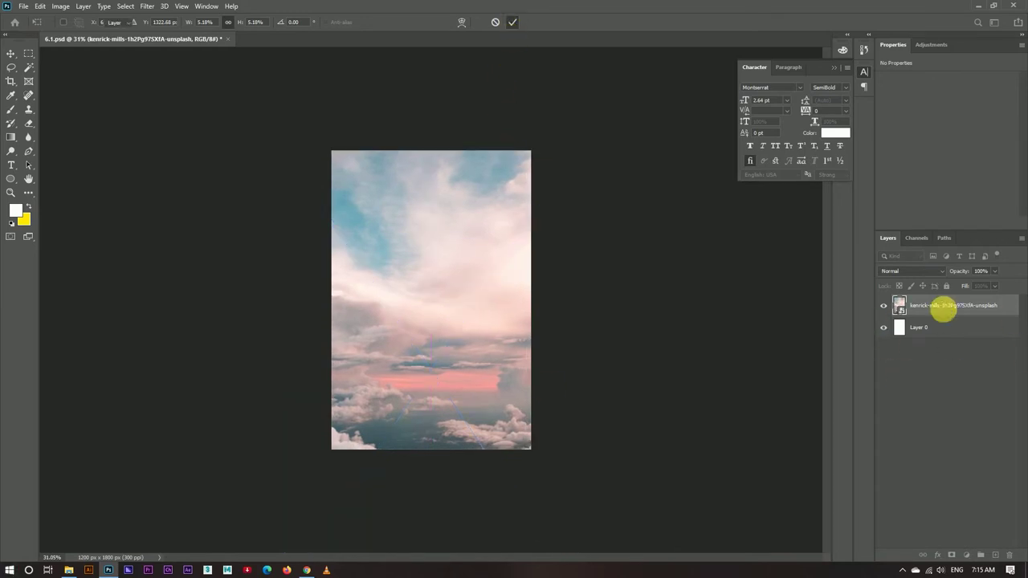
Step: Rasterize the sky, crop it to the canvas, and make it a smart object named BG
right_click(943, 310)
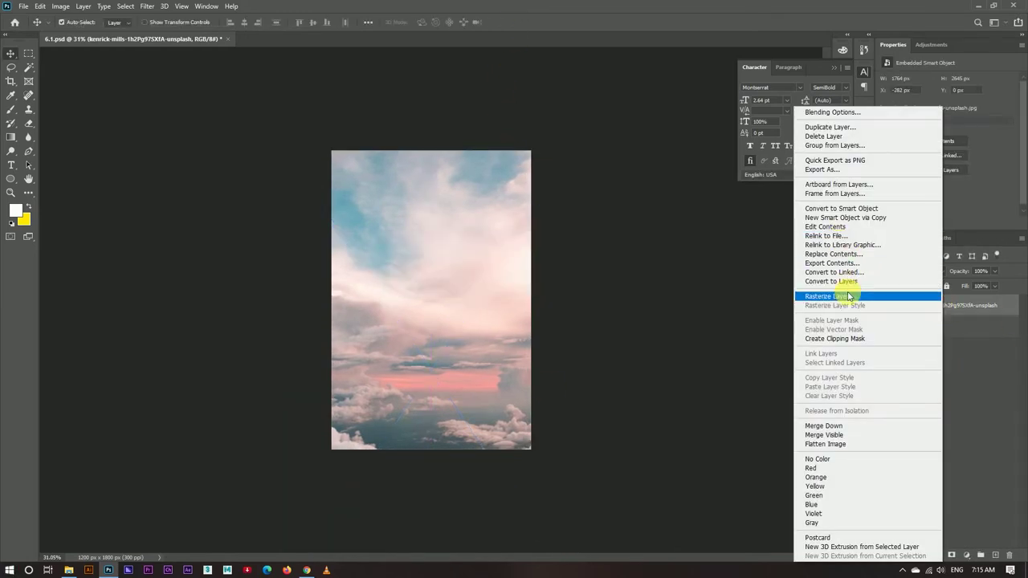
click(848, 296)
click(11, 81)
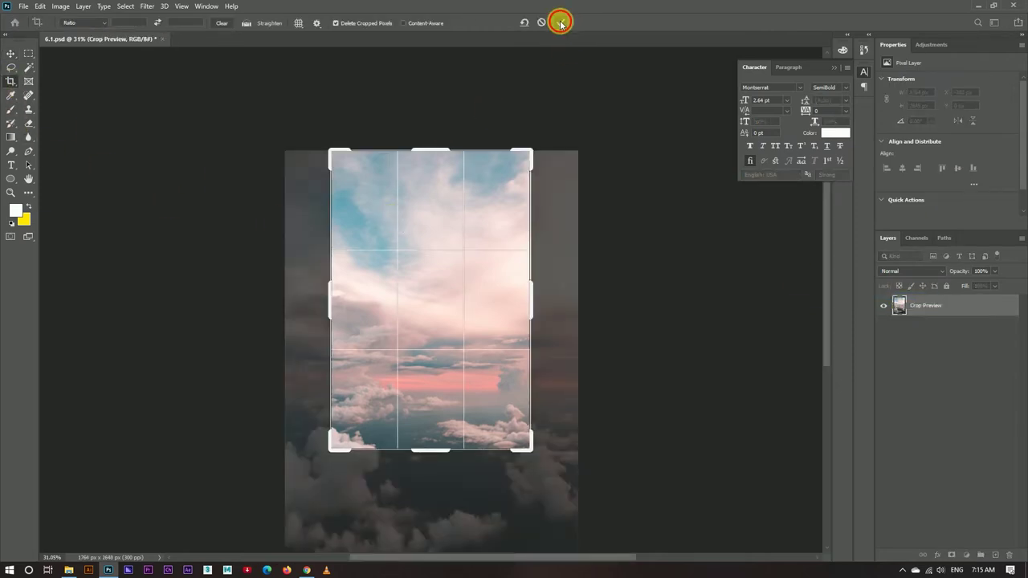
click(561, 22)
right_click(936, 307)
click(883, 260)
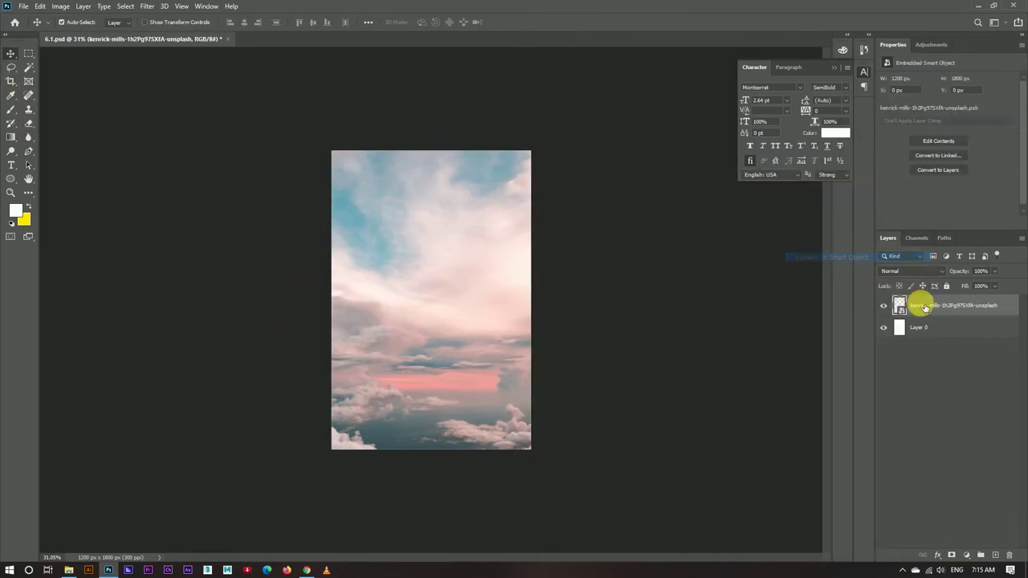
text(BG)
key(Return)
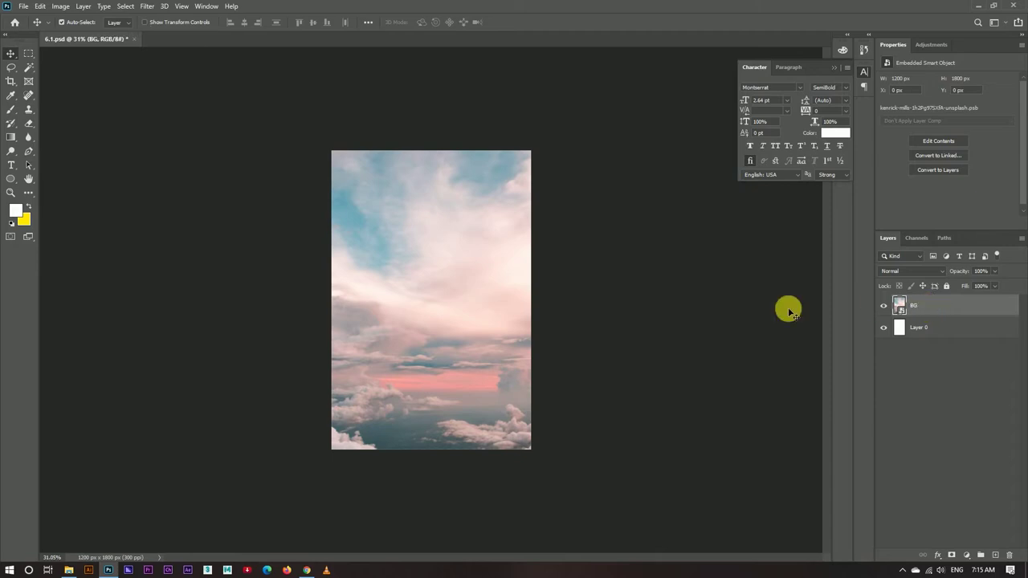
click(723, 321)
Step: Place the elephant image, scaled down and positioned low in the sky
click(68, 570)
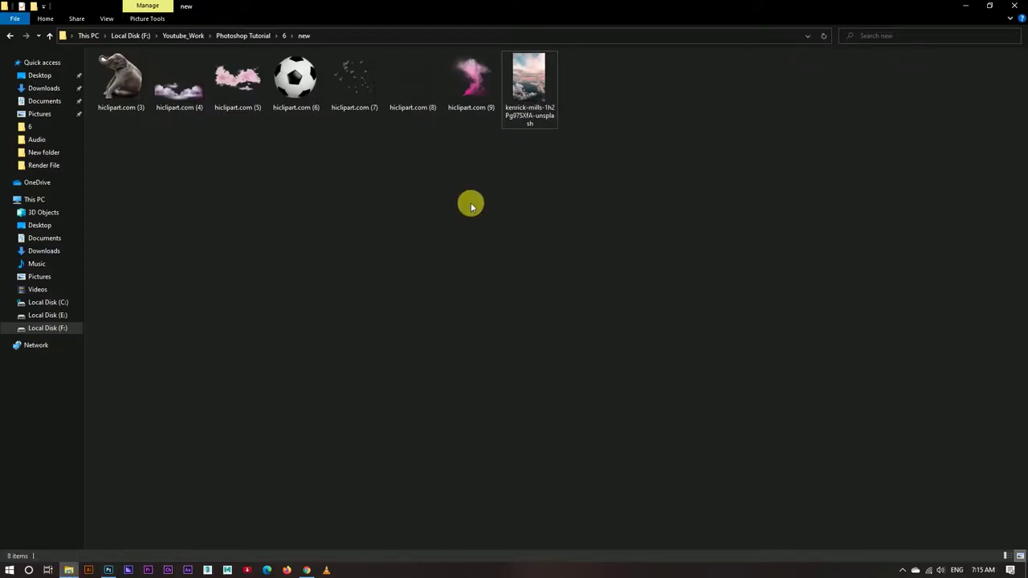
mouse_move(120, 80)
mouse_down()
mouse_move(309, 400)
mouse_move(436, 361)
mouse_move(468, 307)
mouse_up()
drag(526, 213, 512, 226)
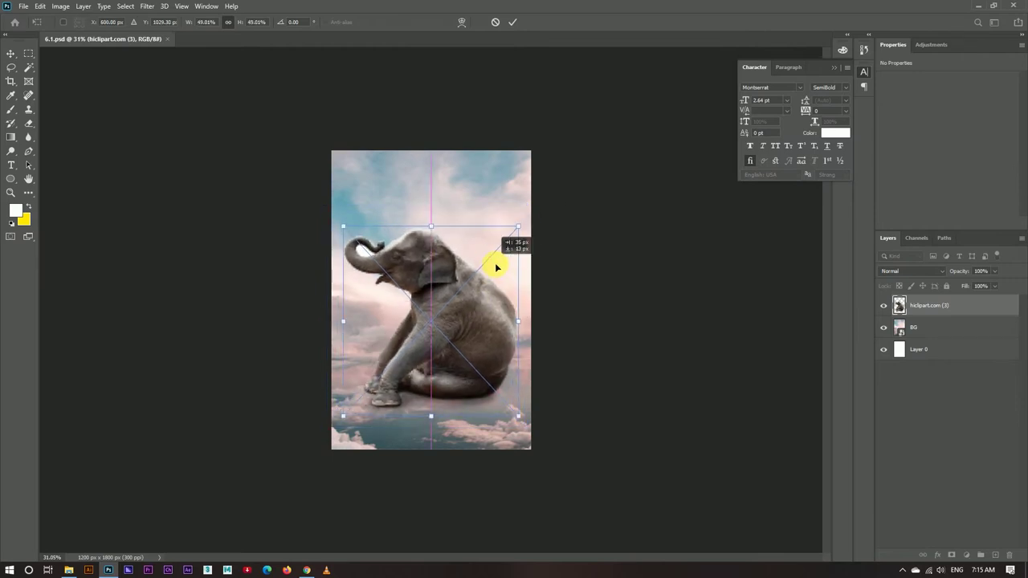
drag(494, 262, 500, 270)
click(512, 24)
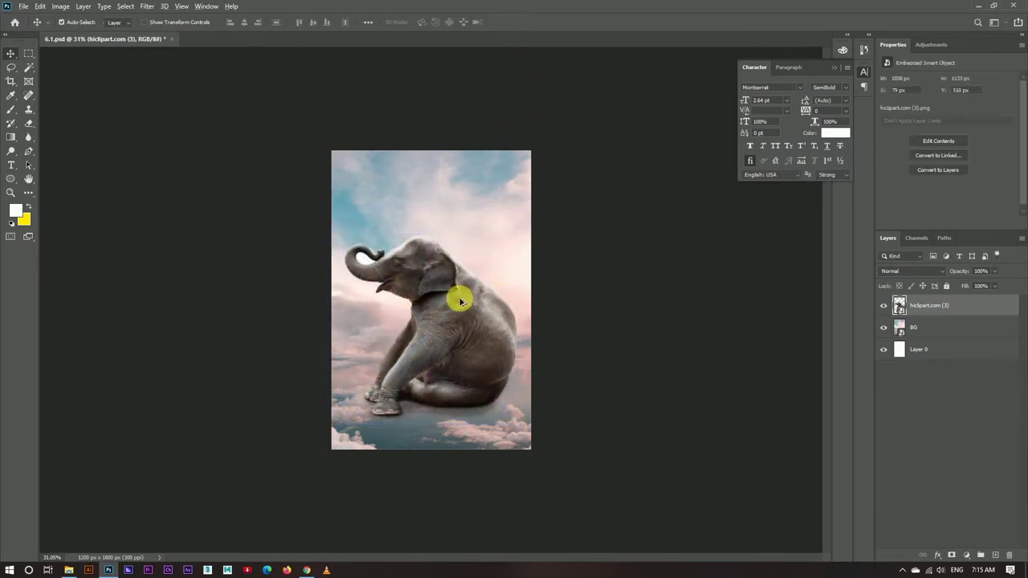
scroll(458, 294, up, 3)
scroll(448, 295, down, 2)
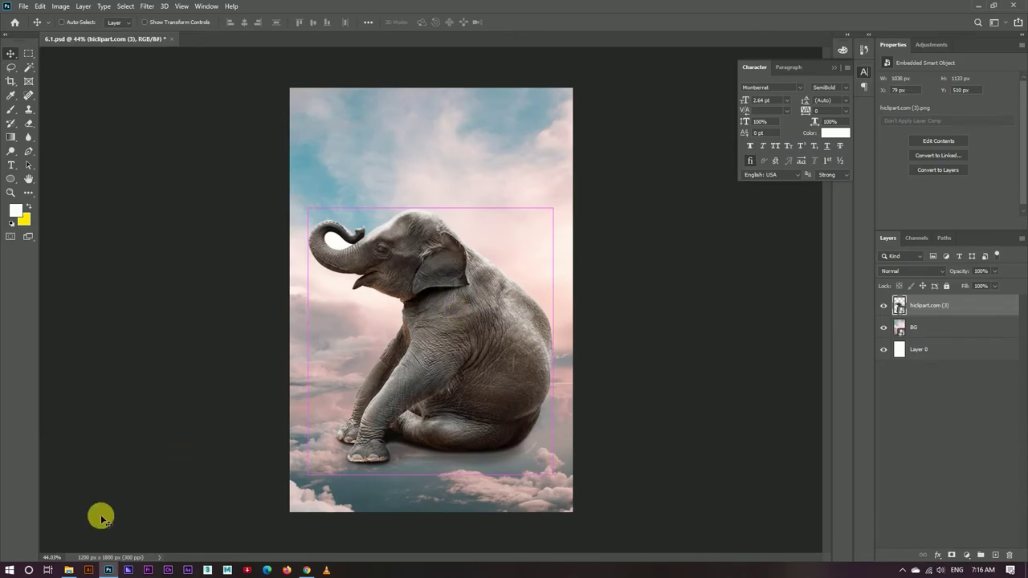
Step: Place the cloud image along the bottom and name the layers elephant and cloud
click(69, 569)
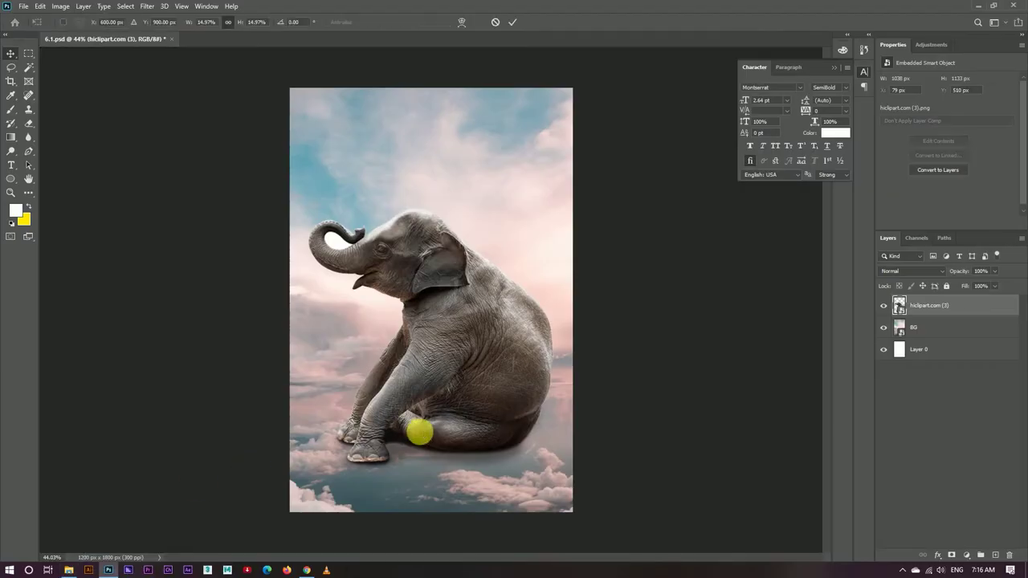
mouse_move(182, 94)
mouse_down()
mouse_move(502, 354)
mouse_move(504, 471)
mouse_up()
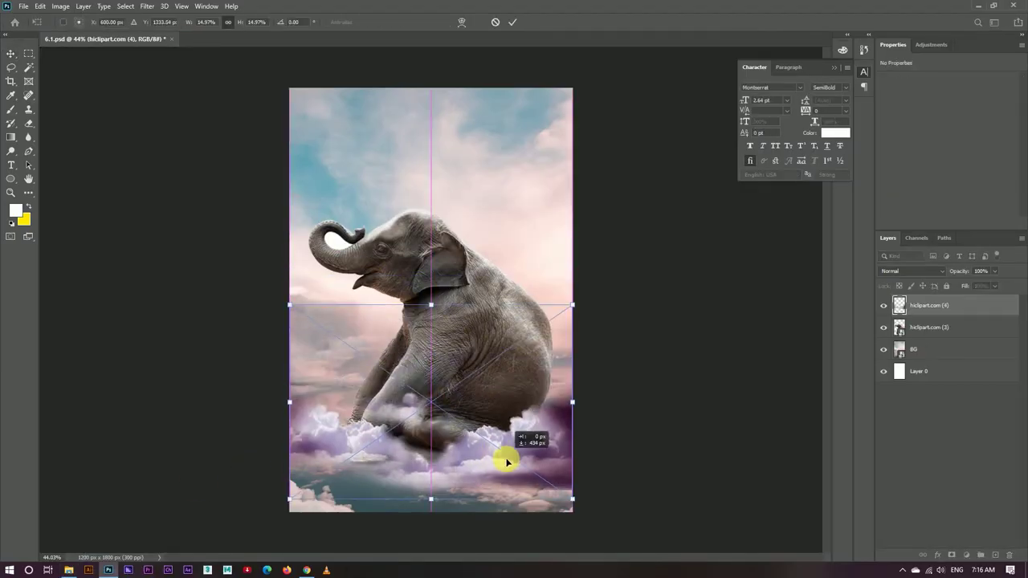
click(511, 24)
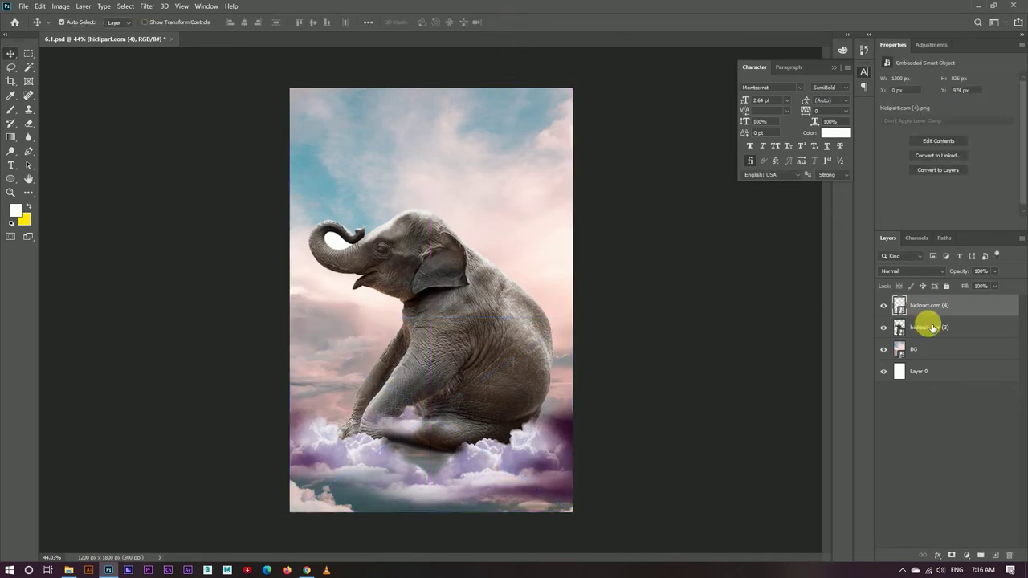
double_click(932, 328)
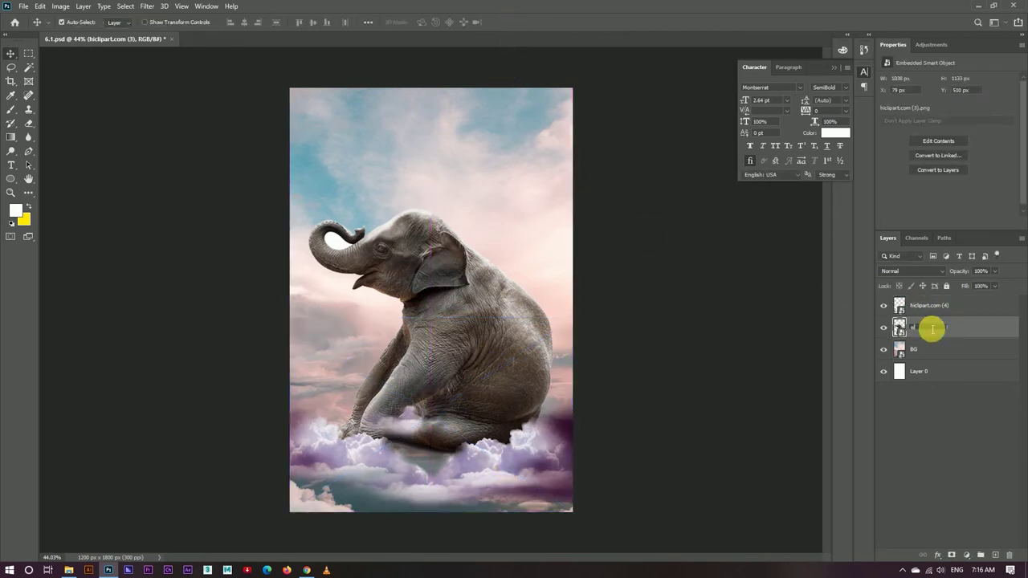
key(Return)
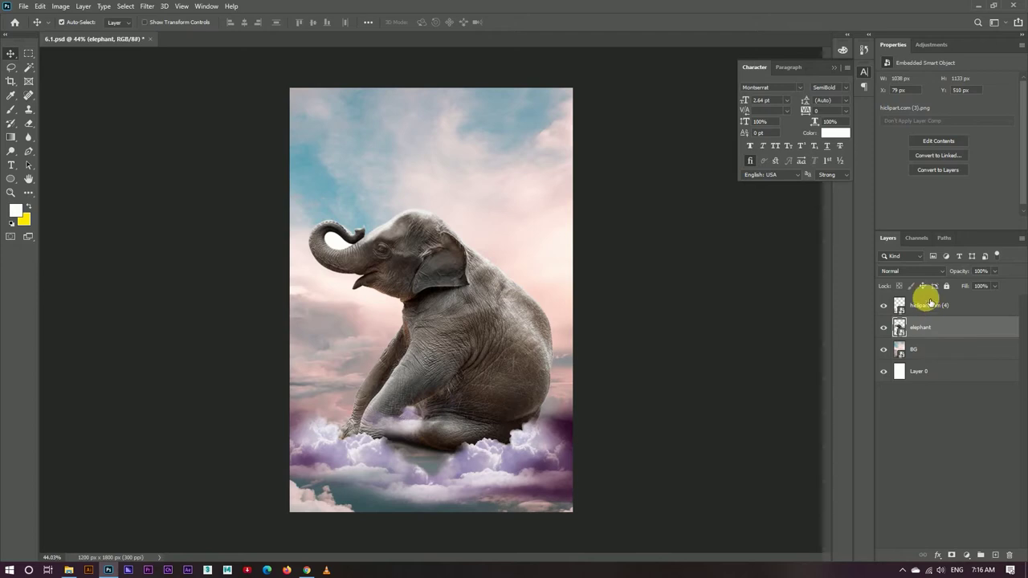
double_click(932, 305)
text(cloud)
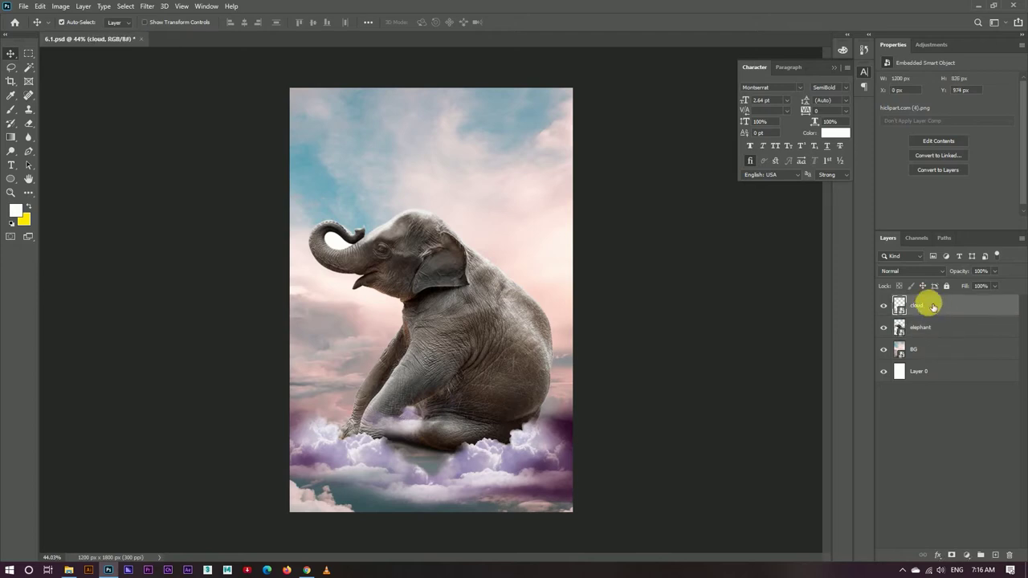
key(Return)
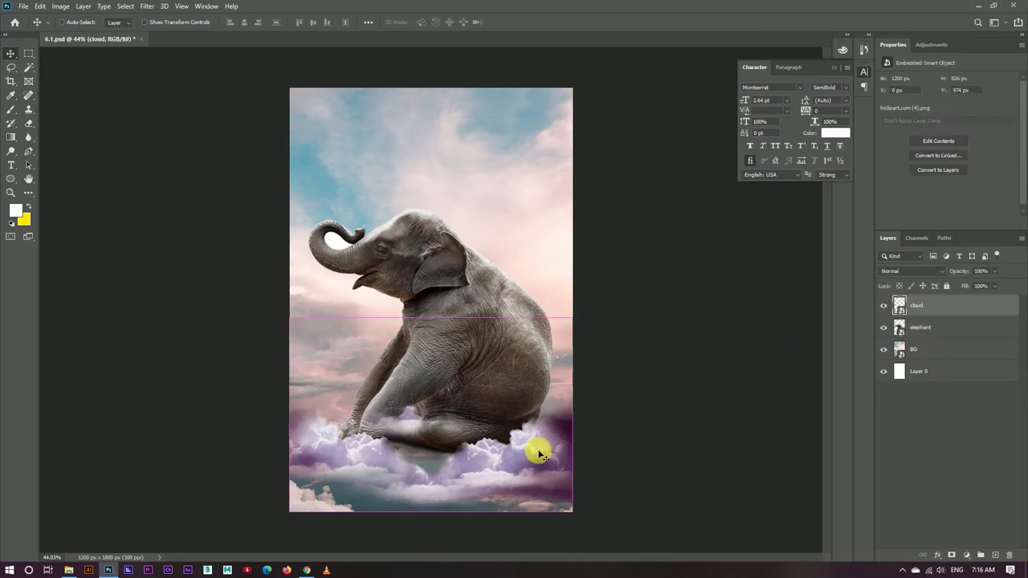
Step: Enlarge the clouds wider than the canvas and raise them under the elephant
key(ctrl+t)
drag(572, 318, 631, 277)
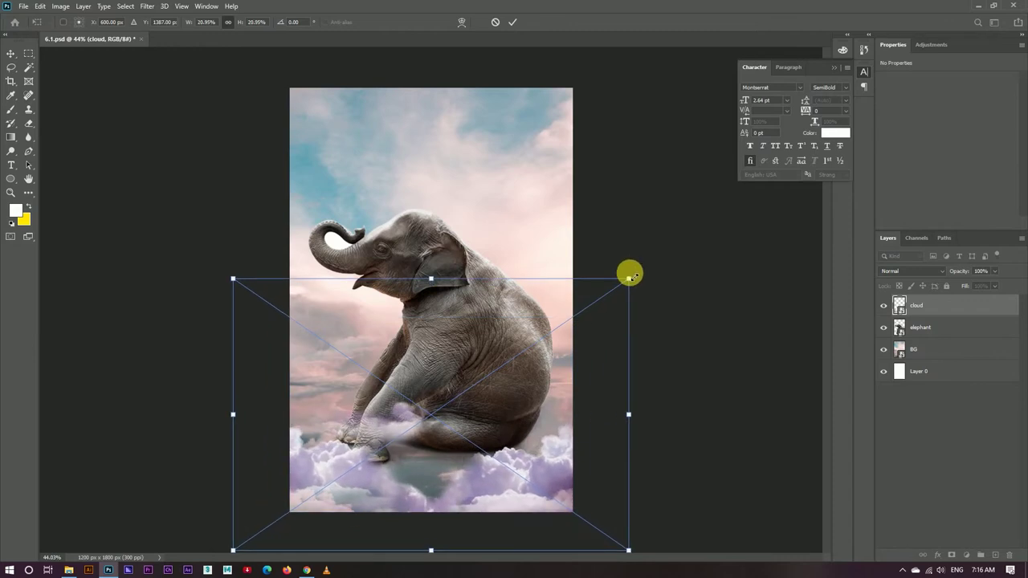
drag(517, 482, 514, 467)
click(512, 22)
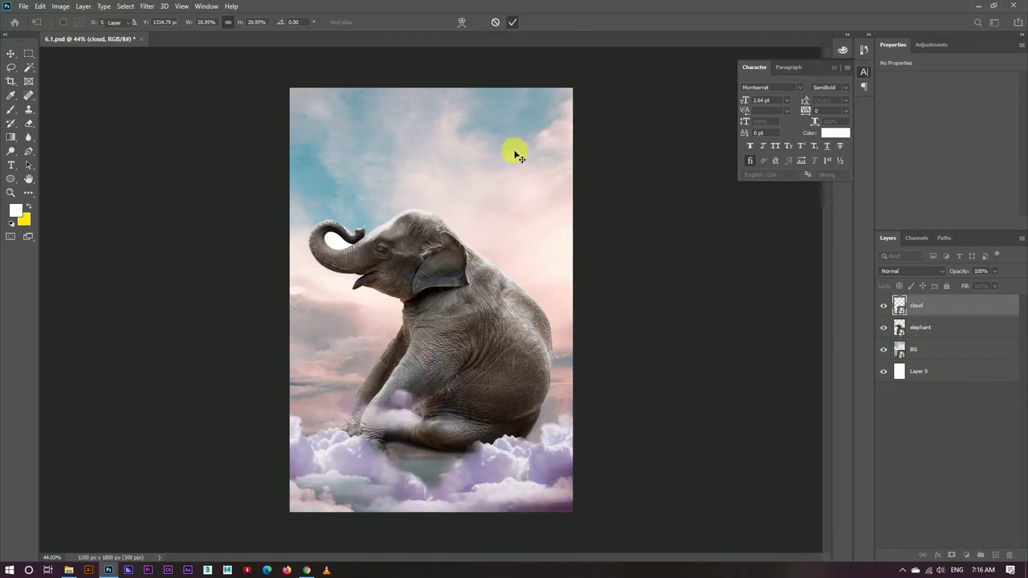
Step: Place the pink cloud image and rename its layer cloud 2
click(70, 567)
mouse_move(237, 80)
mouse_down()
mouse_move(109, 568)
mouse_move(460, 310)
mouse_move(460, 454)
mouse_up()
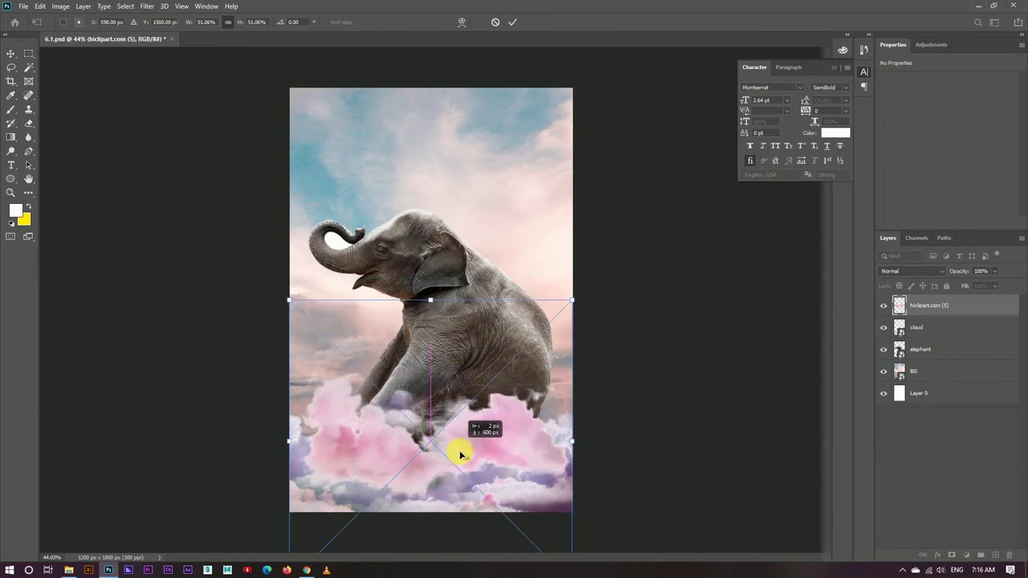
click(512, 22)
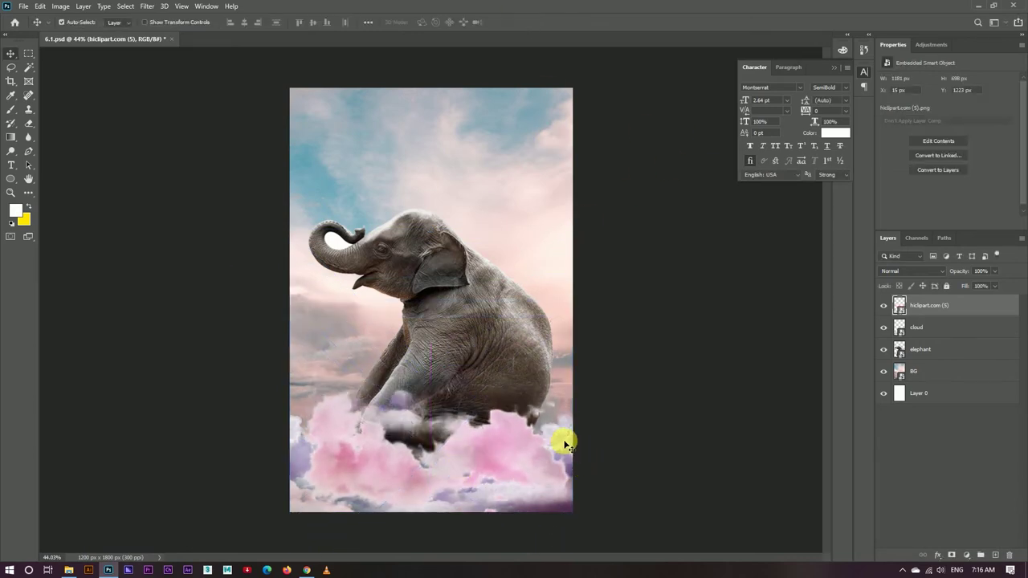
click(905, 331)
double_click(927, 306)
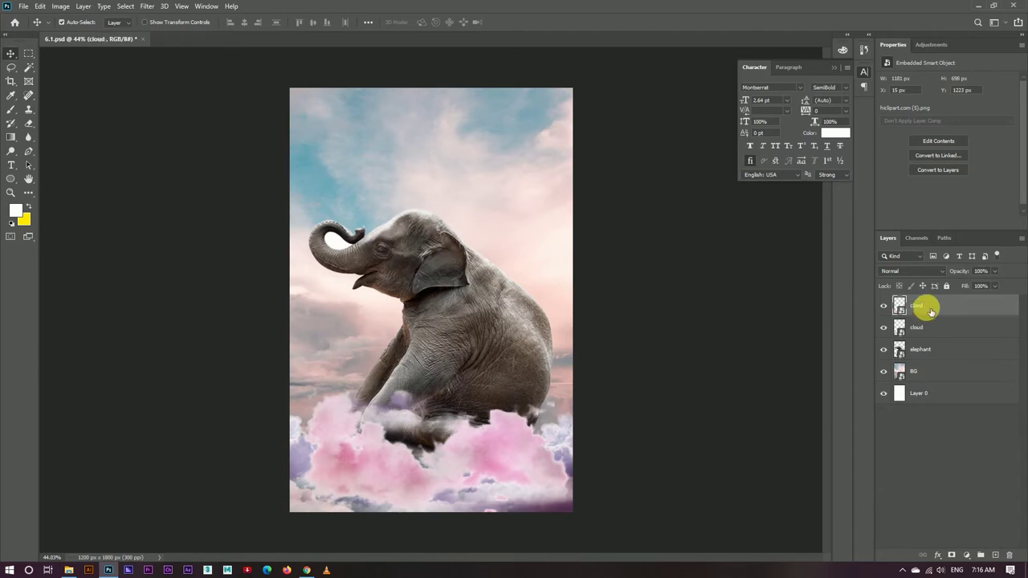
text( 2)
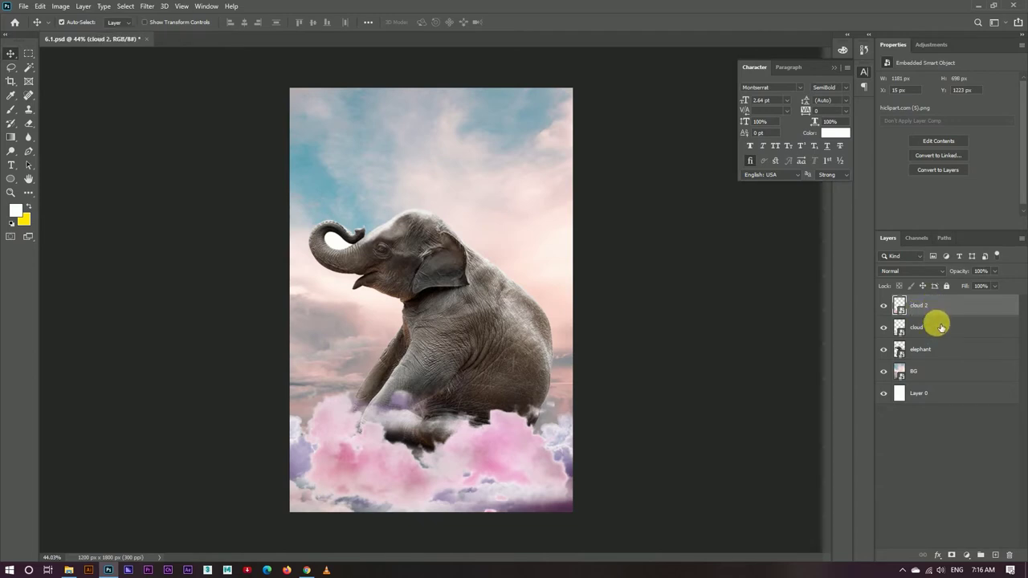
click(940, 327)
Step: Hide cloud 2, leaving the purple cloud1 clouds under the elephant
double_click(925, 327)
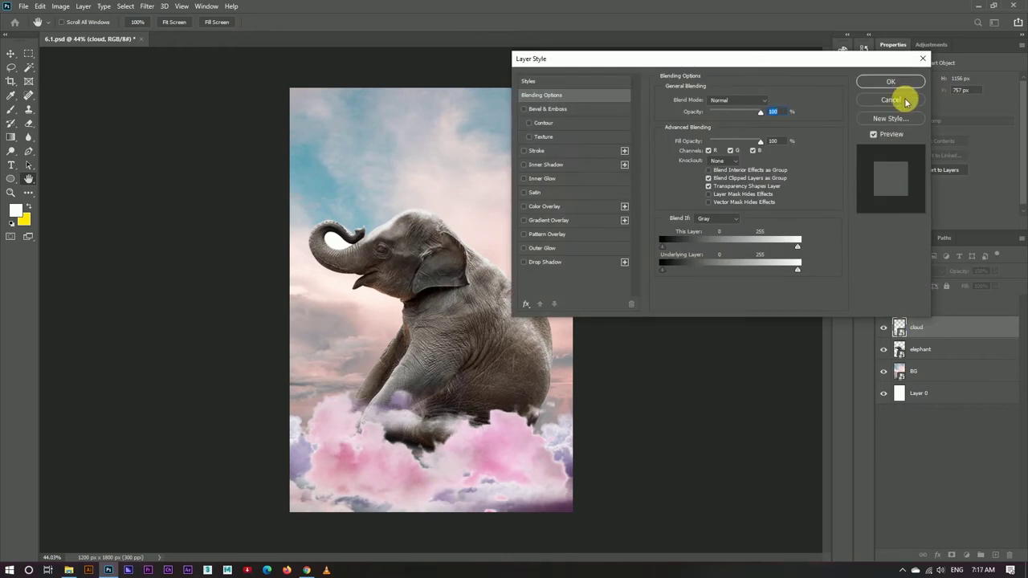
click(902, 96)
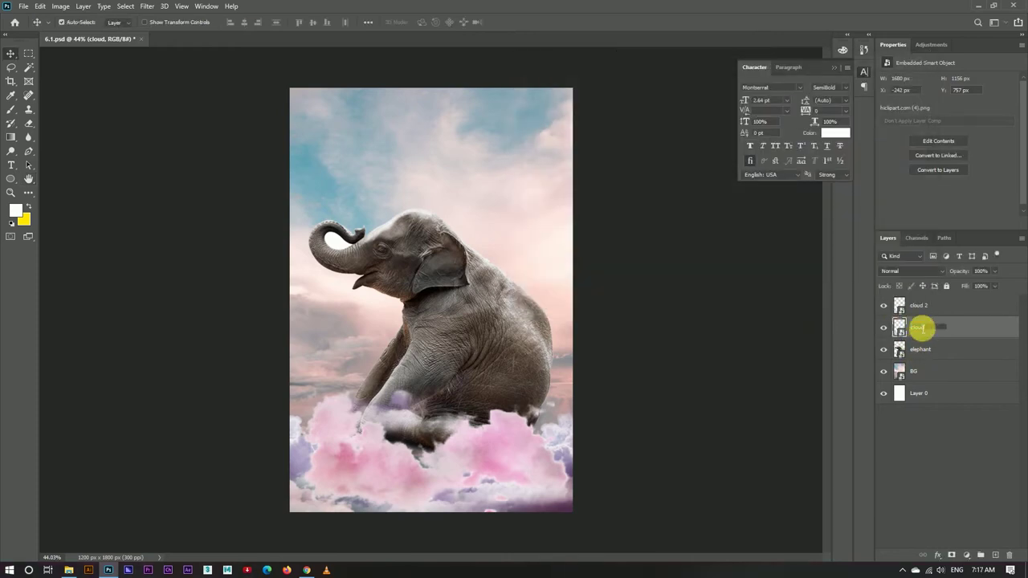
click(883, 305)
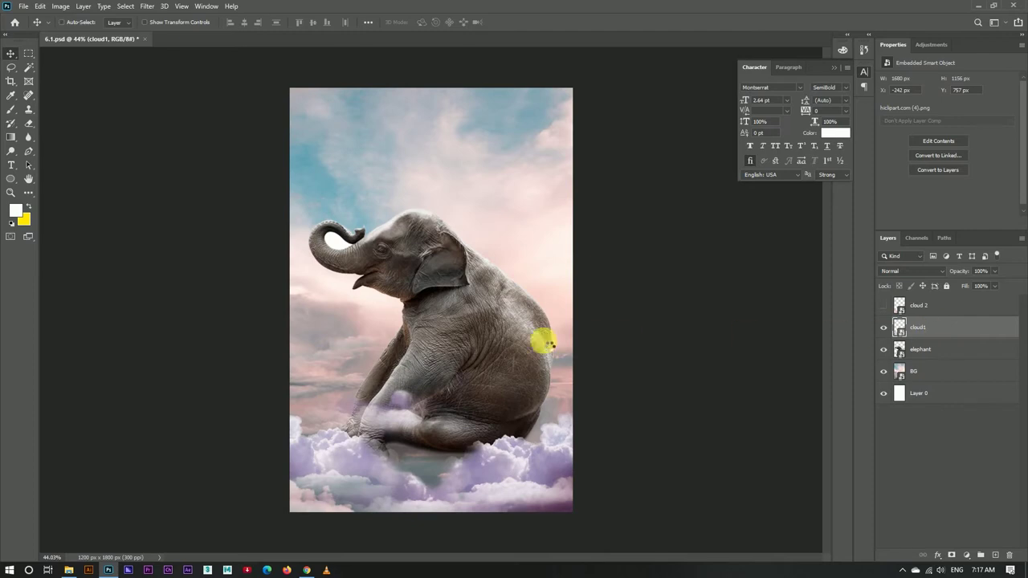
key(ctrl+shift+a)
Step: Warm cloud1 toward pink and split-tone it: highlights hue 92, saturation 3, balance +13
drag(788, 207, 799, 223)
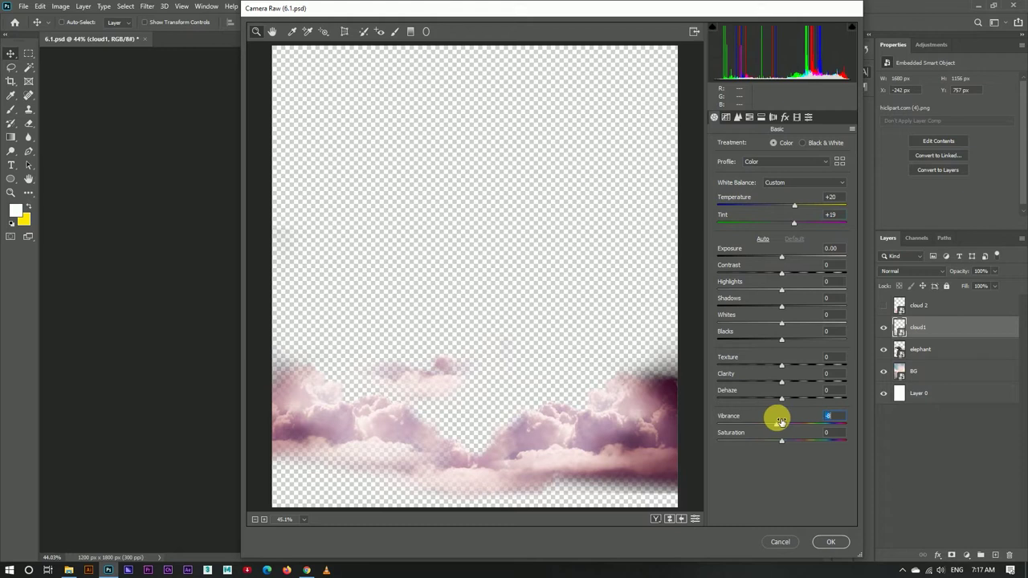
click(785, 116)
click(774, 118)
click(765, 118)
mouse_move(748, 165)
mouse_down()
mouse_move(749, 187)
mouse_move(740, 178)
mouse_up()
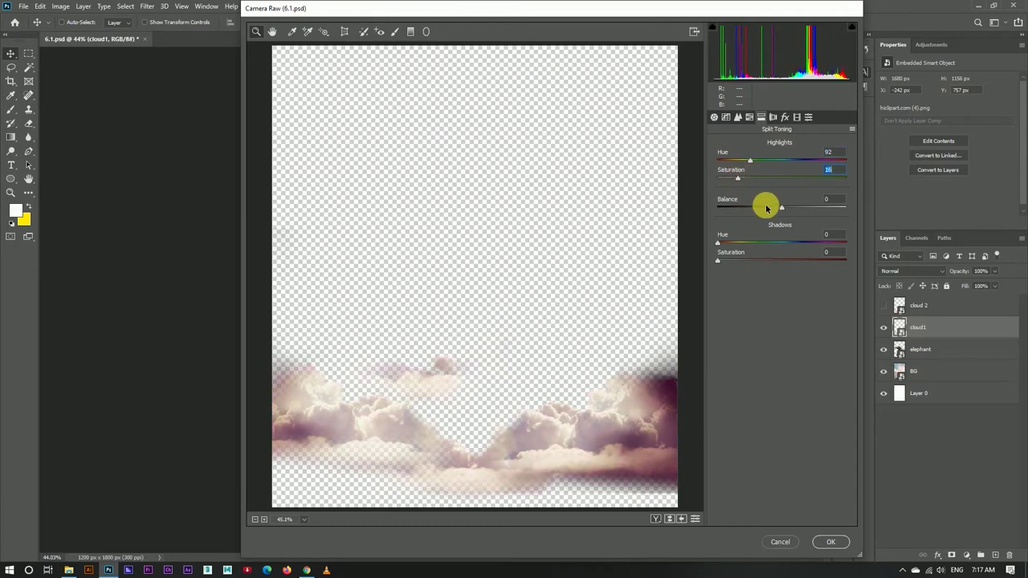
drag(792, 210, 790, 208)
drag(737, 177, 721, 178)
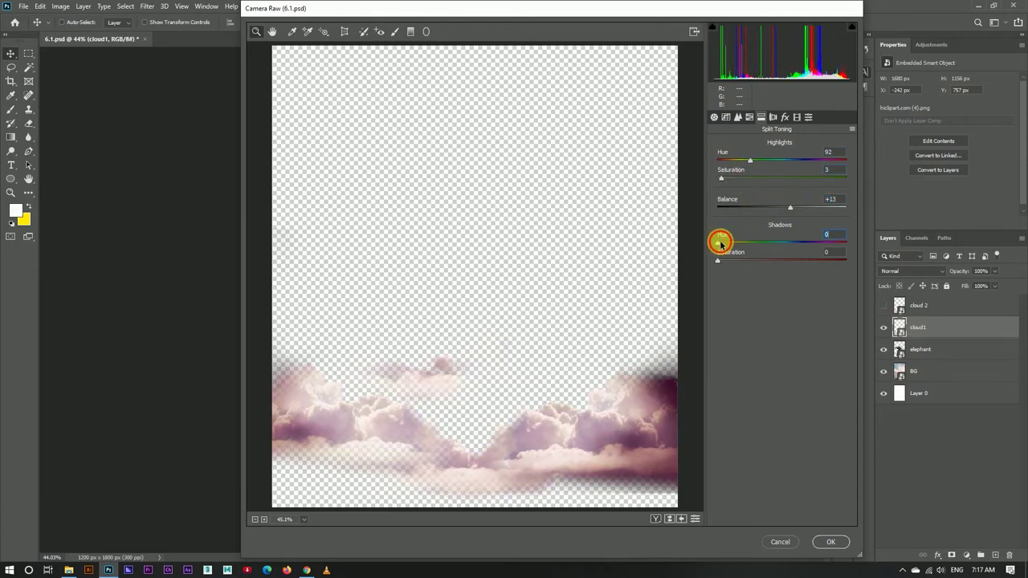
Step: Shift Magentas hue +49 and Greens -24, lift the tone curve, and apply Camera Raw
click(750, 117)
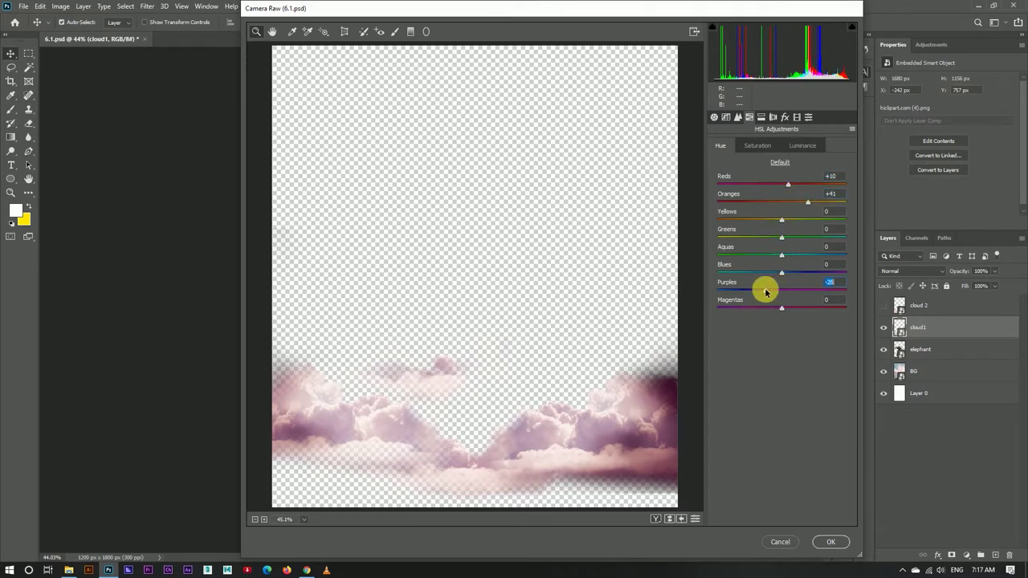
drag(803, 309, 813, 309)
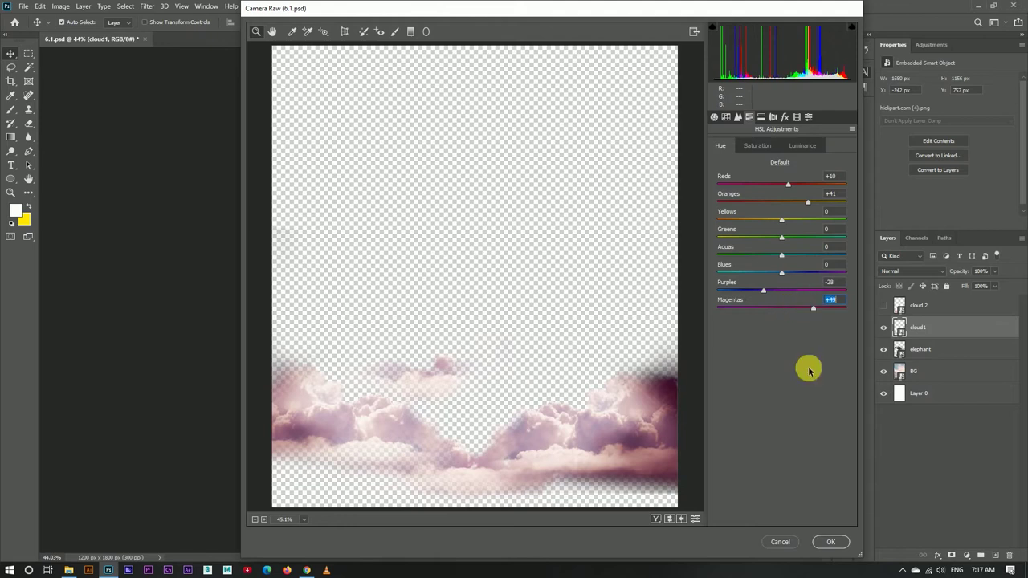
drag(777, 241, 766, 239)
click(737, 117)
click(726, 118)
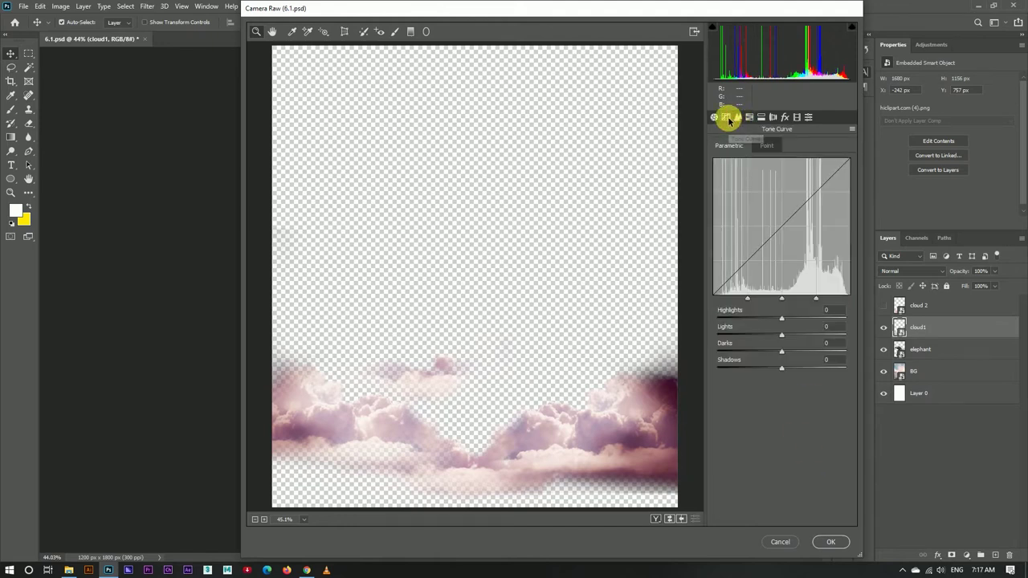
mouse_move(783, 320)
mouse_down()
mouse_move(792, 322)
mouse_move(775, 335)
mouse_move(789, 337)
mouse_move(757, 344)
mouse_move(796, 344)
mouse_move(799, 366)
mouse_move(815, 368)
mouse_up()
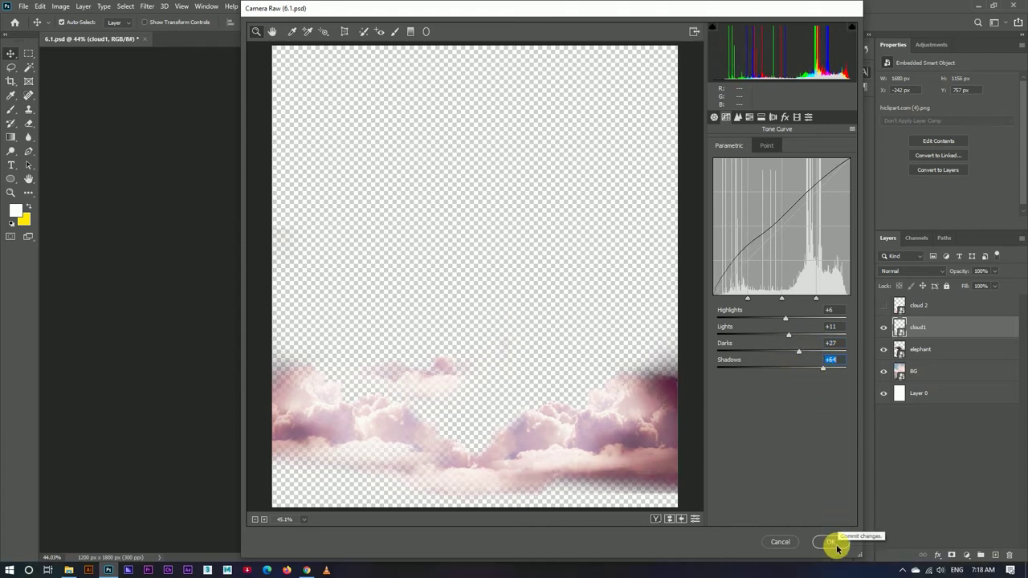
click(835, 542)
Step: Turn cloud 2 back on and give it a 69.7-pixel Gaussian Blur
scroll(459, 436, up, 1)
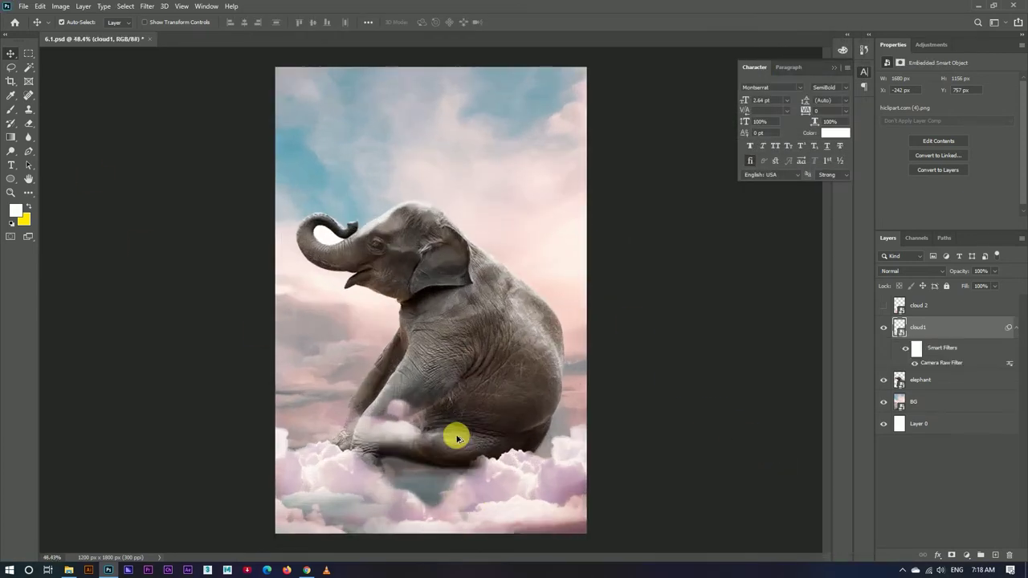
scroll(463, 447, up, 2)
click(884, 306)
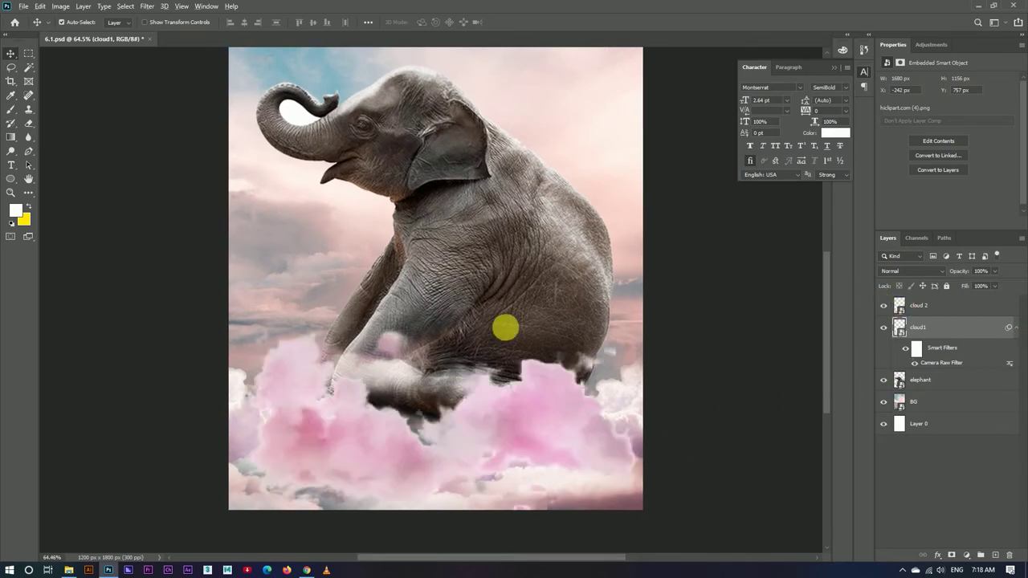
scroll(505, 326, down, 1)
click(526, 411)
click(1015, 328)
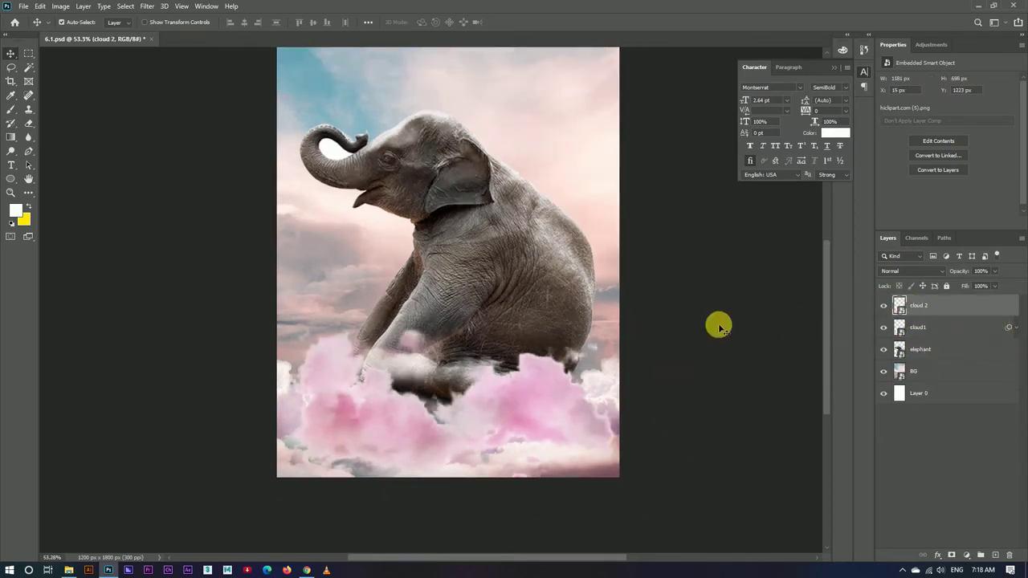
click(147, 5)
mouse_move(154, 127)
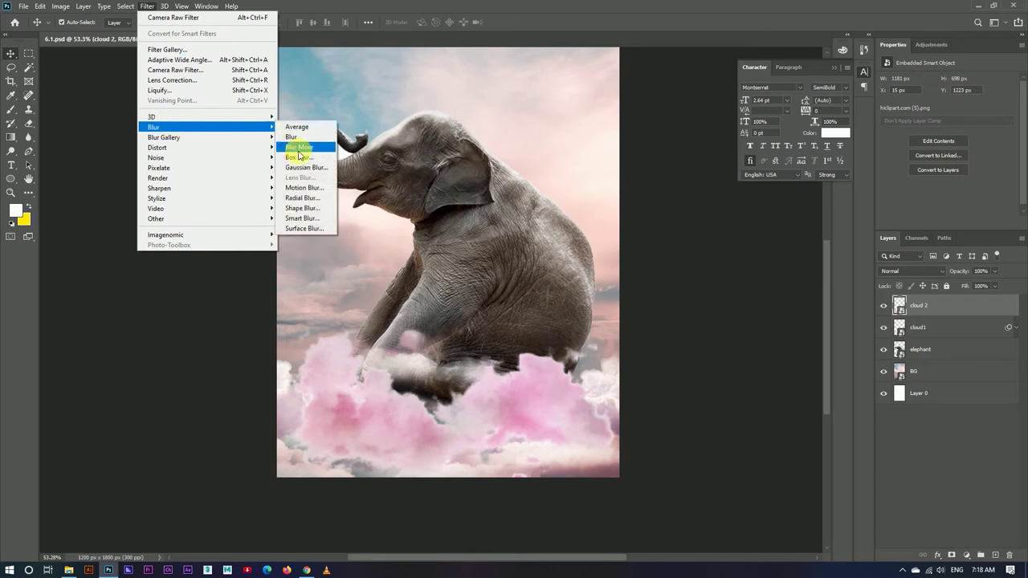
click(309, 166)
drag(485, 287, 498, 286)
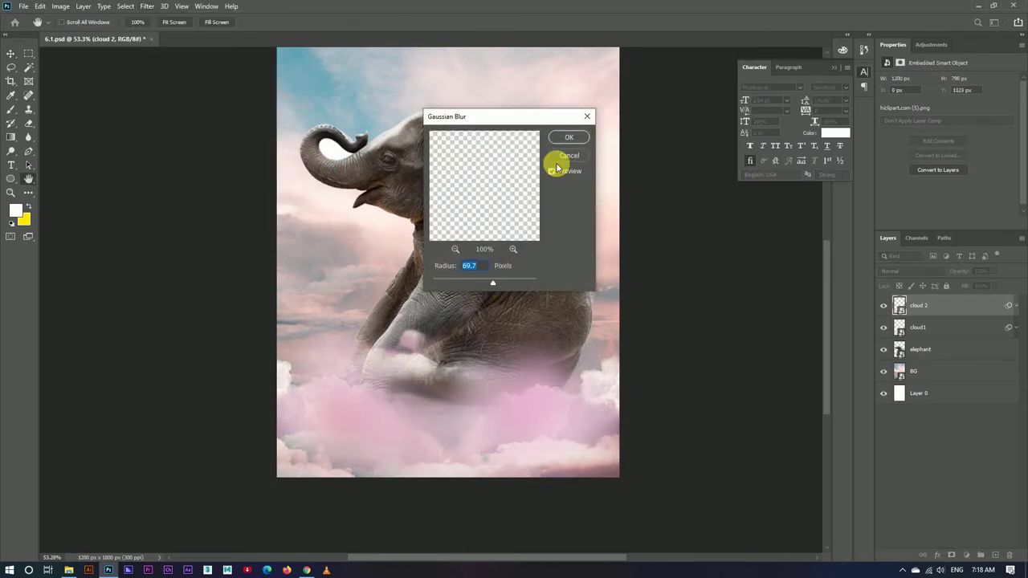
click(568, 137)
click(1015, 306)
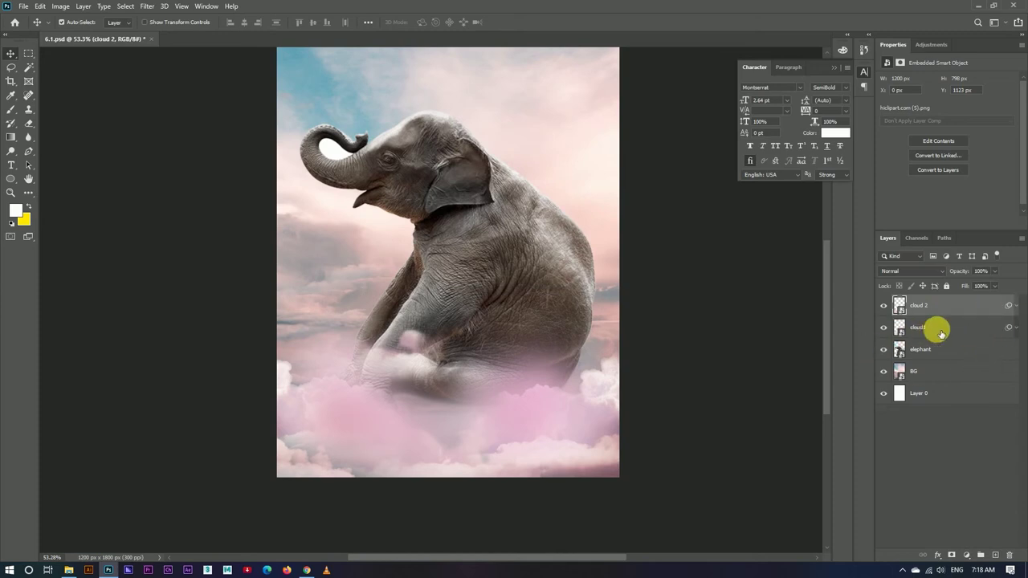
click(915, 333)
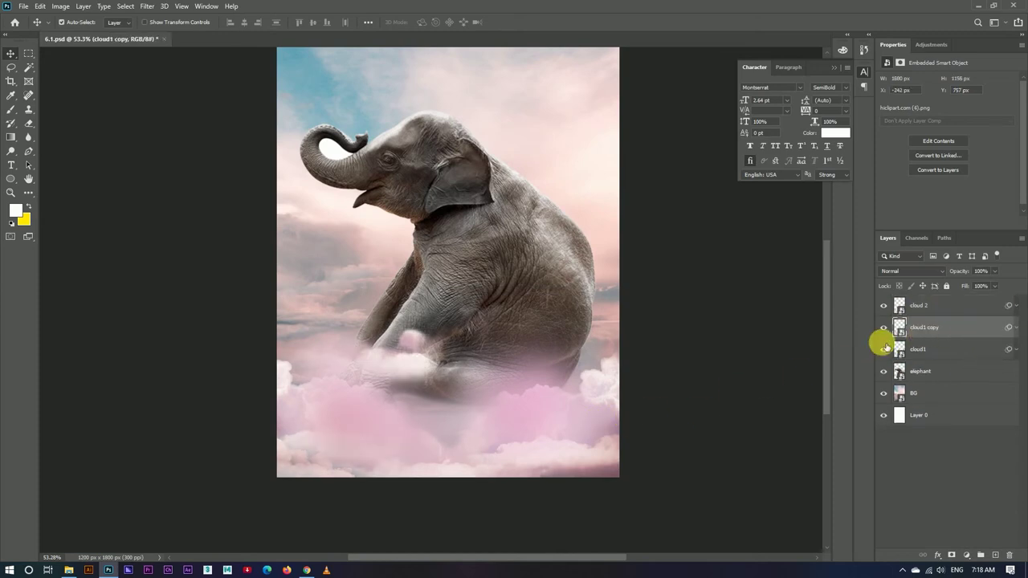
Step: Duplicate cloud1, then enlarge the copy and raise it around the elephant's legs
click(883, 328)
click(884, 328)
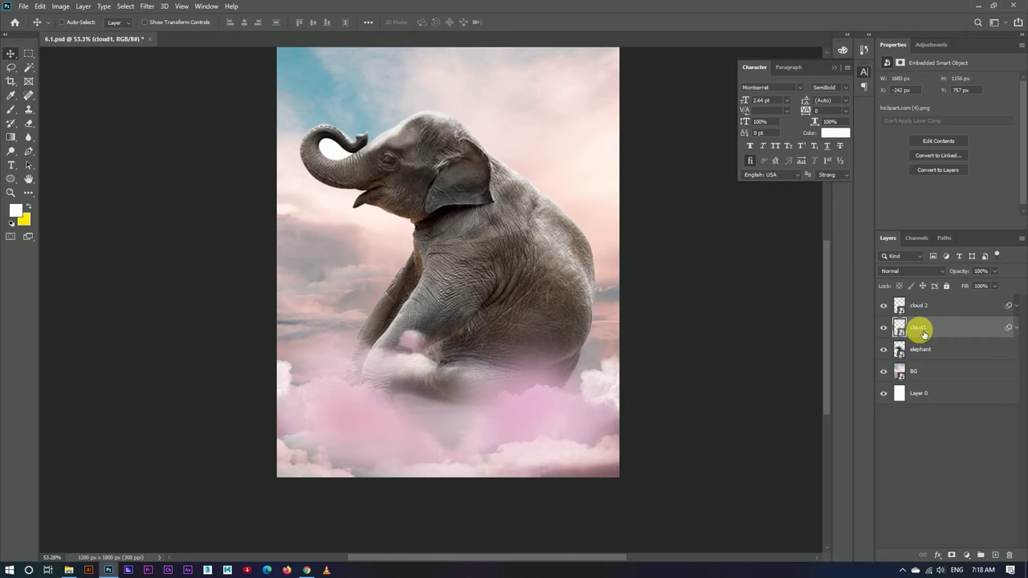
key(ctrl+j)
key(ctrl+t)
click(551, 218)
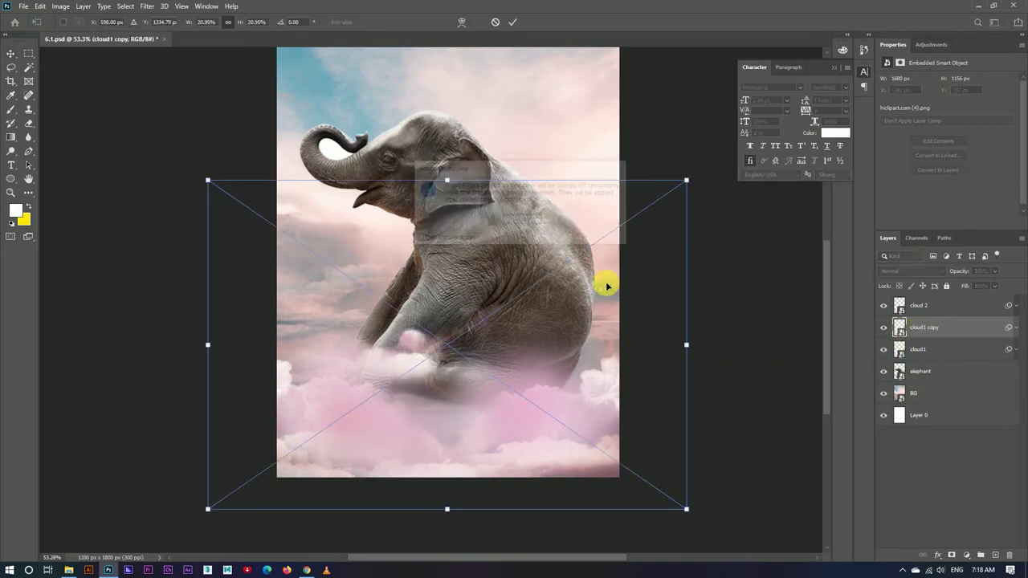
drag(686, 183, 739, 147)
drag(580, 421, 592, 367)
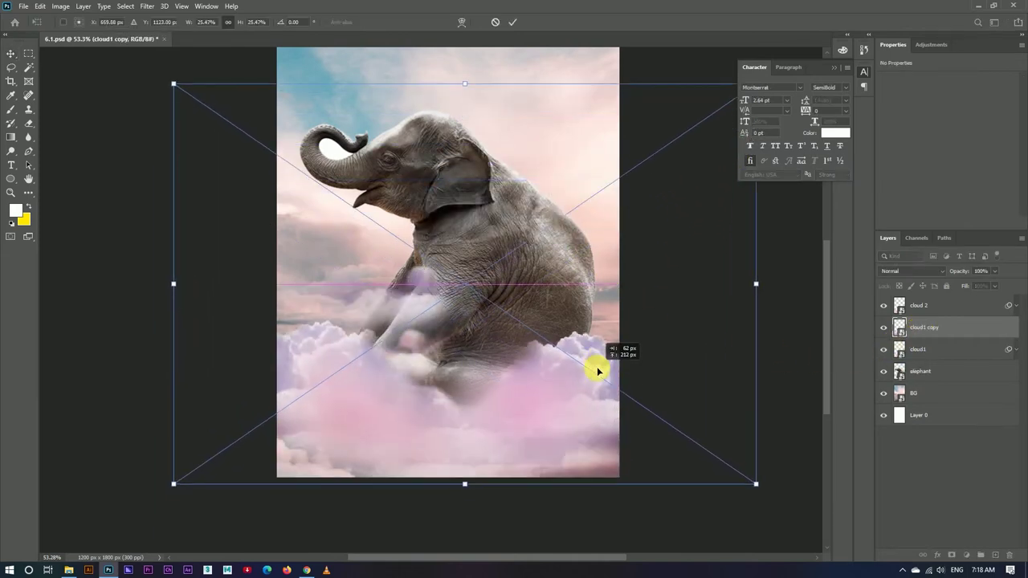
click(513, 24)
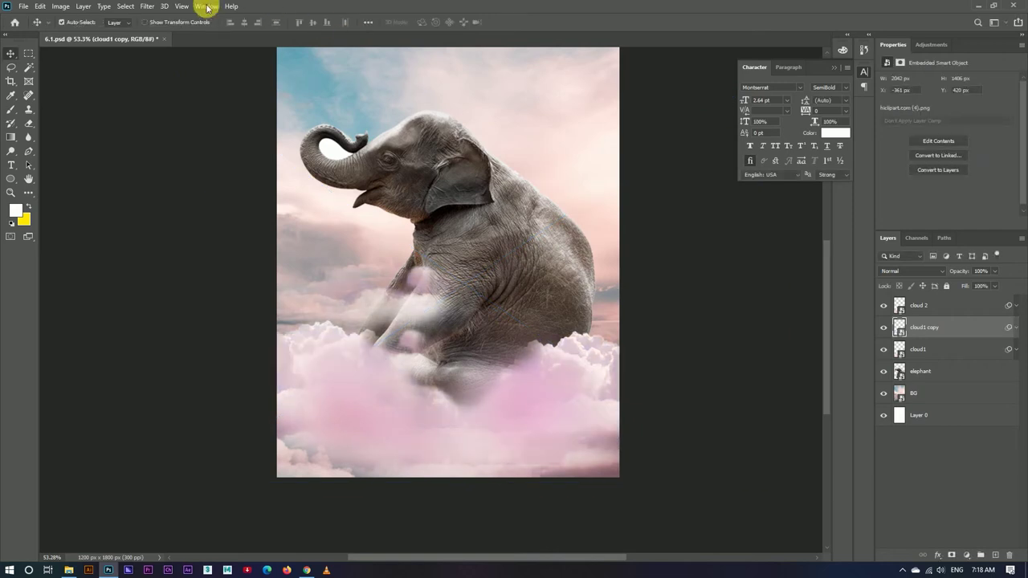
Step: Apply a 4.3-pixel Gaussian Blur to the cloud1 copy
click(147, 6)
click(305, 175)
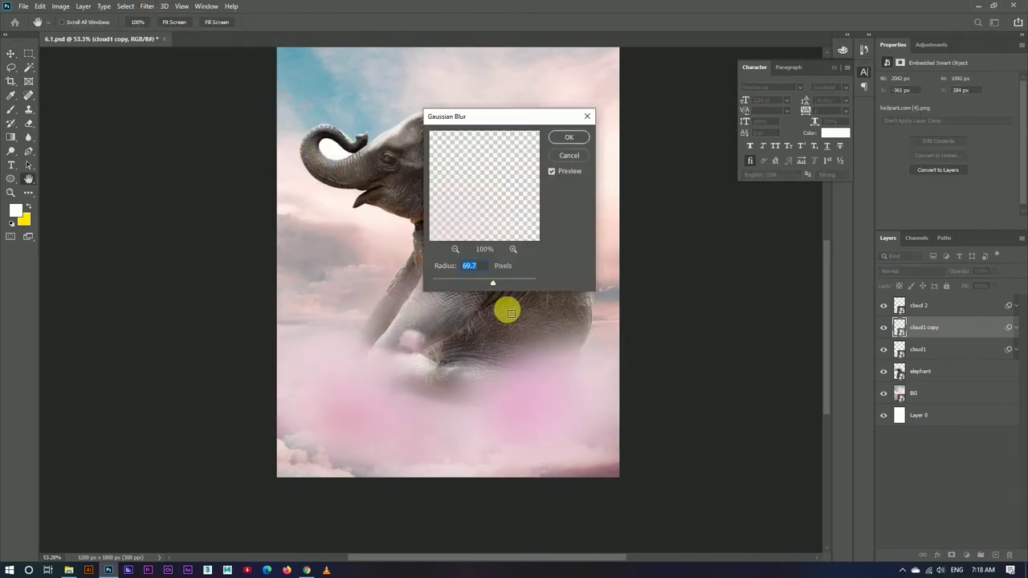
drag(471, 281, 452, 279)
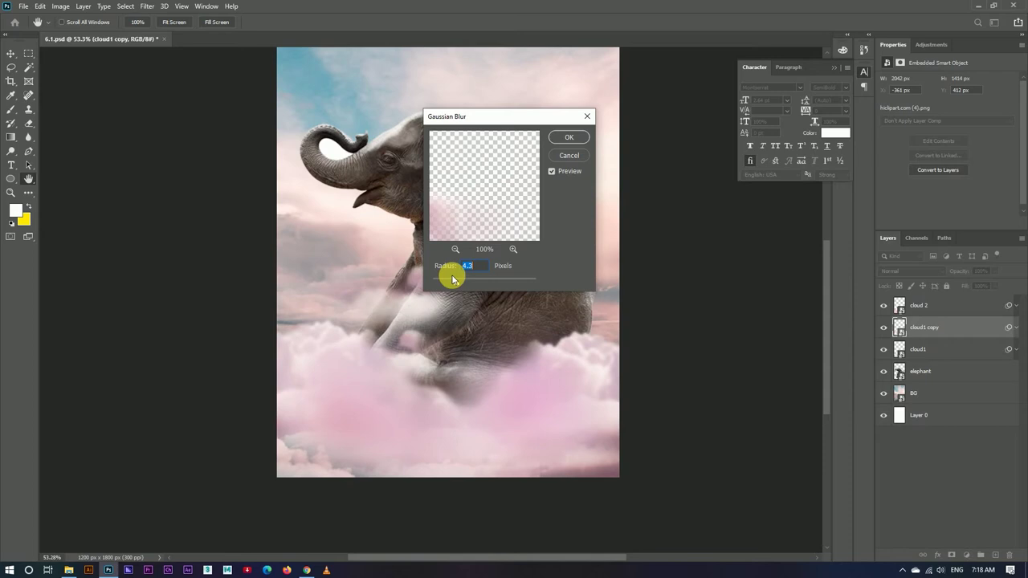
click(569, 137)
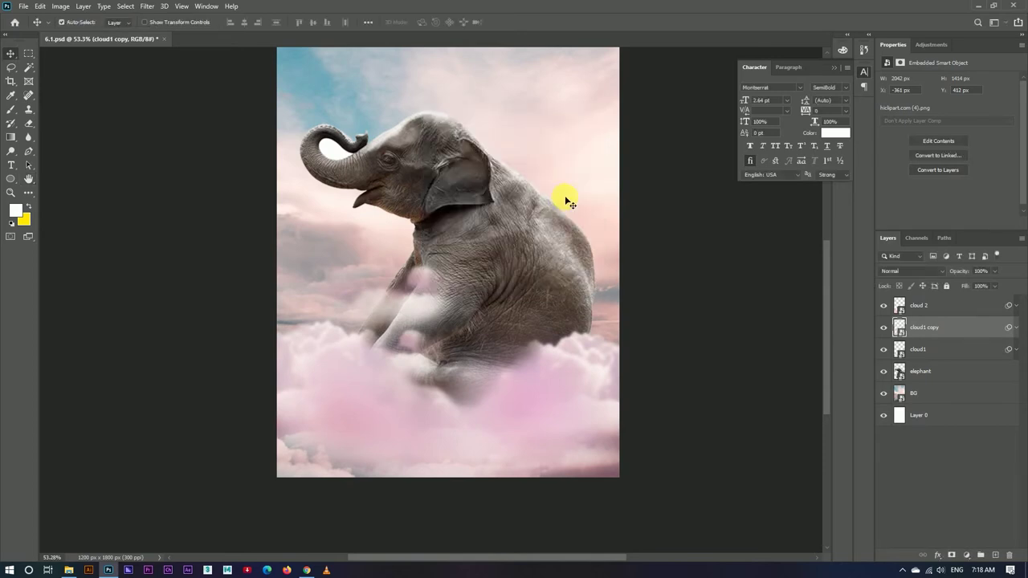
drag(575, 366, 575, 362)
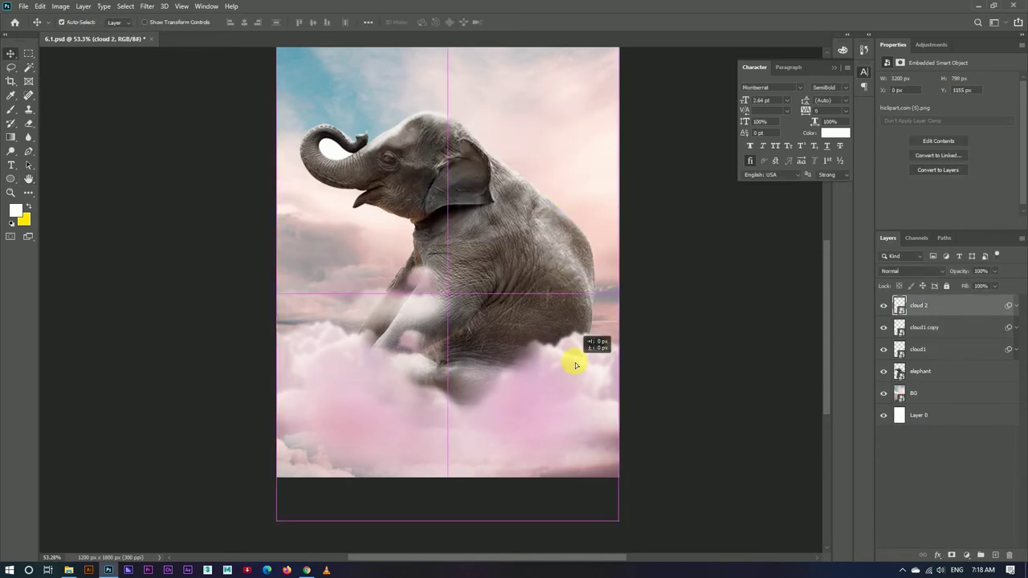
Step: Nudge cloud1 lower and shift the cloud 2 clouds on the canvas
click(921, 328)
click(922, 349)
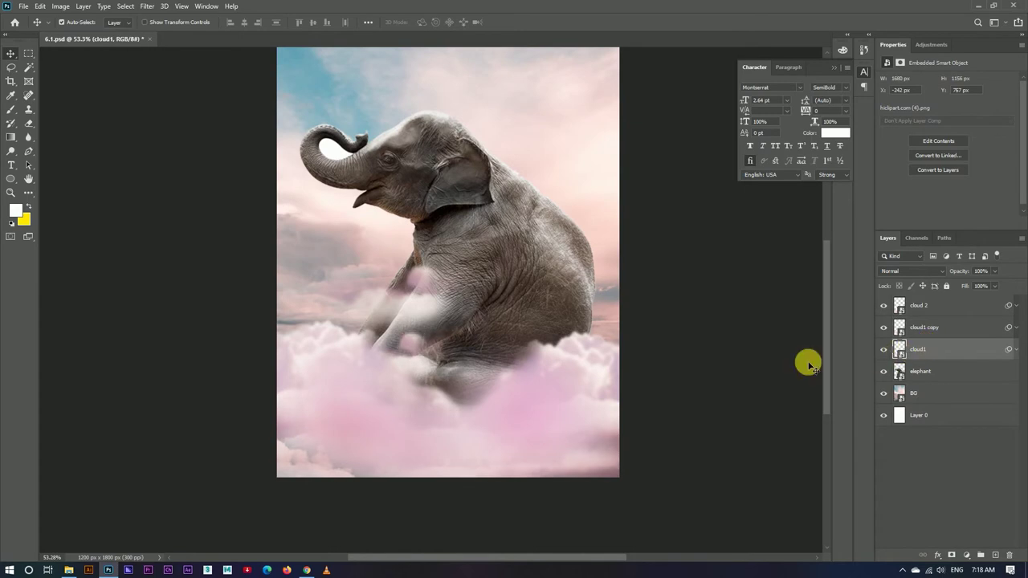
key(shift+Down)
key(shift+Down)
key(shift+Down)
key(shift+Down)
key(shift+Down)
key(shift+Down)
key(shift+Down)
key(shift+Down)
key(shift+Down)
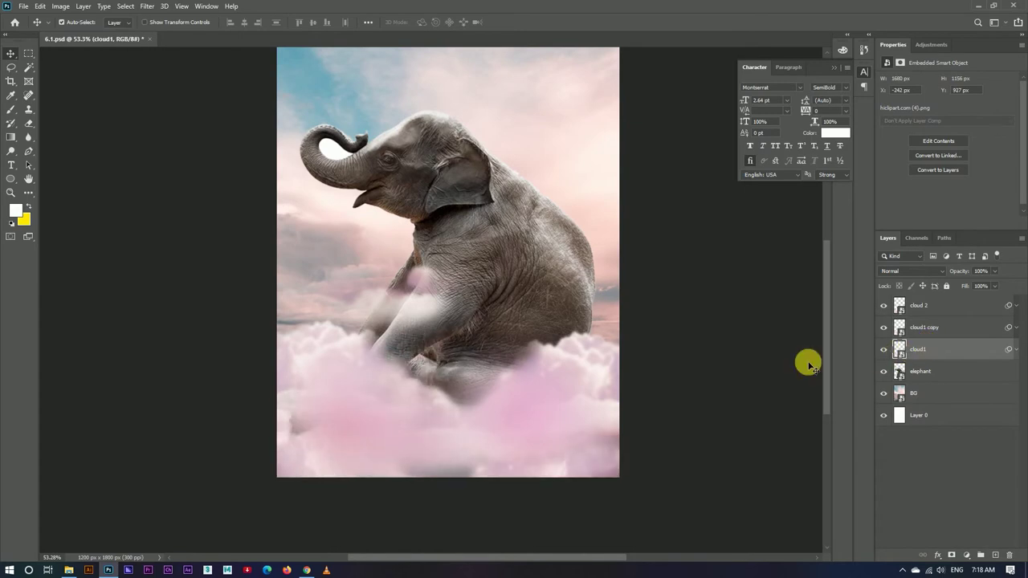
scroll(506, 305, up, 1)
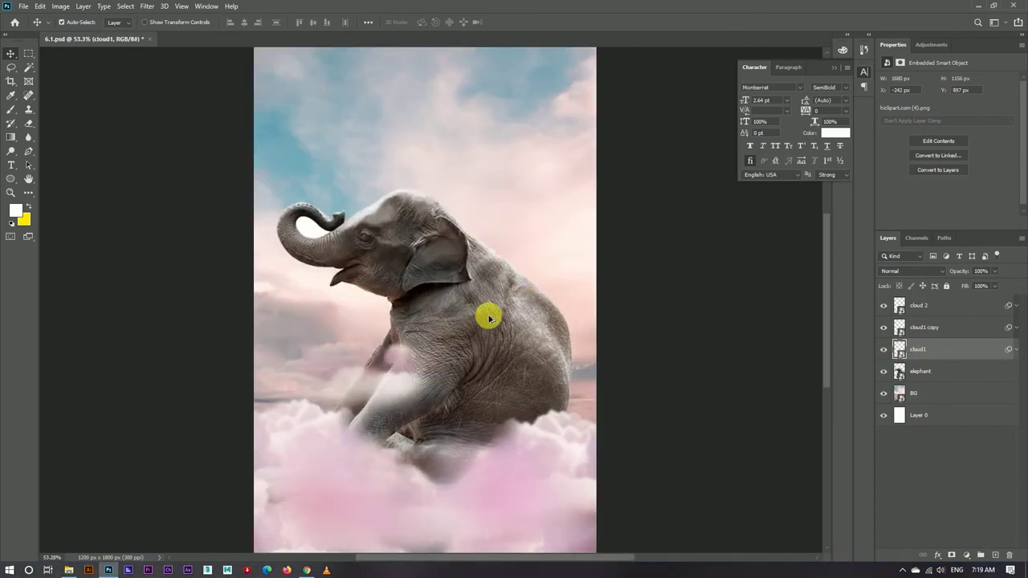
scroll(628, 295, down, 3)
mouse_move(493, 447)
mouse_down()
mouse_move(490, 474)
mouse_move(486, 456)
mouse_up()
Step: Scale cloud 2 up to about 71.5% and nudge the cloud layers slightly lower
key(ctrl+t)
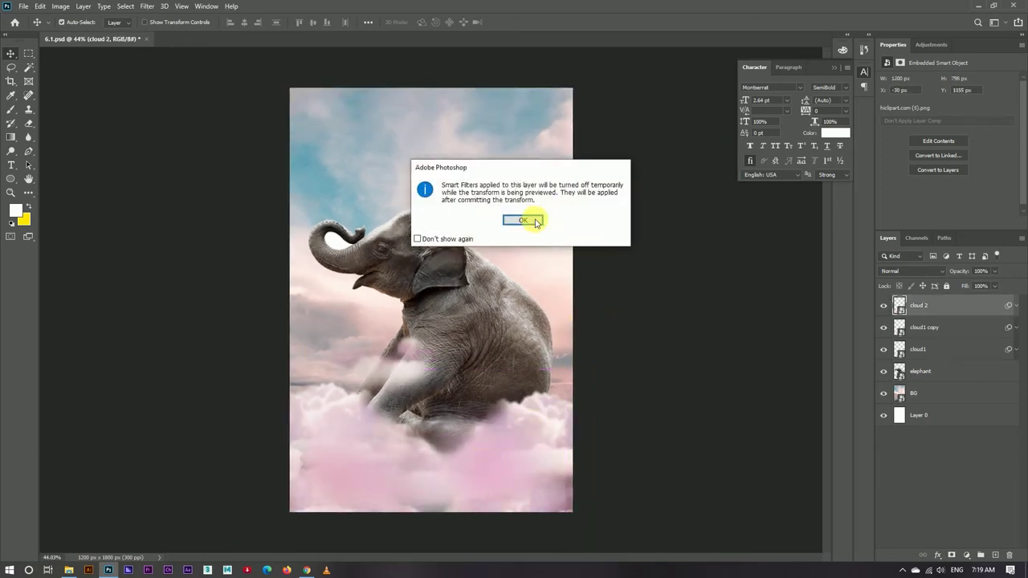
click(523, 220)
drag(564, 338, 631, 265)
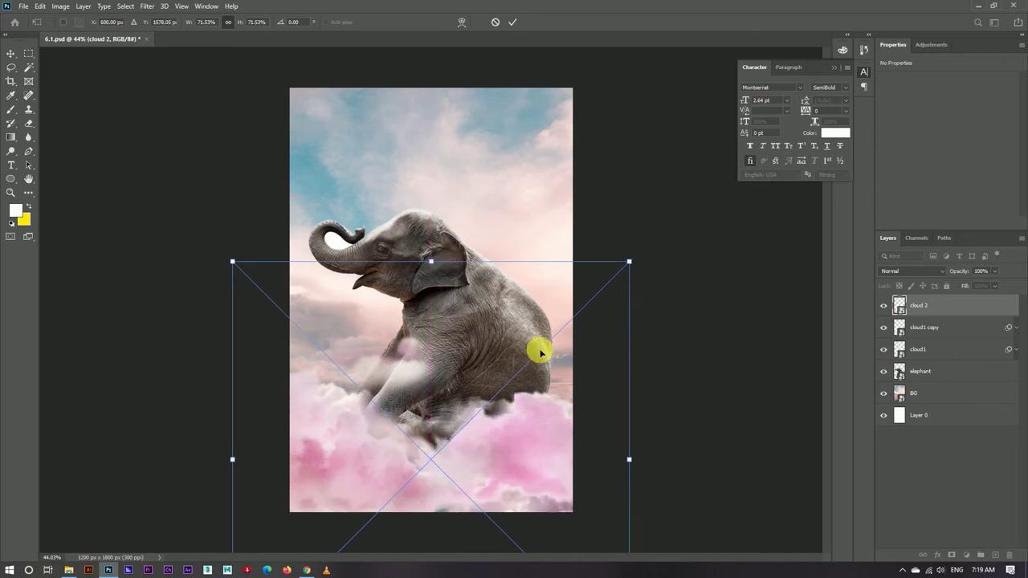
click(519, 16)
scroll(557, 321, down, 2)
scroll(487, 321, up, 3)
scroll(489, 298, down, 2)
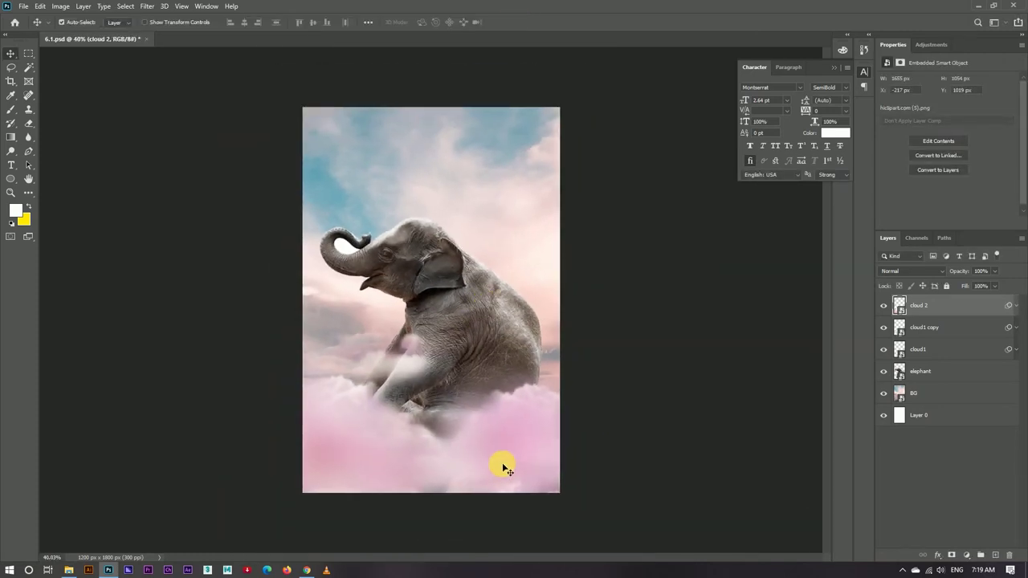
shift+click(928, 335)
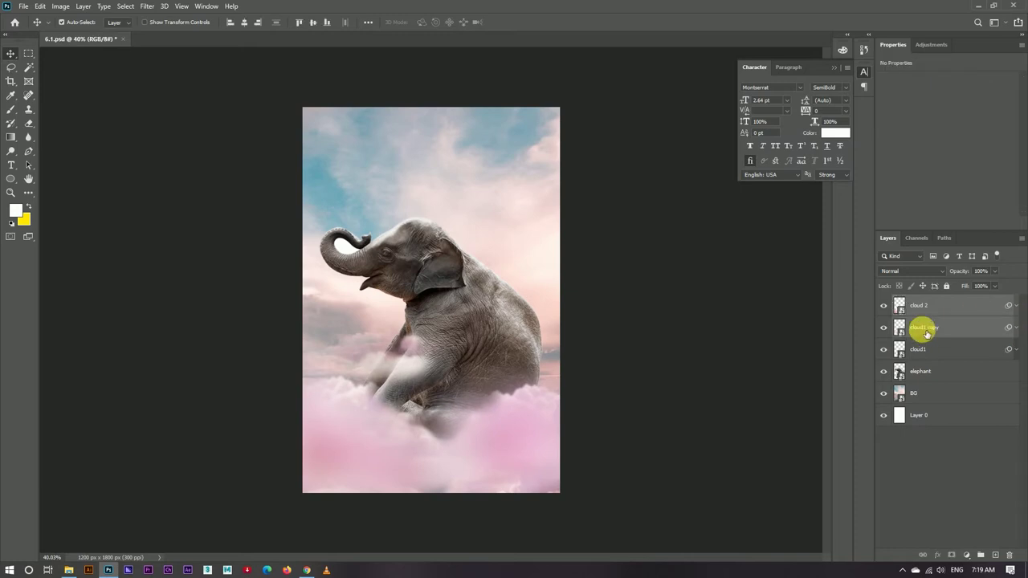
key(Down)
key(Down)
key(Down)
key(Down)
key(Down)
key(Down)
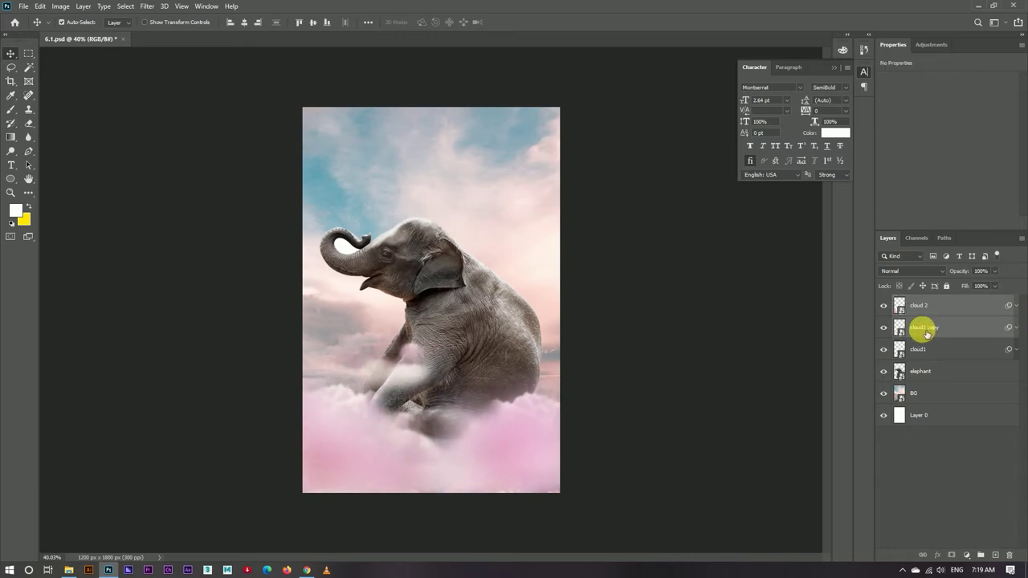
Step: Grade BG in Camera Raw: Temperature +13, Tint +10, Vibrance +21, Saturation +15, vignette -16
click(950, 392)
key(ctrl+shift+a)
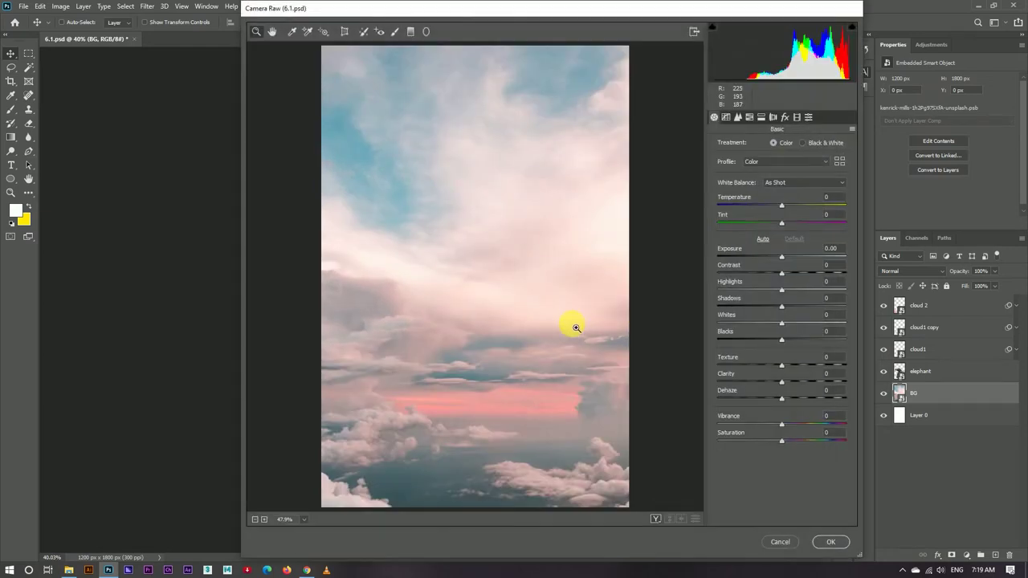
mouse_move(781, 205)
mouse_down()
mouse_move(788, 222)
mouse_move(790, 206)
mouse_up()
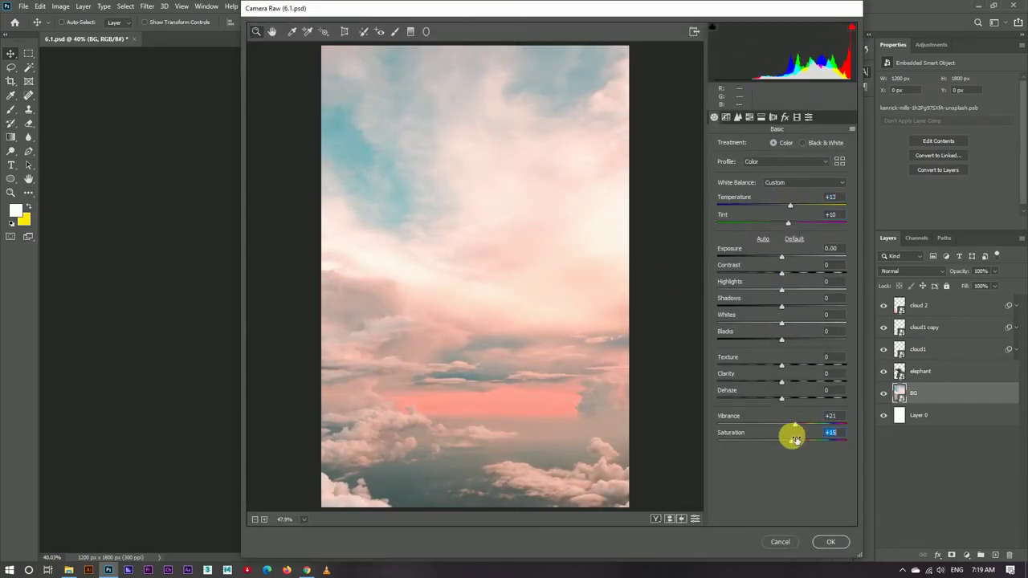
click(785, 117)
drag(783, 252, 776, 252)
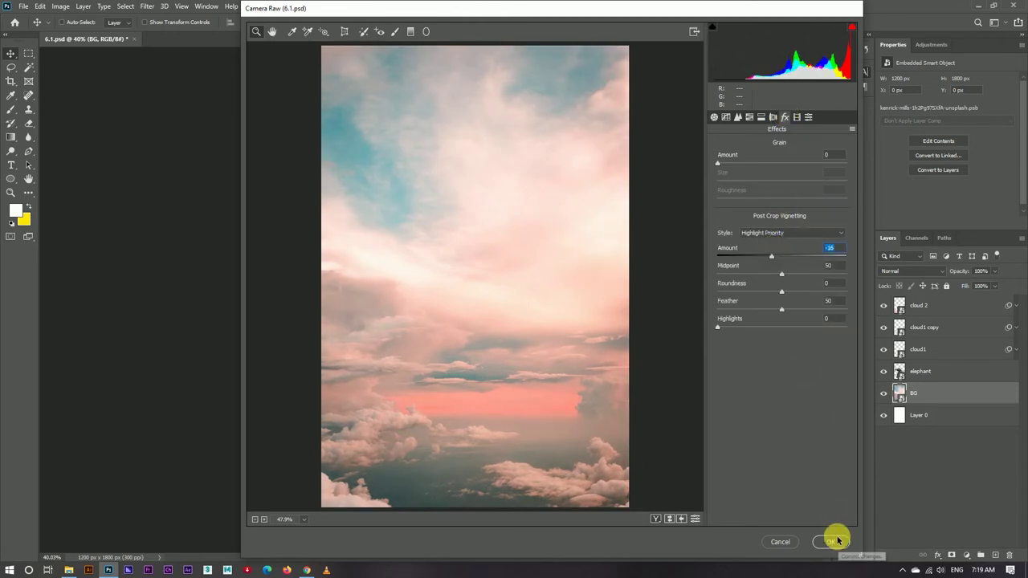
click(832, 541)
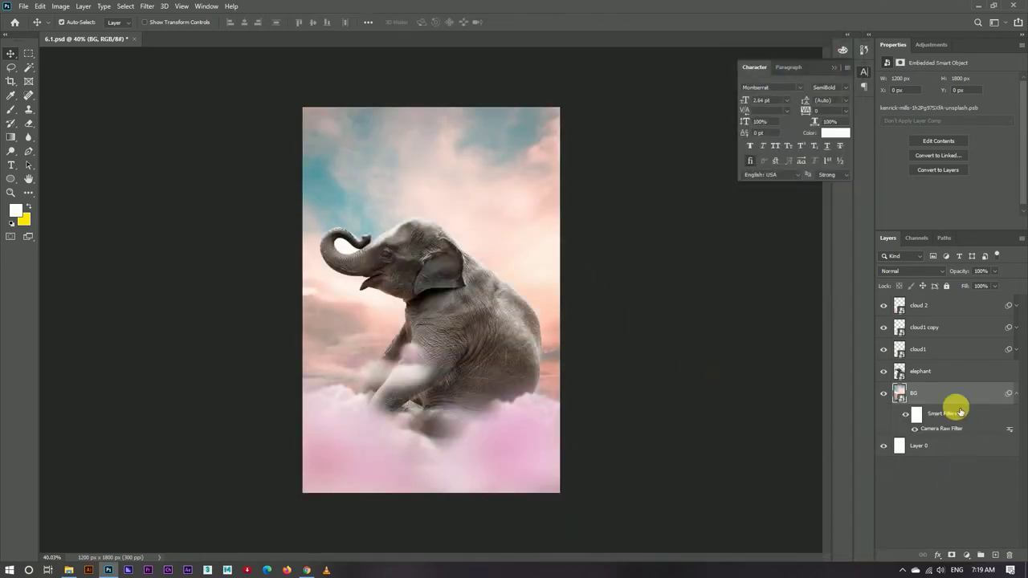
click(1016, 394)
Step: Duplicate BG, move the copy to the top, and Gaussian-blur it at 87 px
key(ctrl+j)
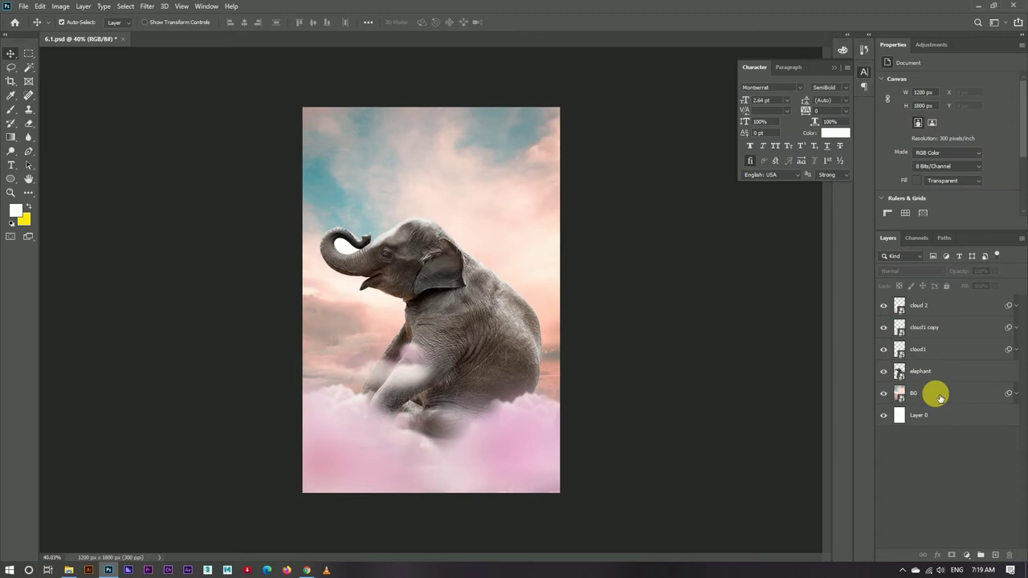
drag(936, 393, 873, 318)
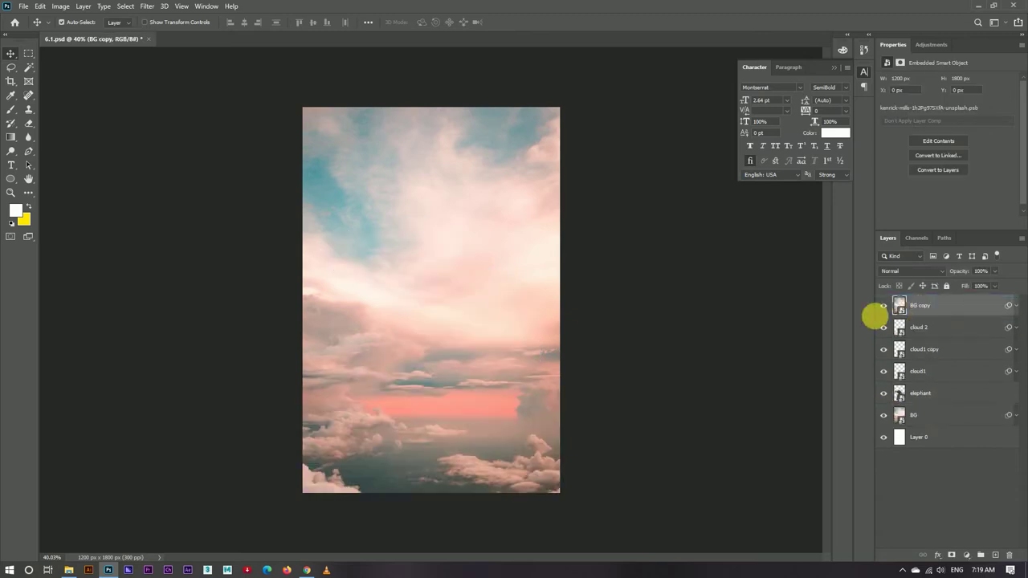
click(144, 7)
click(316, 166)
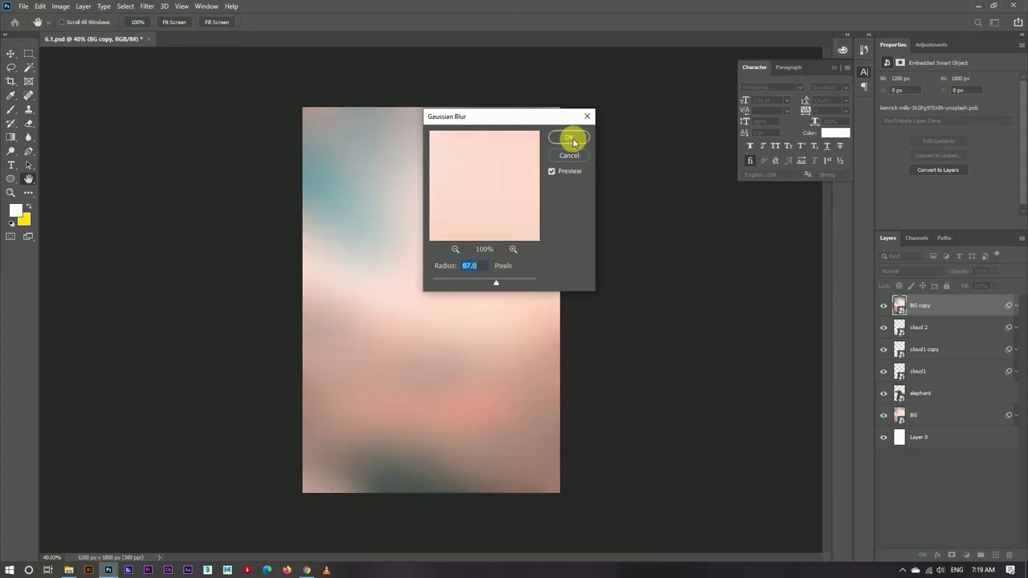
click(568, 136)
Step: Set BG copy to Soft Light, keeping it at the top of the stack
click(909, 272)
click(894, 354)
click(909, 271)
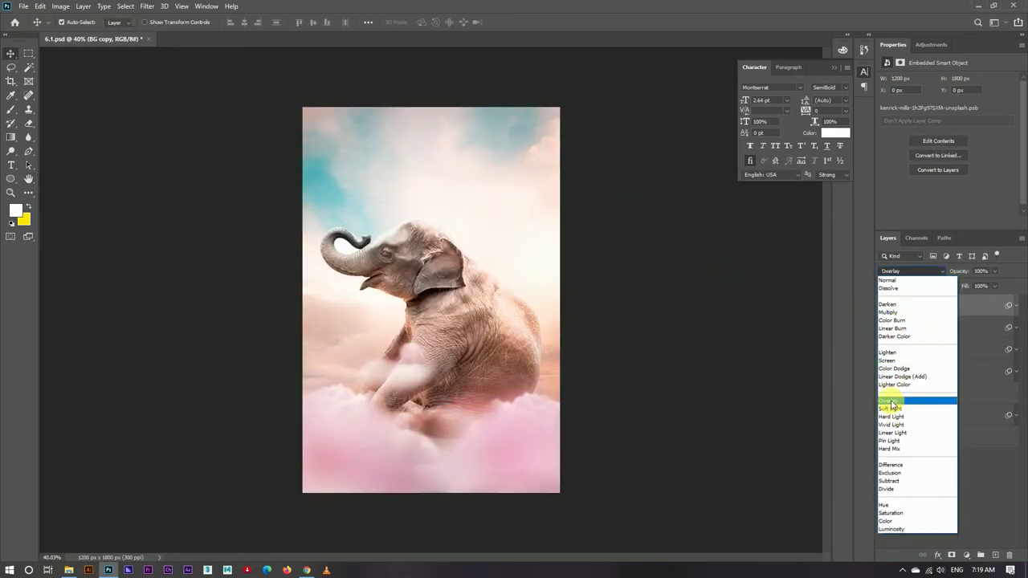
click(896, 409)
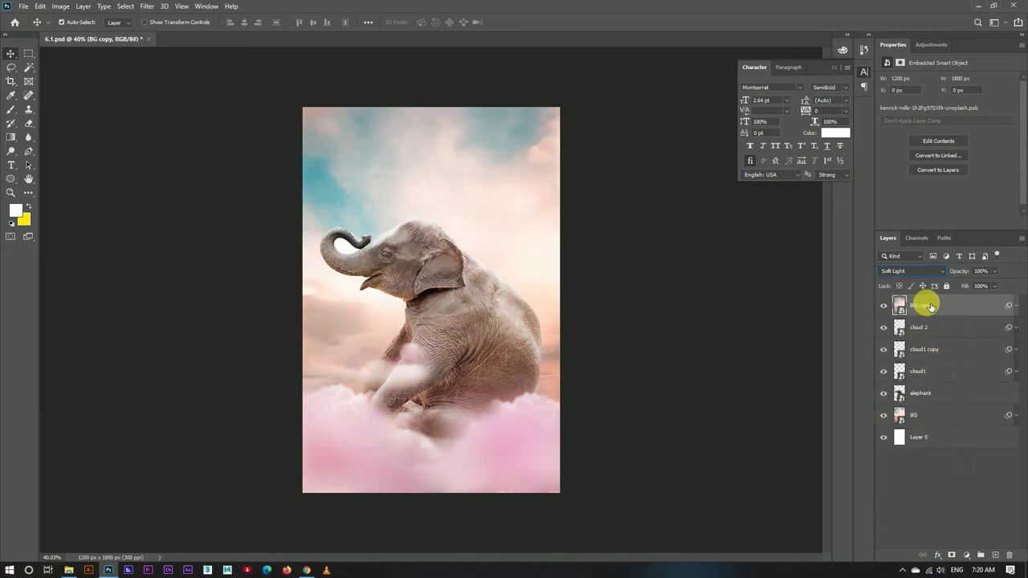
mouse_move(938, 309)
mouse_down()
mouse_move(944, 380)
mouse_move(926, 348)
mouse_up()
drag(922, 304, 922, 304)
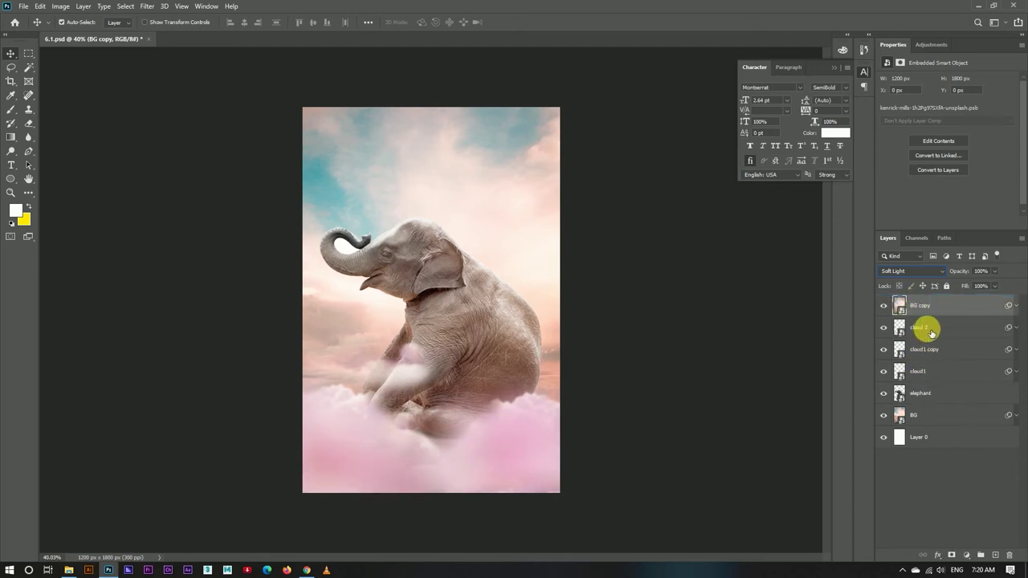
Step: Load the elephant's outline as a selection and rasterize the BG copy layer
ctrl+click(899, 393)
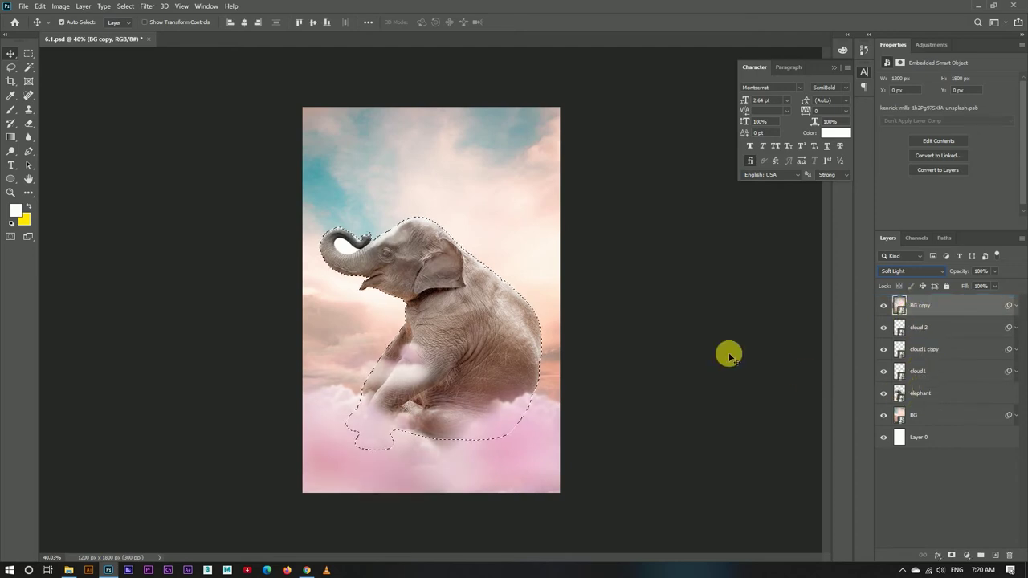
right_click(941, 309)
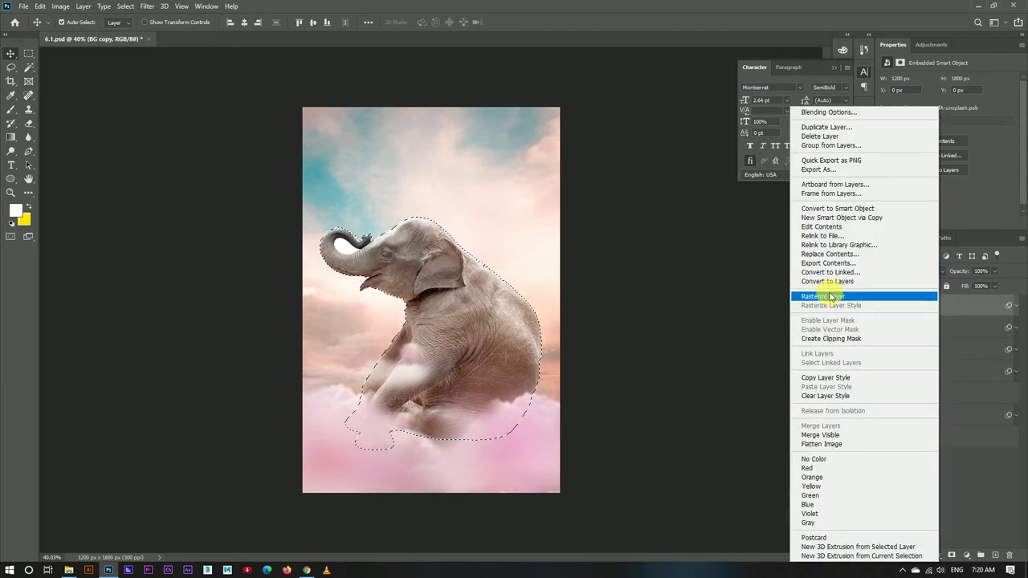
click(826, 296)
click(147, 6)
click(124, 7)
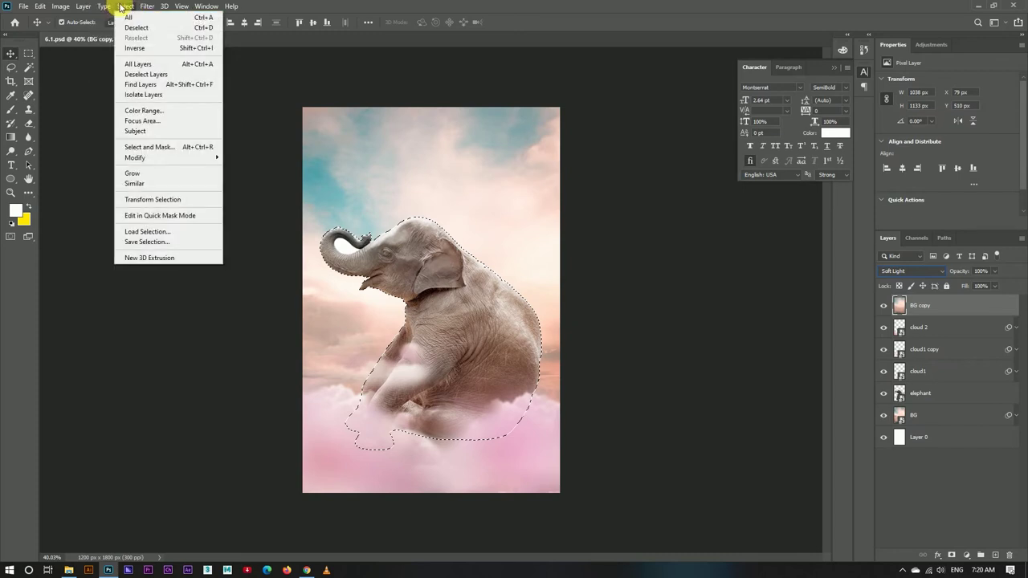
click(137, 47)
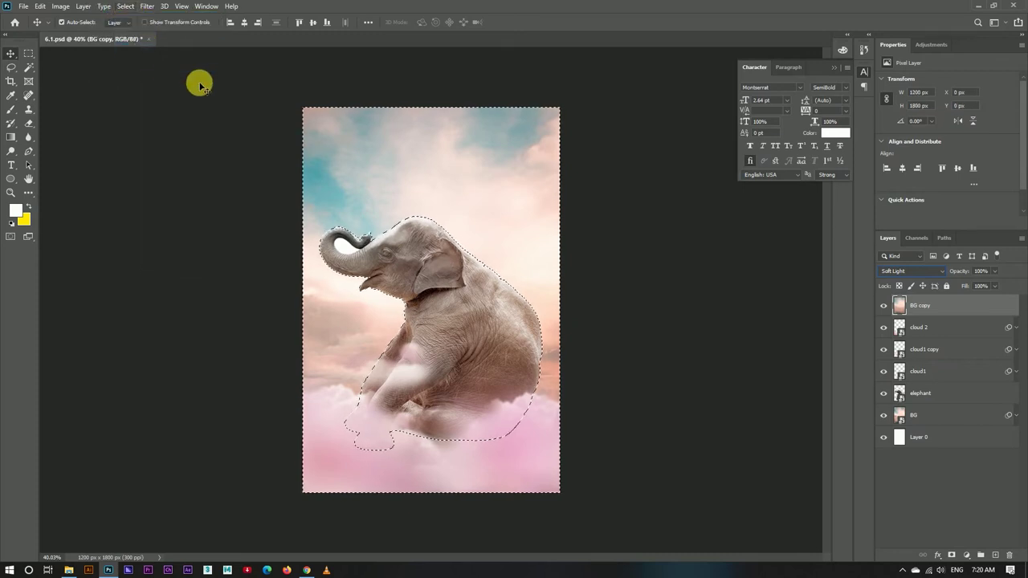
click(126, 6)
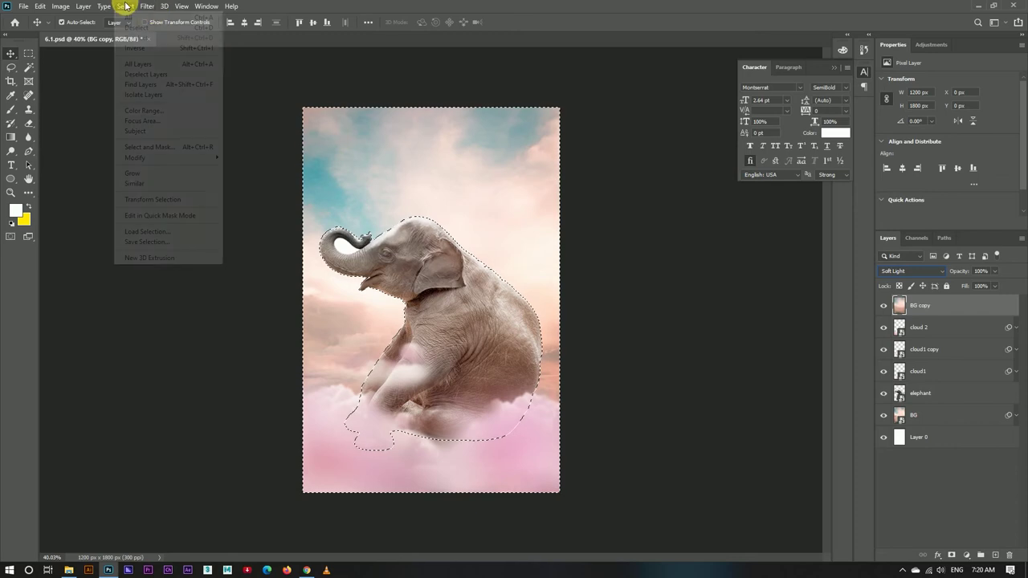
click(142, 48)
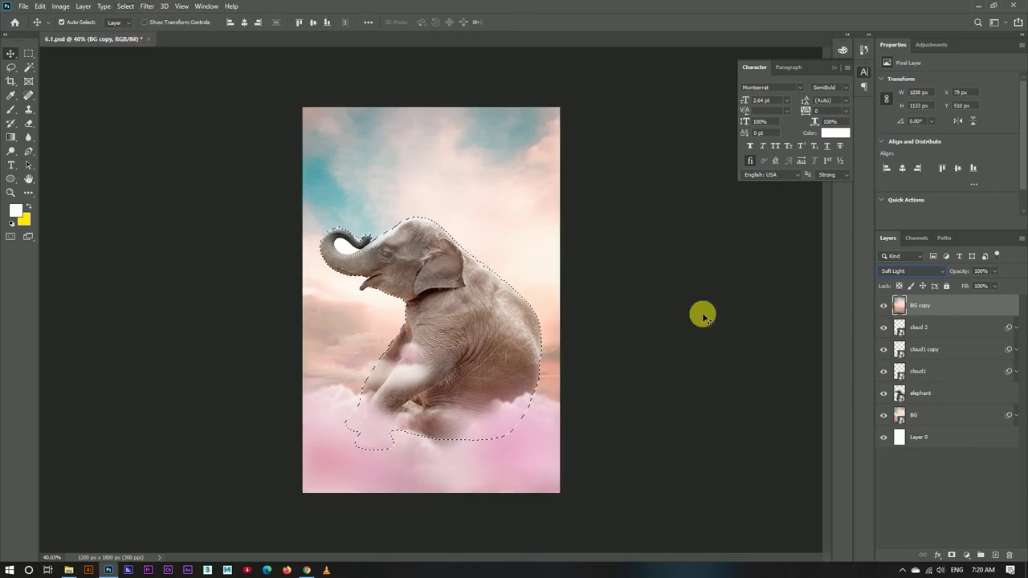
Step: Delete the BG copy glow from over the elephant so it stays crisp, then deselect
click(883, 305)
click(884, 305)
click(883, 305)
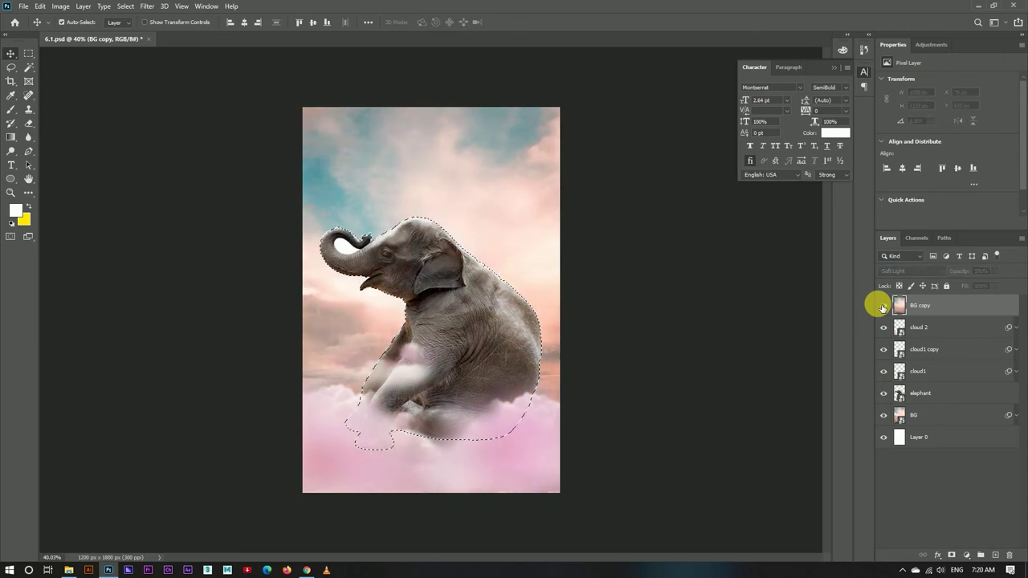
click(883, 305)
key(Delete)
key(ctrl+d)
scroll(455, 251, up, 5)
scroll(454, 256, down, 5)
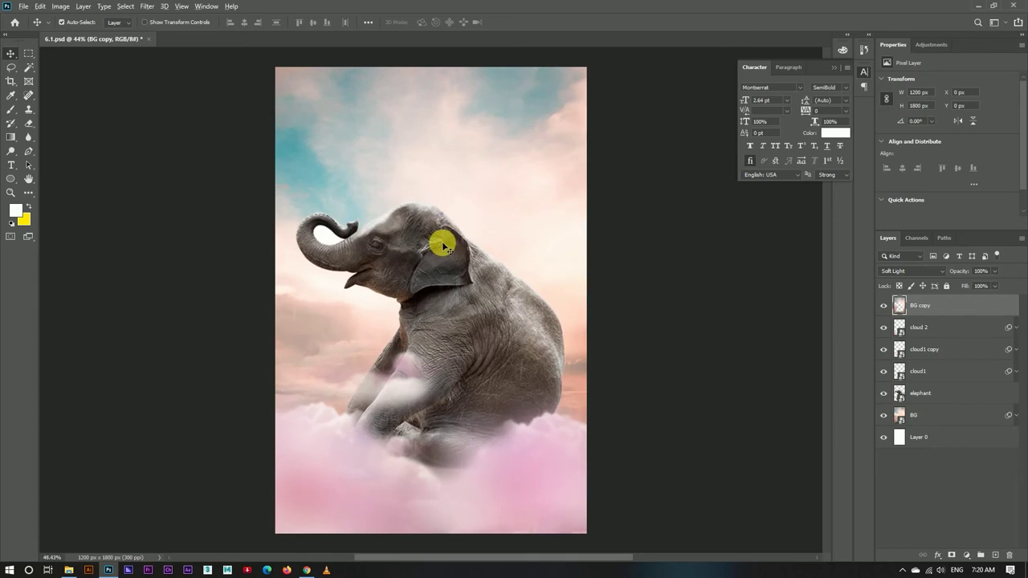
scroll(416, 257, down, 2)
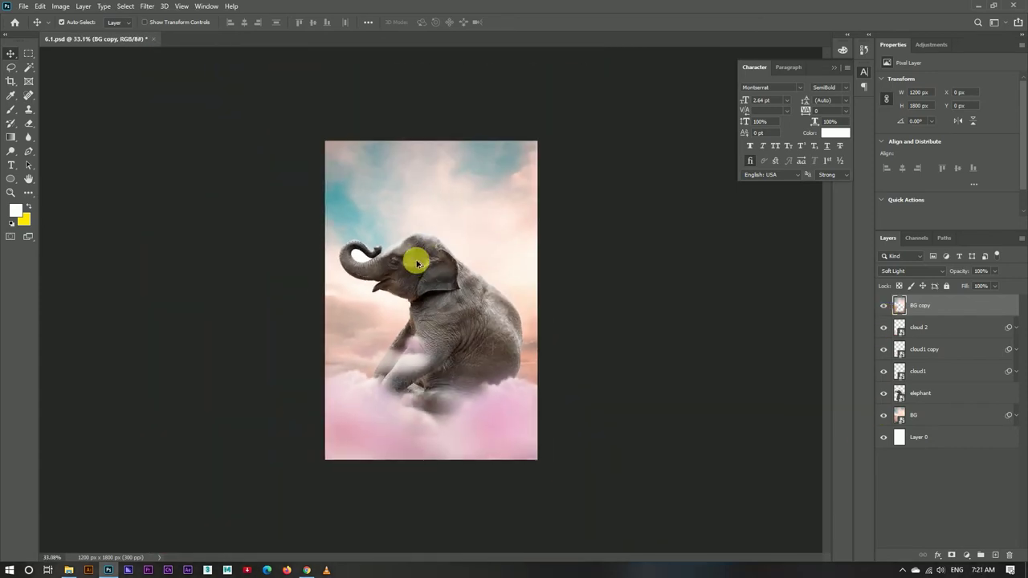
scroll(416, 254, up, 3)
scroll(391, 231, down, 2)
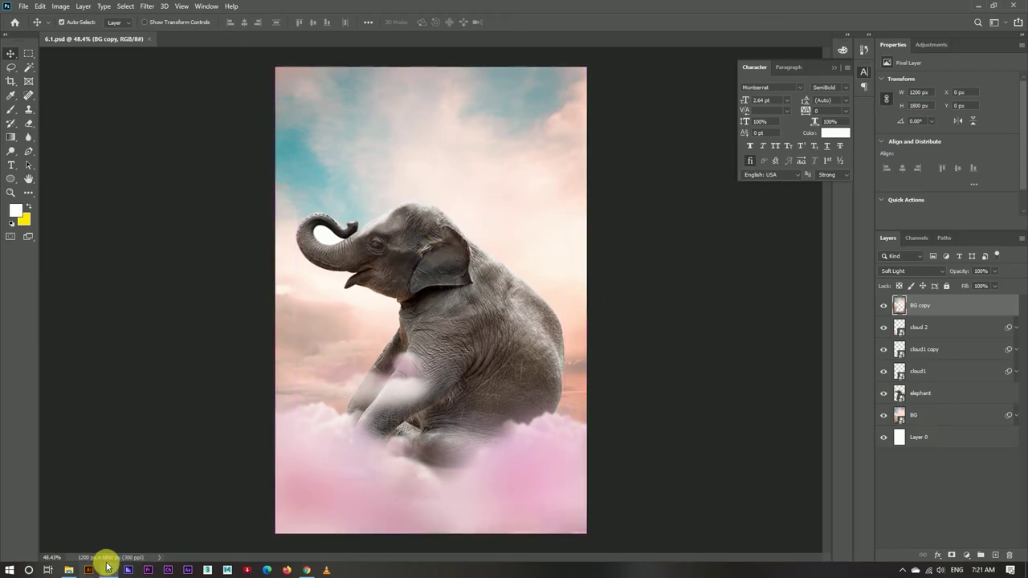
click(69, 570)
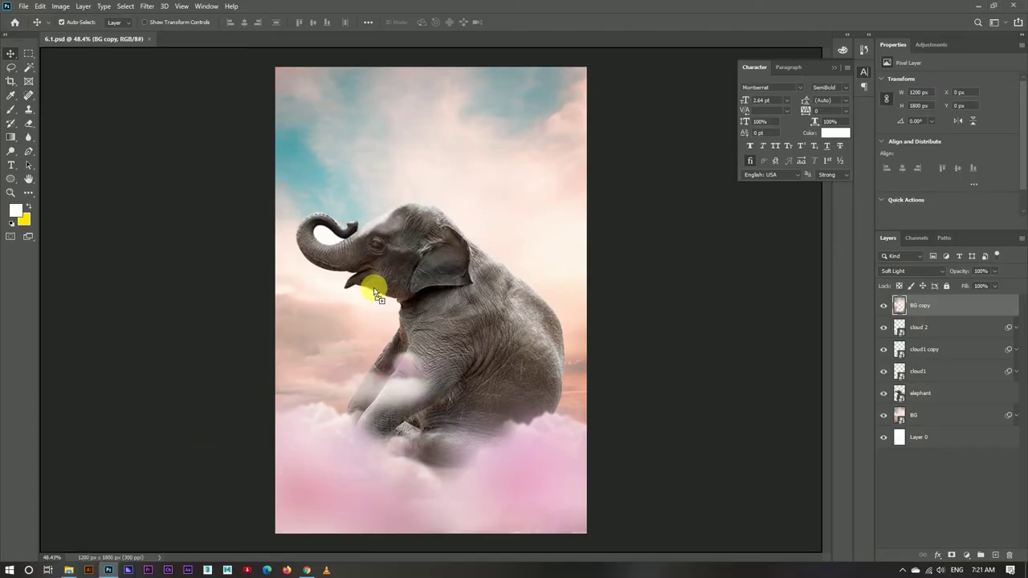
Step: Place the soccer ball image and scale it onto the tip of the elephant's trunk
drag(290, 84, 375, 289)
click(515, 25)
key(ctrl+t)
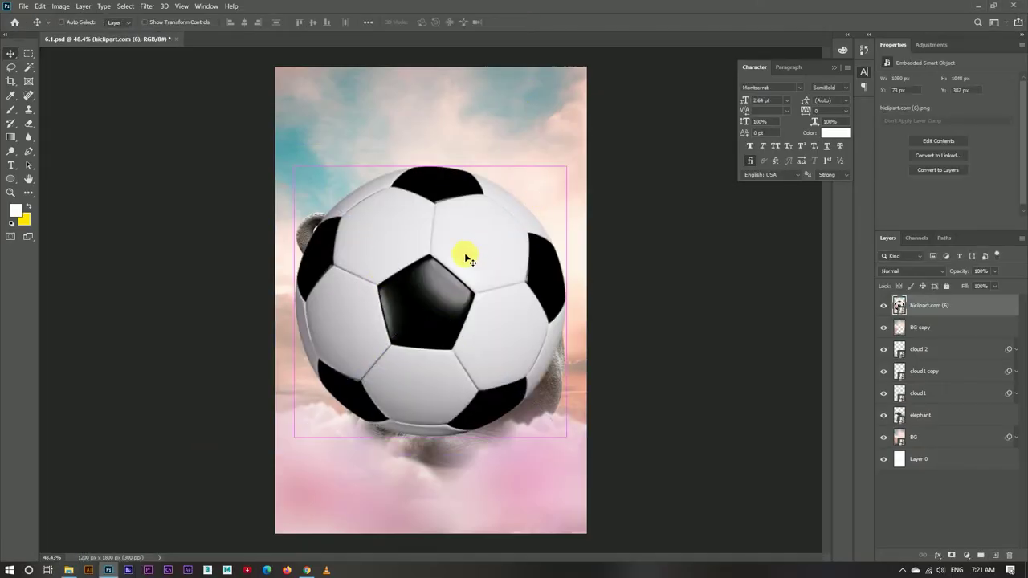
mouse_move(587, 145)
mouse_down()
mouse_move(453, 273)
mouse_move(358, 180)
mouse_move(342, 195)
mouse_up()
scroll(352, 194, up, 1)
scroll(352, 195, up, 1)
scroll(352, 194, up, 2)
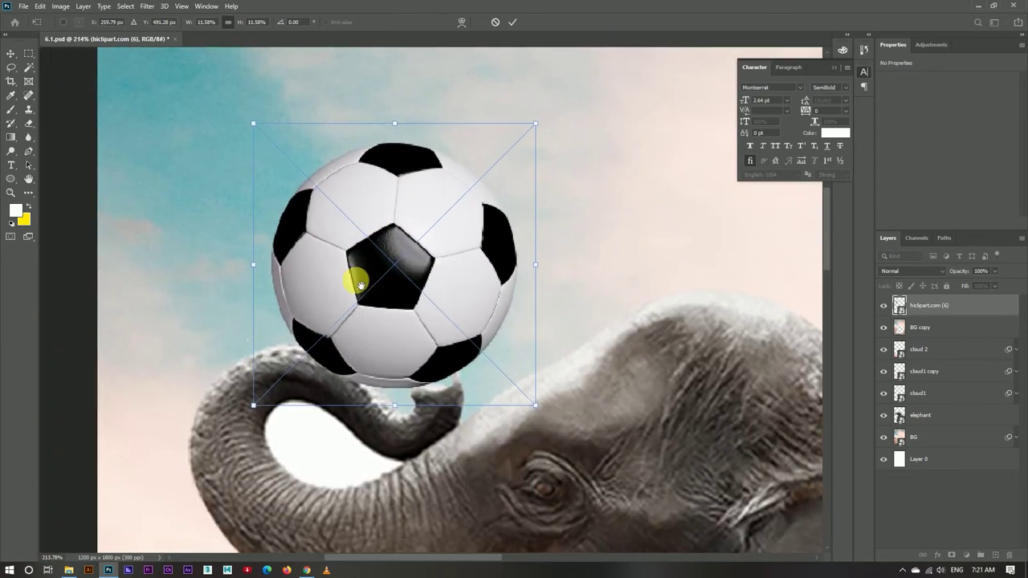
drag(539, 405, 501, 372)
drag(399, 328, 404, 332)
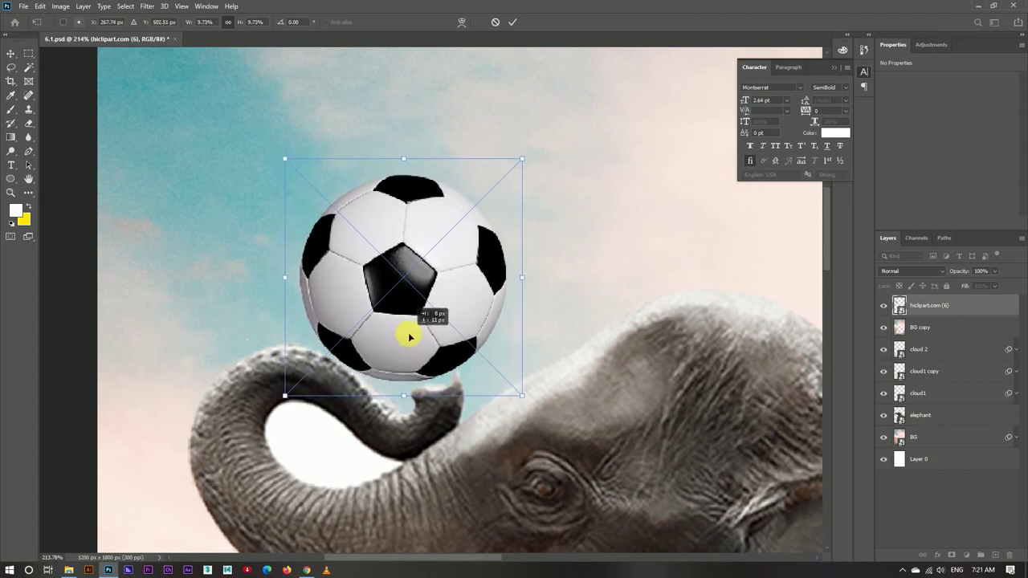
click(516, 24)
Step: Move the soccer ball layer below BG copy and compare with BG copy toggled
scroll(406, 196, down, 3)
scroll(402, 189, down, 2)
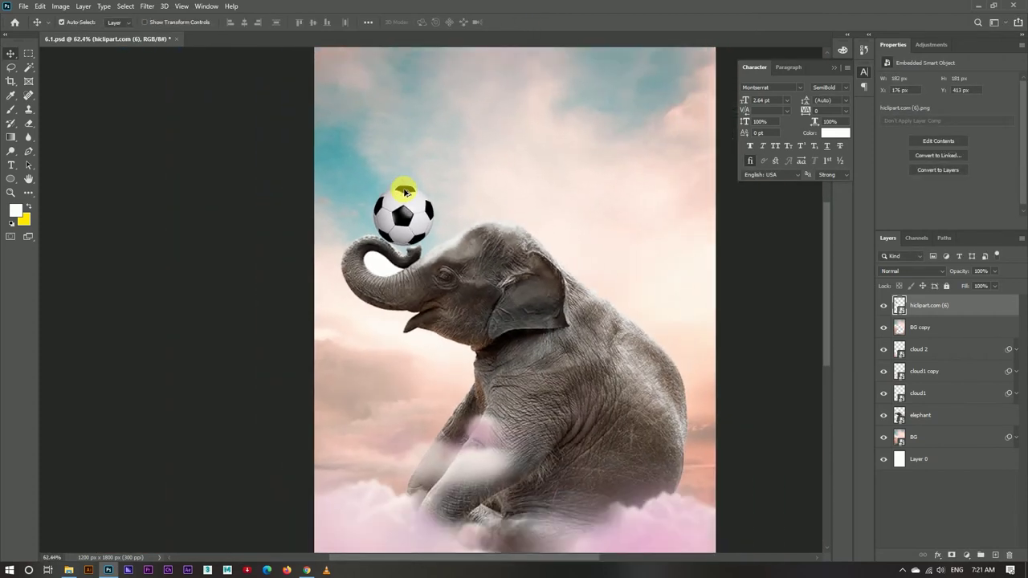
scroll(400, 188, down, 2)
drag(966, 315, 949, 338)
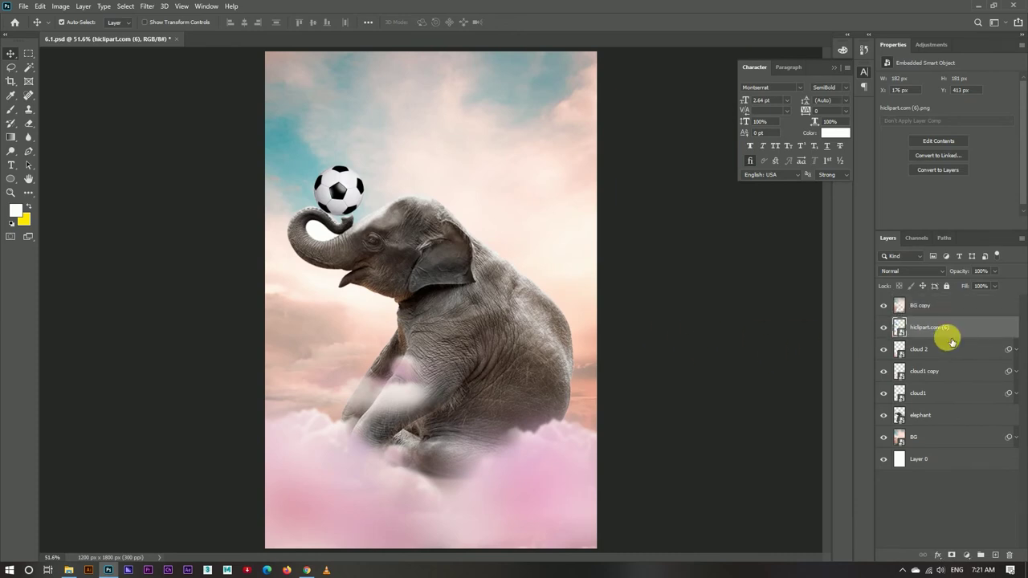
click(884, 306)
click(883, 306)
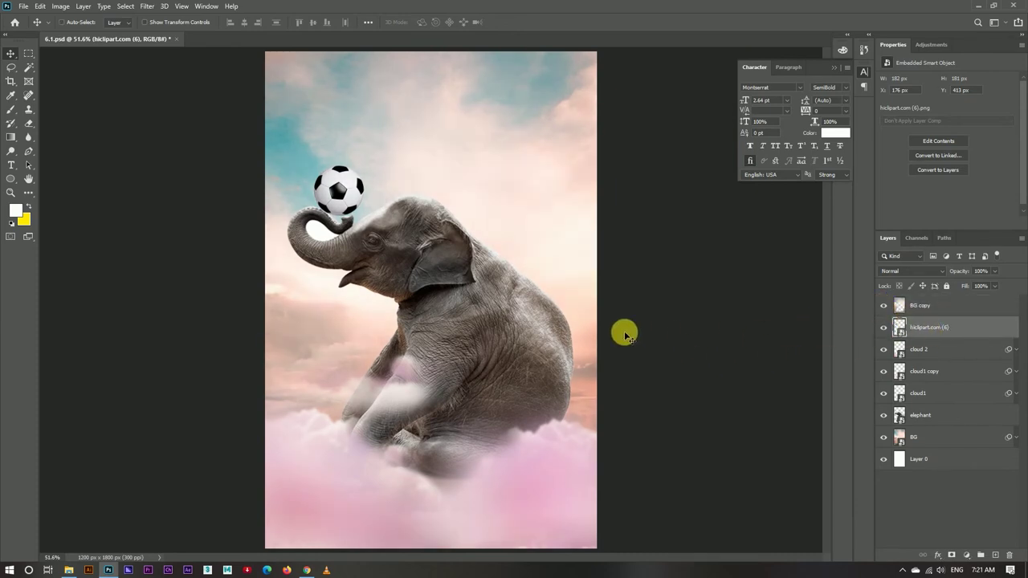
key(ctrl+shift+a)
Step: Warm the soccer ball in Camera Raw to Temperature +14, Tint +10, and save
drag(783, 205, 788, 223)
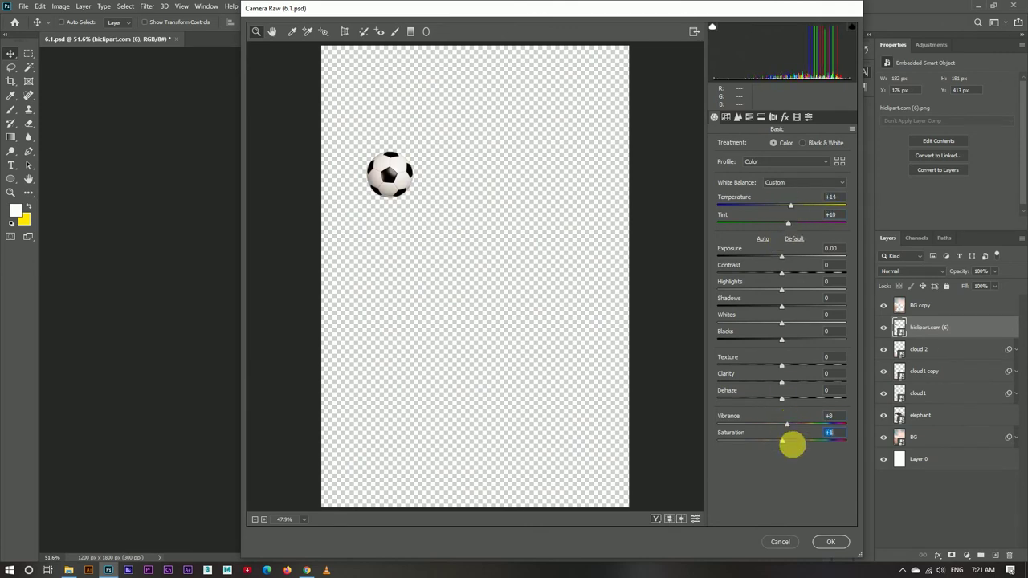
click(831, 542)
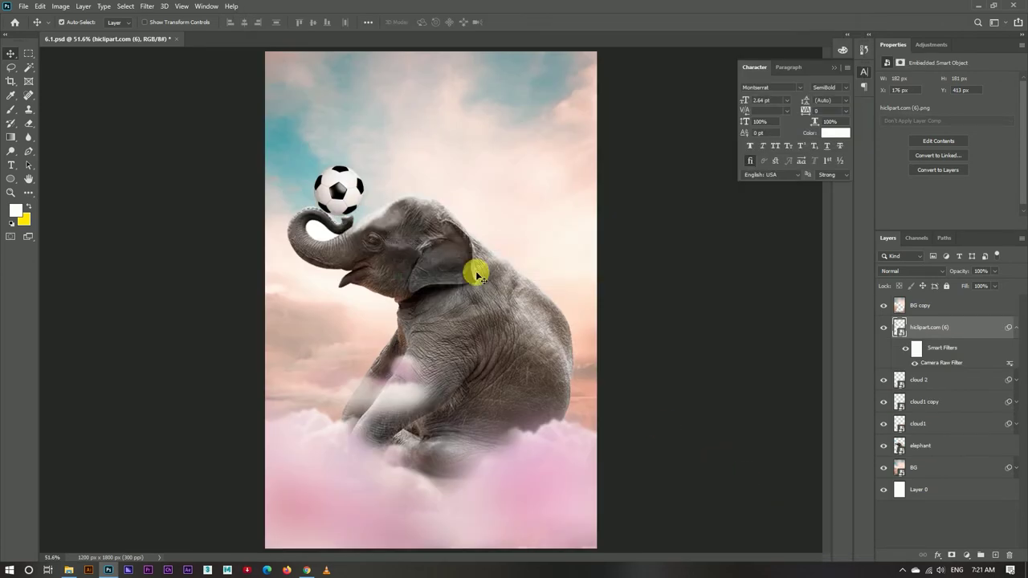
key(ctrl+s)
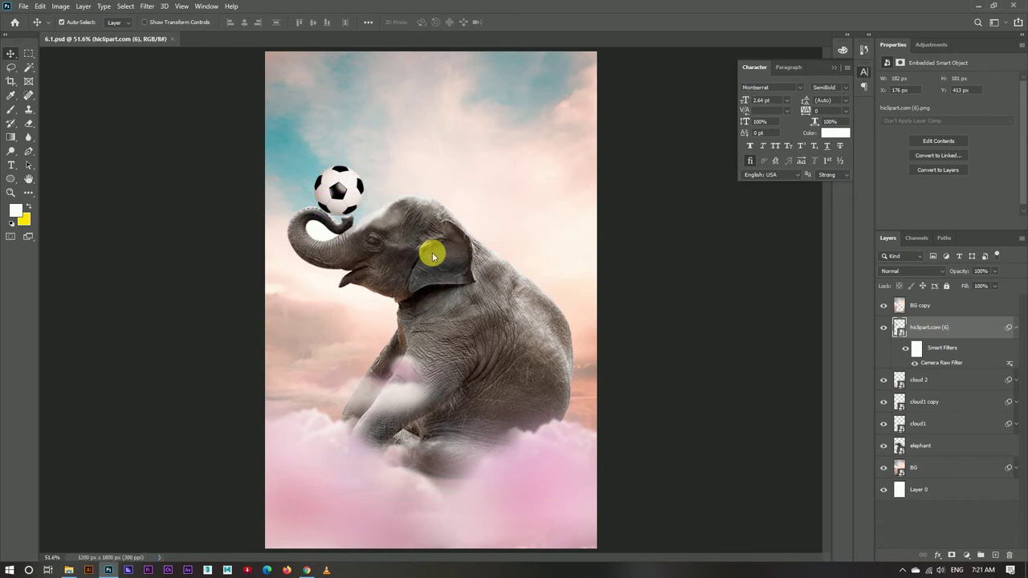
scroll(338, 190, up, 2)
scroll(338, 193, up, 2)
scroll(305, 275, down, 4)
Step: Soften the BG sky layer with a 2.8-pixel Gaussian Blur
click(921, 472)
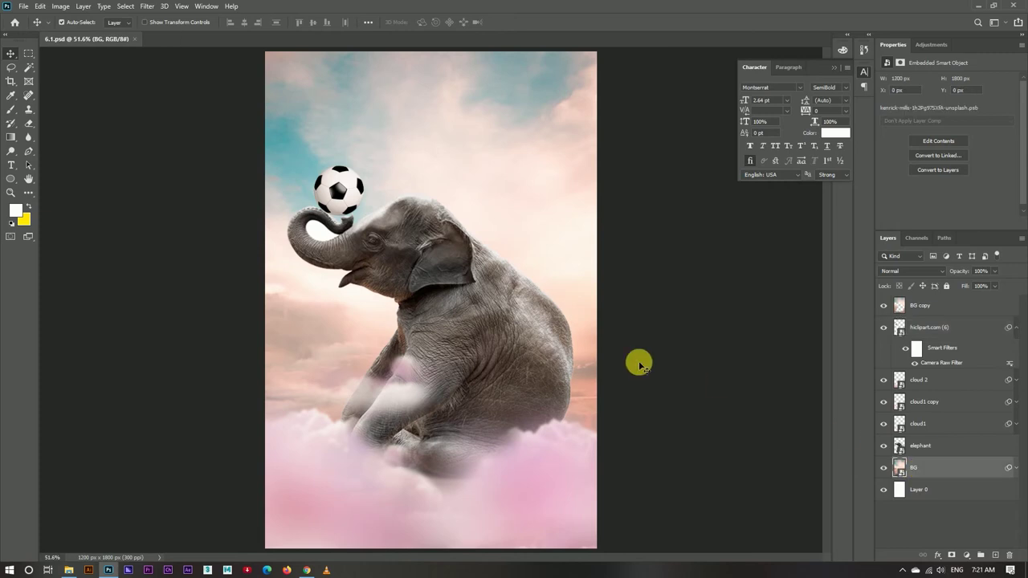
click(146, 7)
click(303, 167)
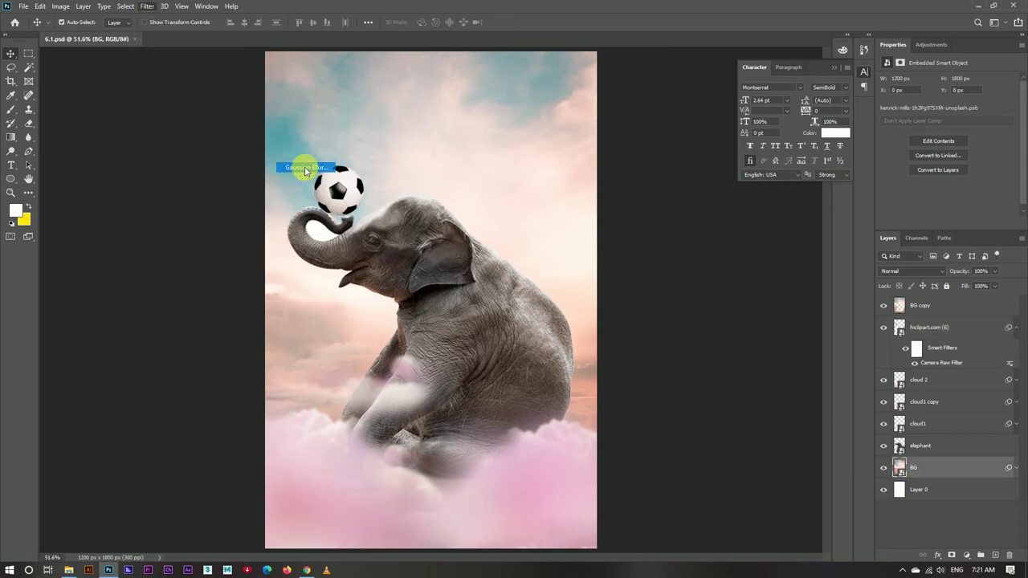
drag(487, 281, 448, 281)
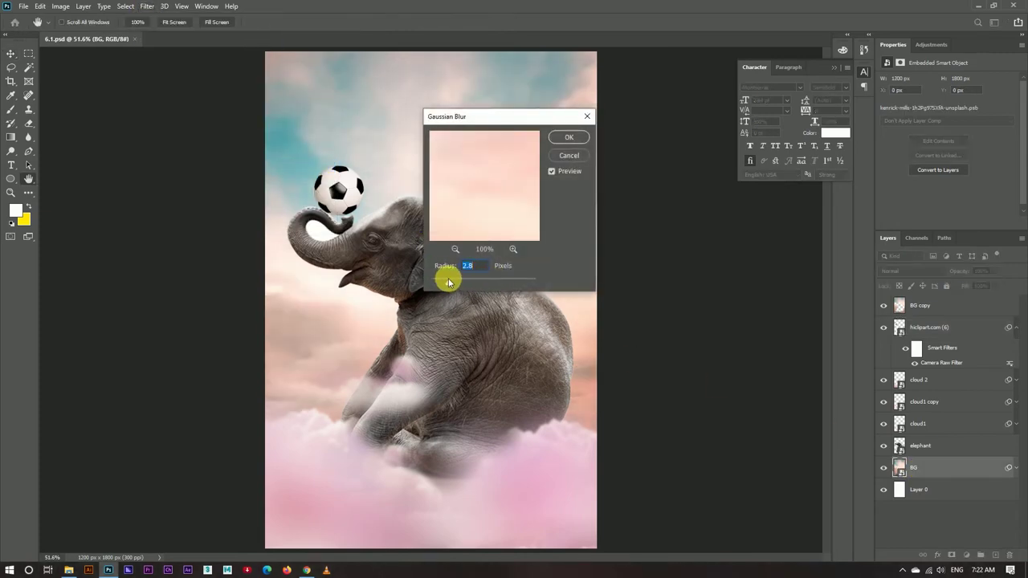
click(564, 137)
scroll(337, 193, up, 2)
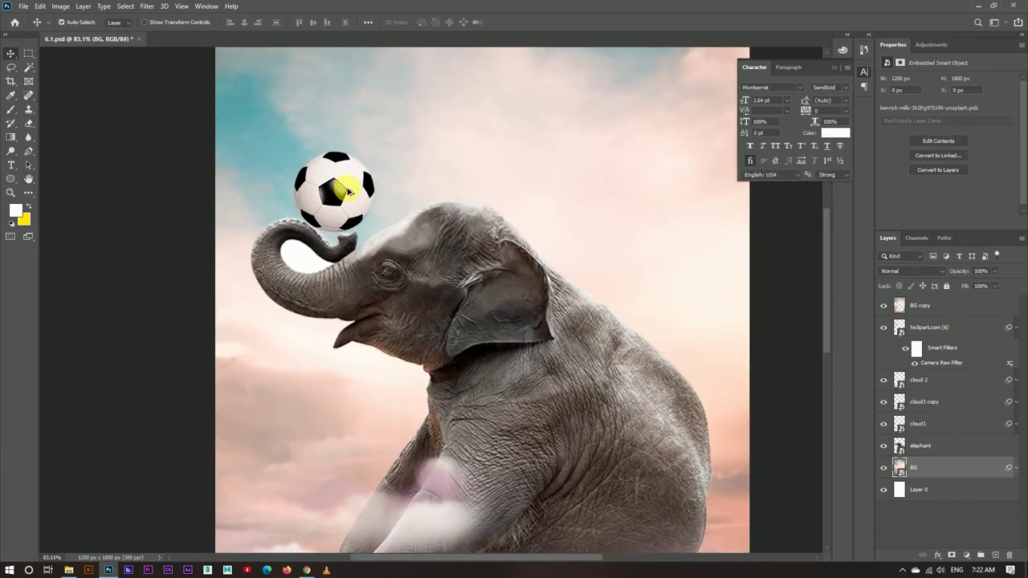
scroll(348, 191, down, 3)
click(69, 570)
Step: Place the birds image, shrink it, and position it left of the elephant's trunk
mouse_move(340, 88)
mouse_down()
mouse_move(406, 93)
mouse_move(310, 344)
mouse_up()
drag(386, 316, 324, 322)
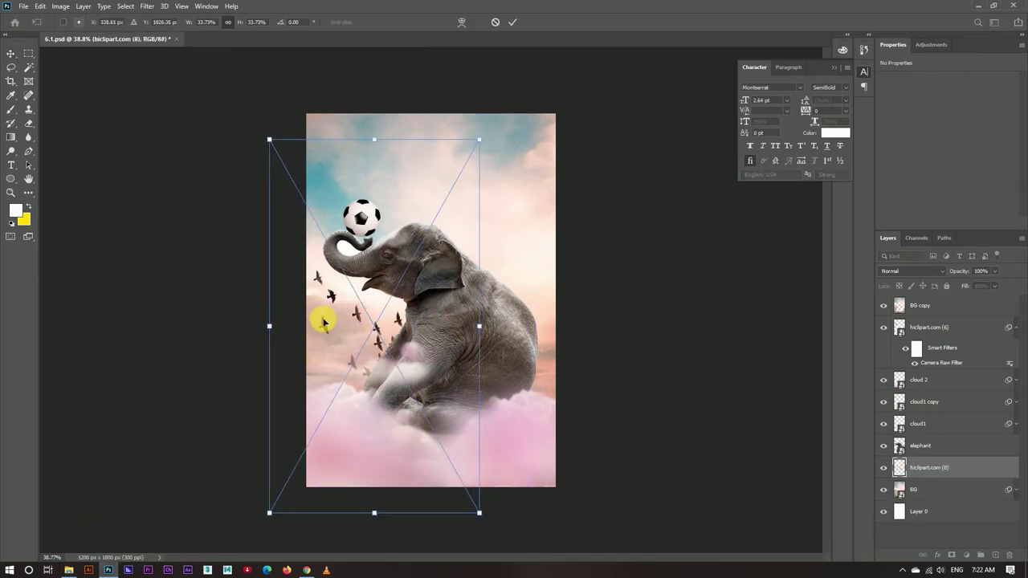
drag(479, 143, 413, 214)
drag(392, 354, 355, 340)
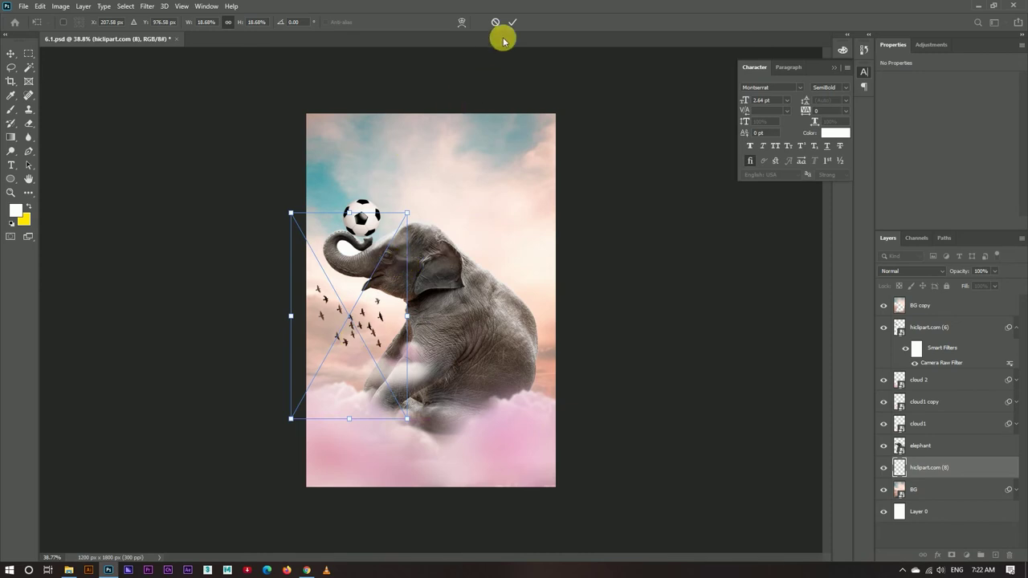
drag(407, 215, 358, 252)
drag(346, 305, 356, 322)
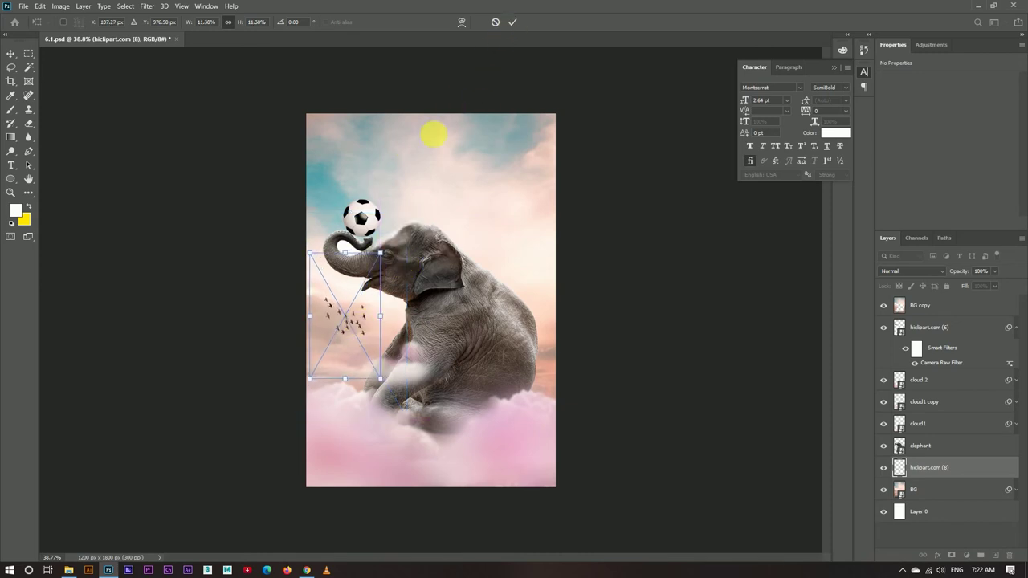
click(512, 22)
Step: Save the composite with the flock of birds in place
scroll(343, 321, up, 3)
scroll(339, 292, down, 2)
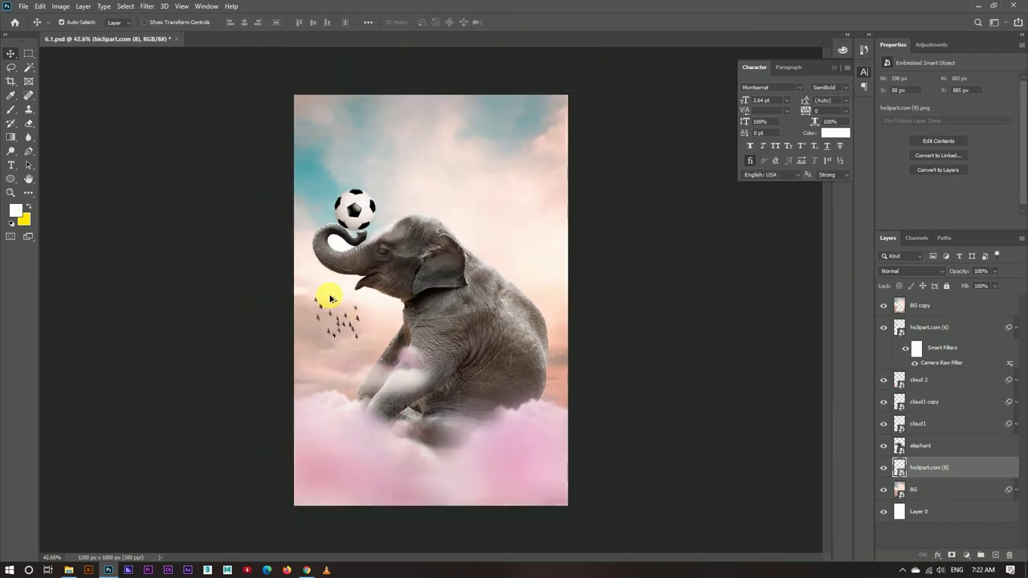
scroll(395, 271, up, 3)
scroll(395, 271, down, 3)
scroll(390, 266, up, 2)
scroll(413, 278, up, 2)
key(ctrl+s)
scroll(353, 289, down, 3)
scroll(336, 273, down, 1)
scroll(336, 281, up, 2)
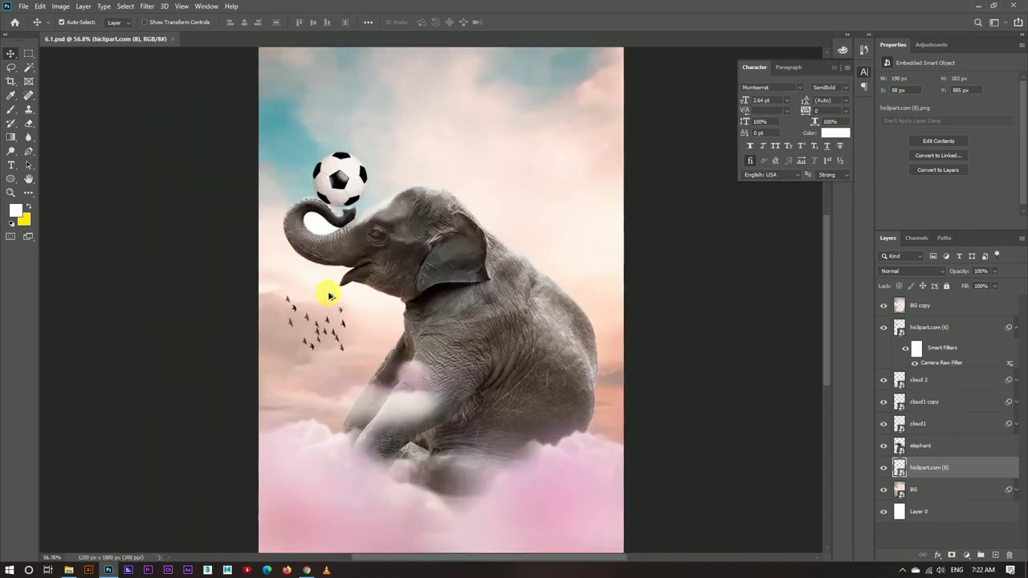
scroll(333, 291, down, 1)
Step: Select the cloud 2 layer and toggle its visibility to compare, leaving it visible
click(934, 523)
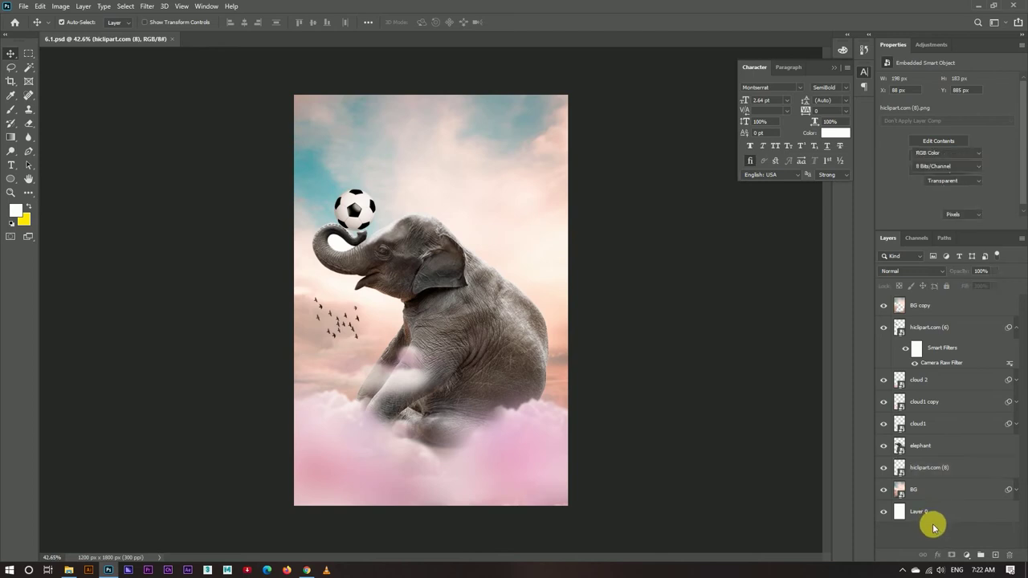
click(930, 491)
click(926, 379)
click(883, 380)
click(883, 380)
click(884, 380)
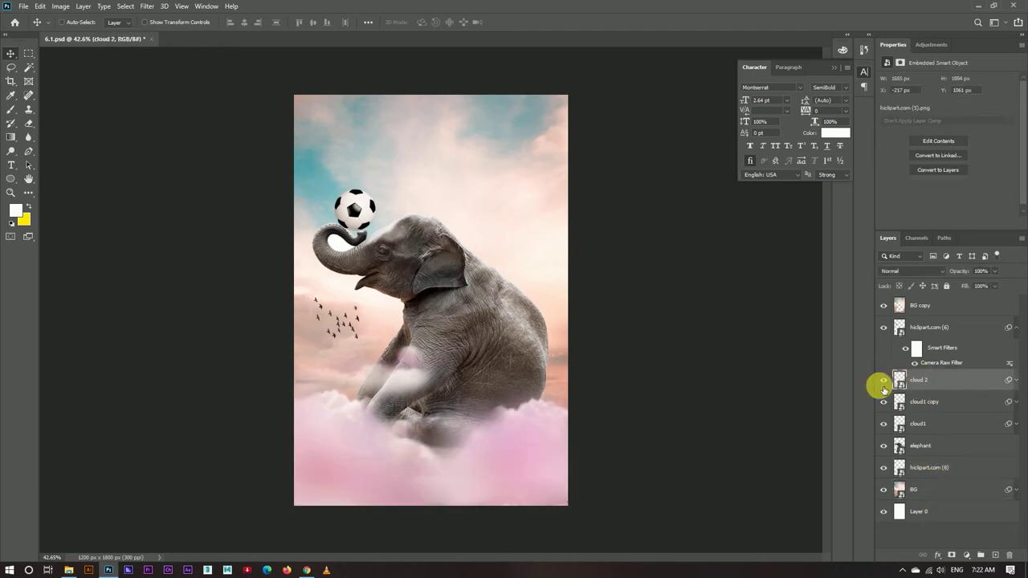
Step: Warm cloud 2 with Camera Raw Temperature +17, Tint -17, then nudge the clouds slightly
key(ctrl+shift+a)
mouse_move(781, 222)
mouse_down()
mouse_move(796, 223)
mouse_move(769, 223)
mouse_move(793, 206)
mouse_up()
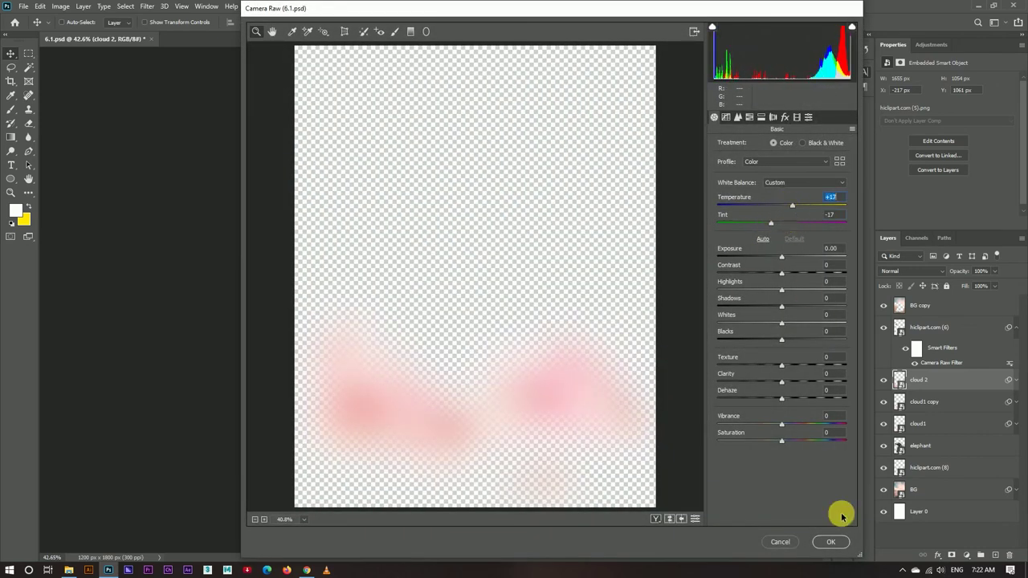
click(831, 541)
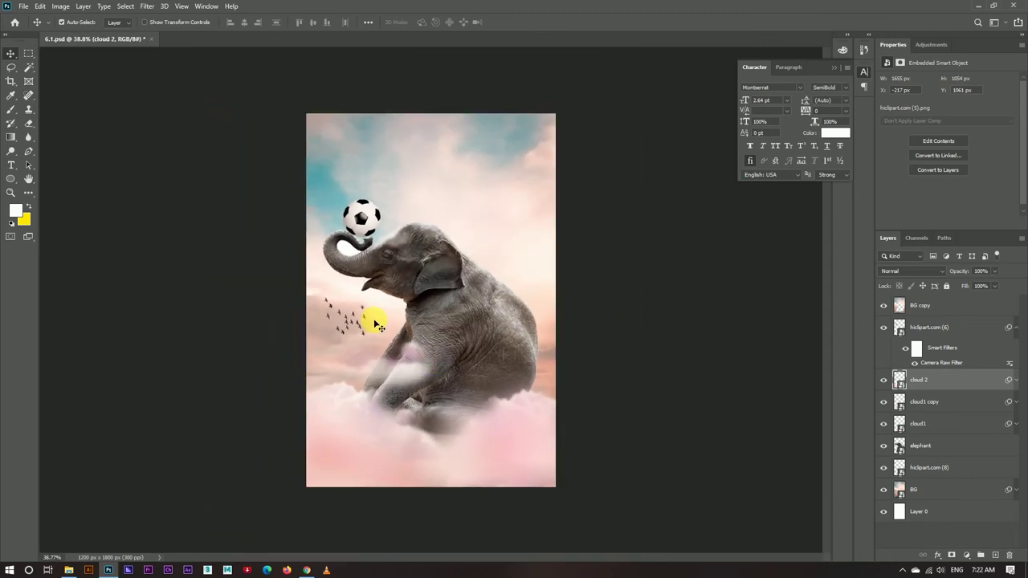
drag(376, 325, 409, 356)
scroll(386, 244, up, 1)
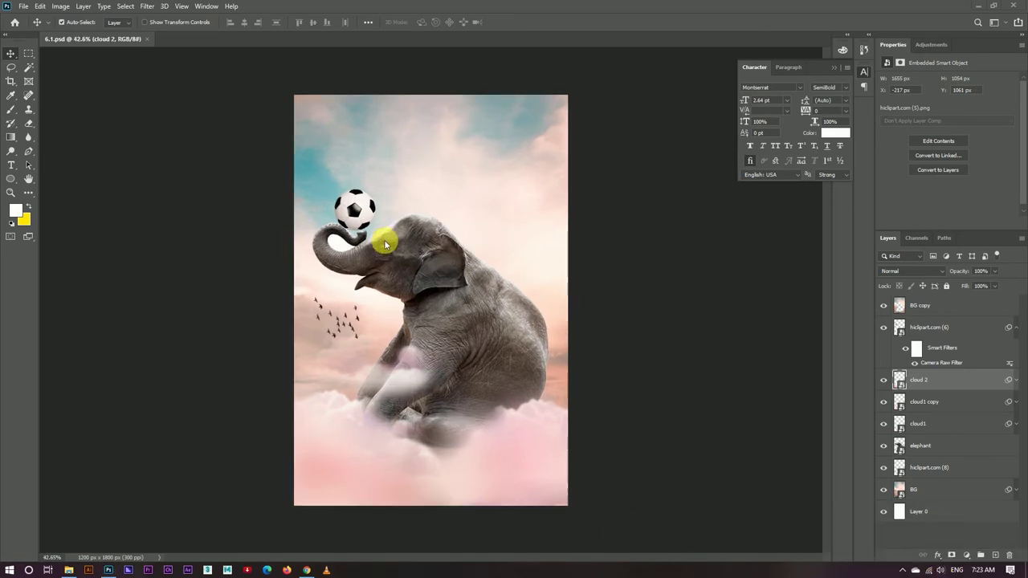
scroll(393, 224, up, 2)
scroll(399, 205, up, 1)
scroll(399, 205, down, 1)
scroll(400, 205, down, 1)
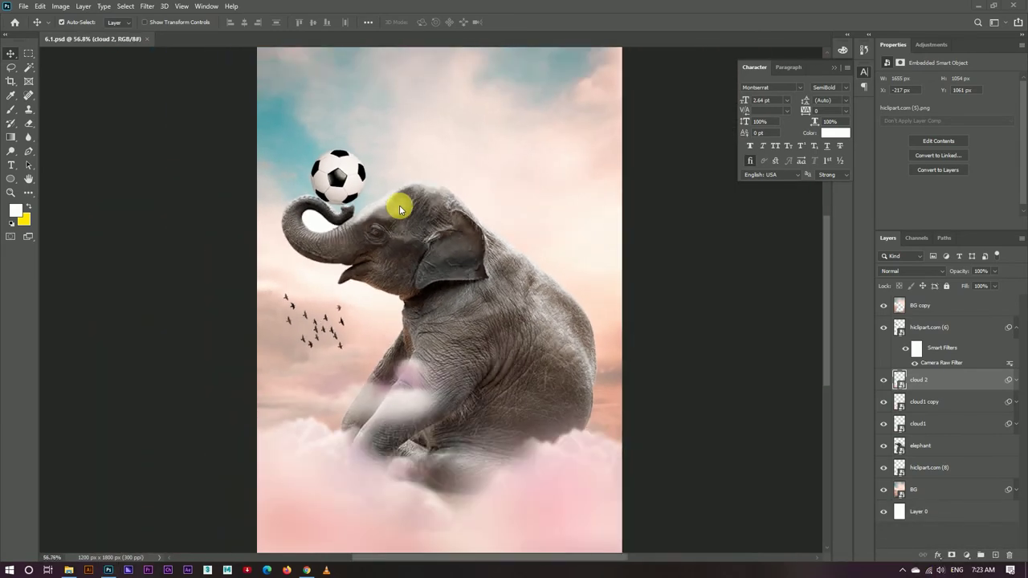
scroll(399, 205, down, 1)
click(941, 447)
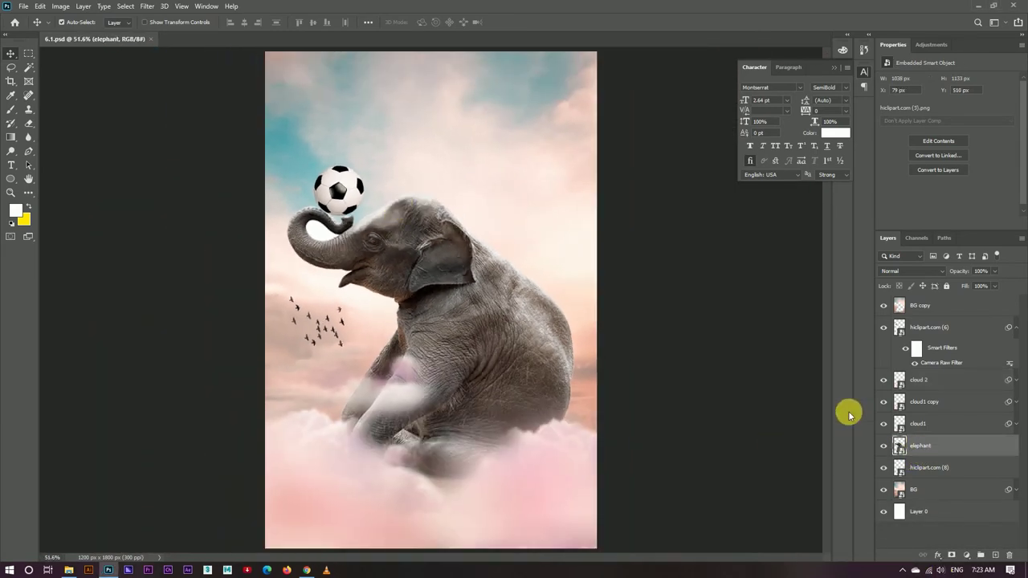
Step: Apply Noiseware to the elephant with Contrast 16, Sharpening 12 and High Edge Smoothening
click(153, 8)
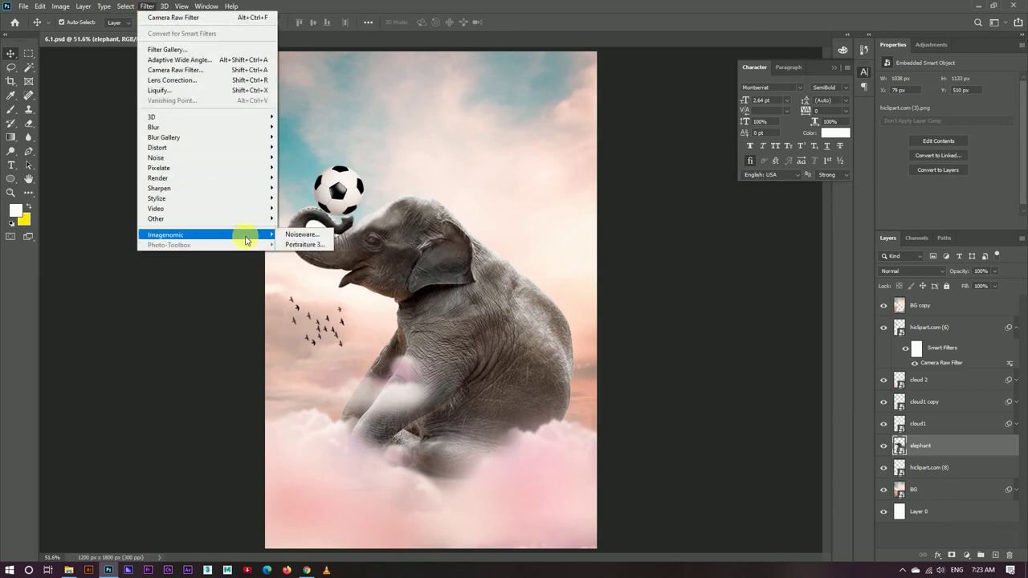
click(304, 235)
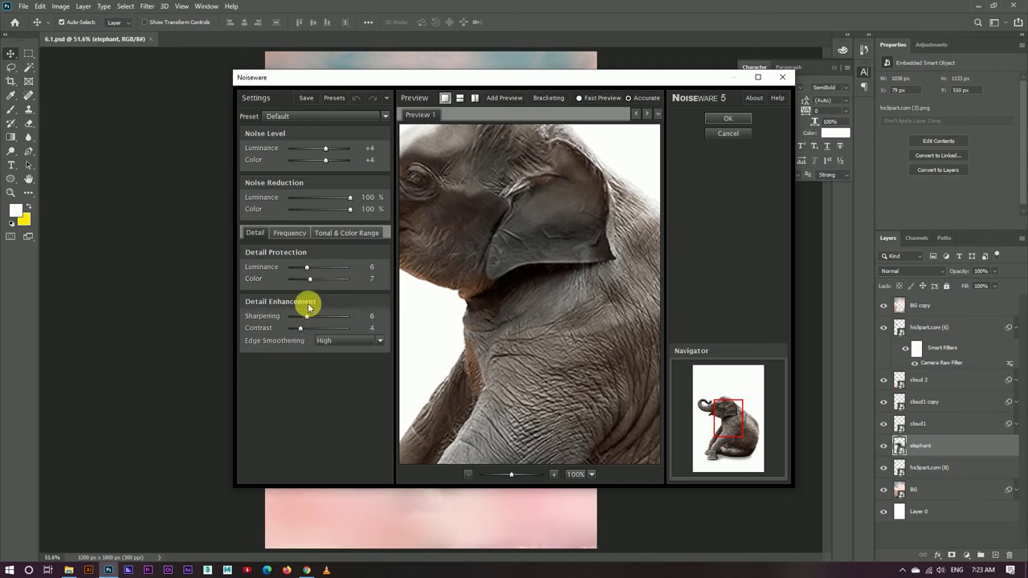
click(485, 474)
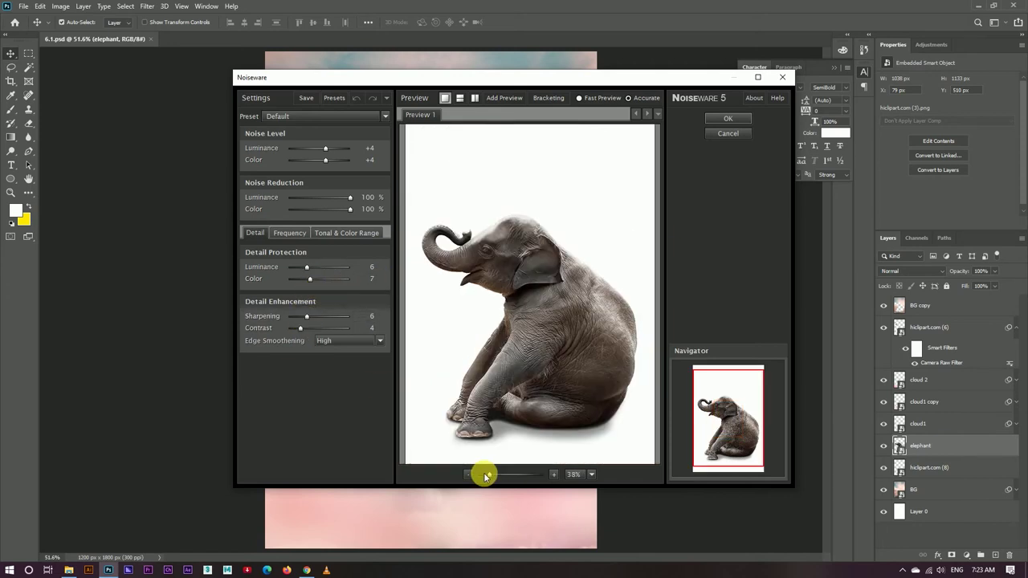
mouse_move(302, 327)
mouse_down()
mouse_move(338, 329)
mouse_move(329, 316)
mouse_up()
click(338, 340)
click(321, 323)
click(728, 118)
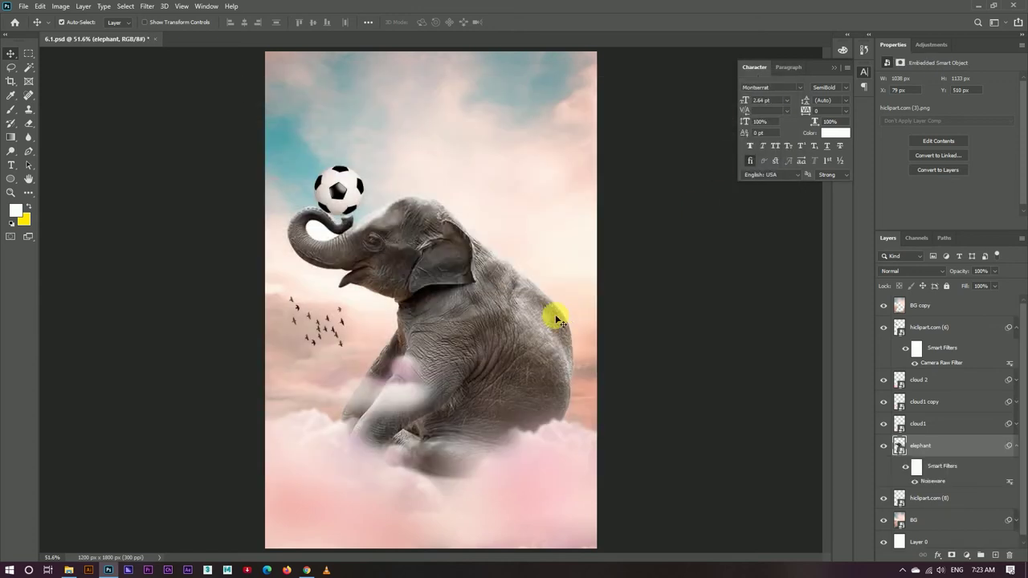
scroll(418, 216, up, 2)
scroll(405, 185, down, 2)
scroll(417, 225, down, 1)
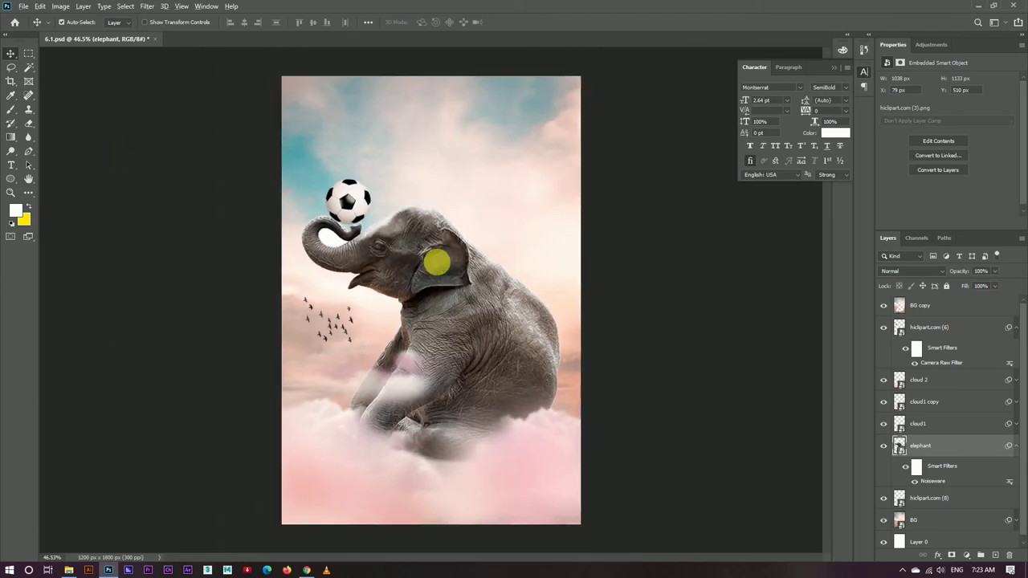
scroll(434, 257, up, 1)
Step: Collapse the smart filter lists and select the BG copy layer
click(964, 308)
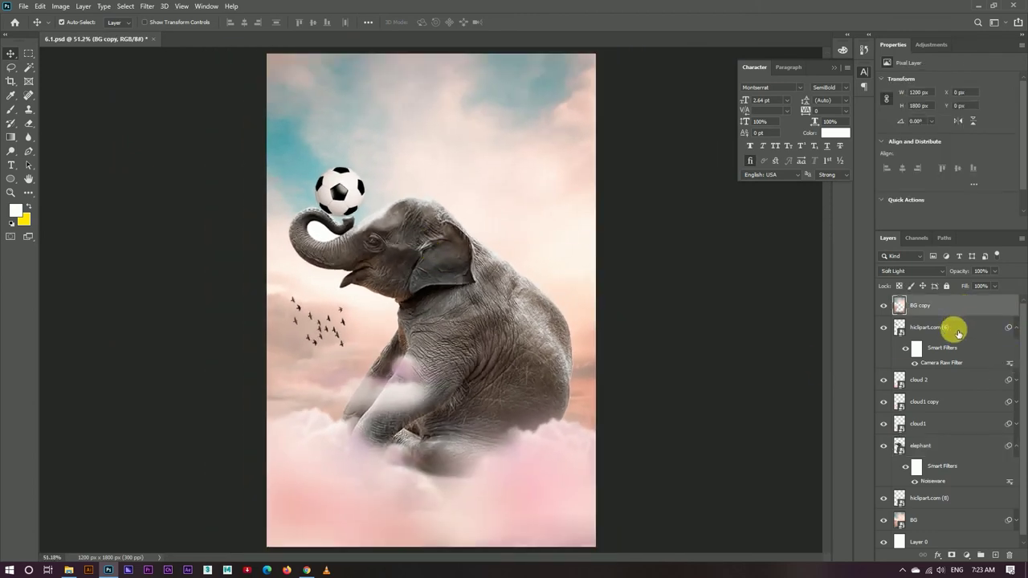
click(1016, 328)
click(1016, 349)
click(1016, 349)
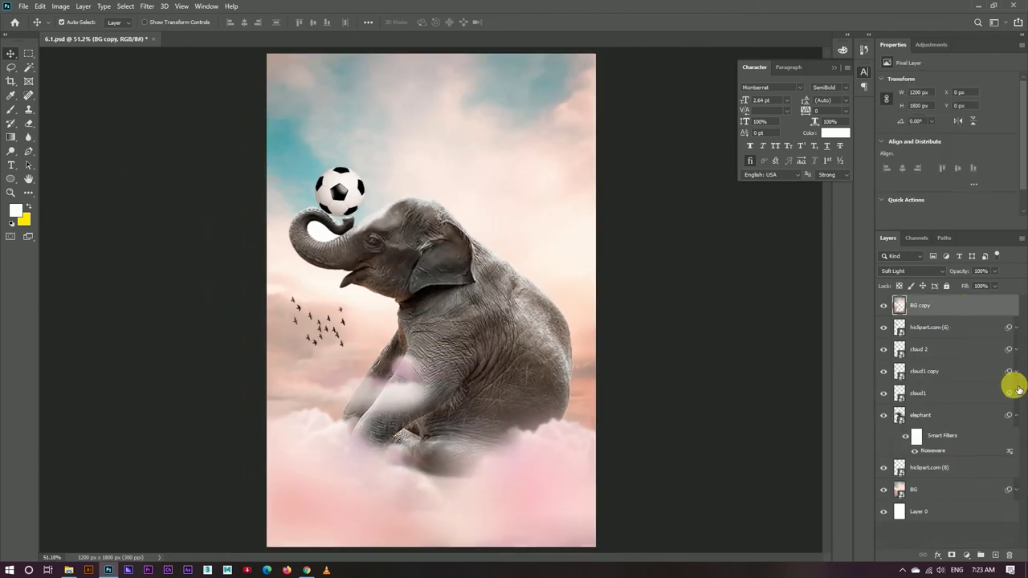
click(1016, 415)
click(937, 503)
click(929, 314)
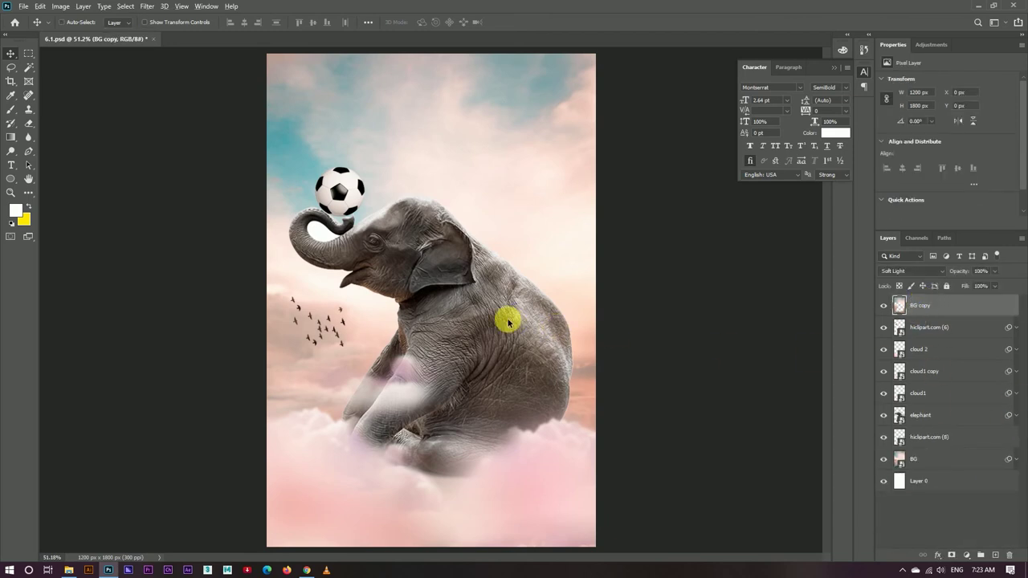
key(ctrl+alt+shift+s)
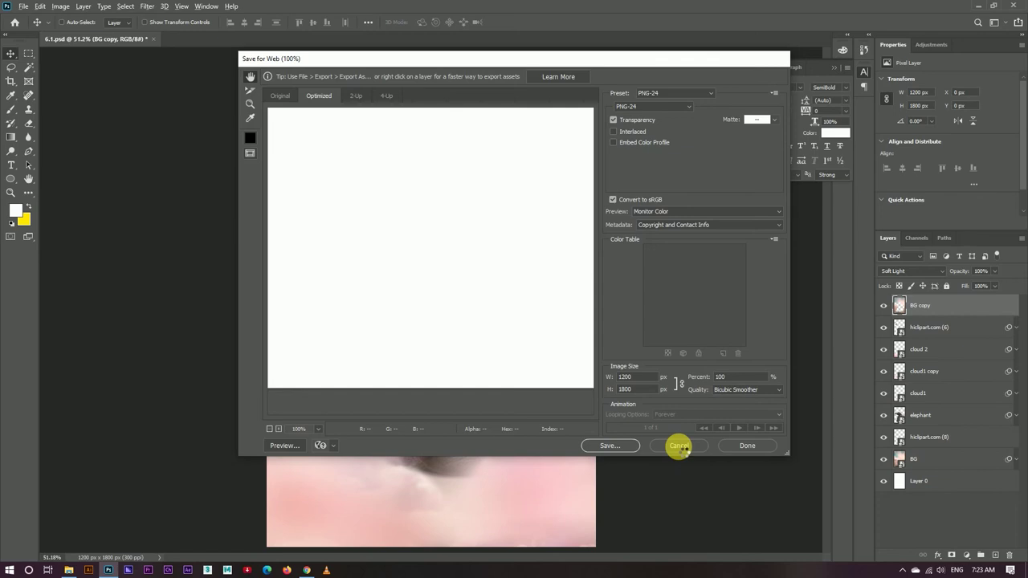
click(679, 445)
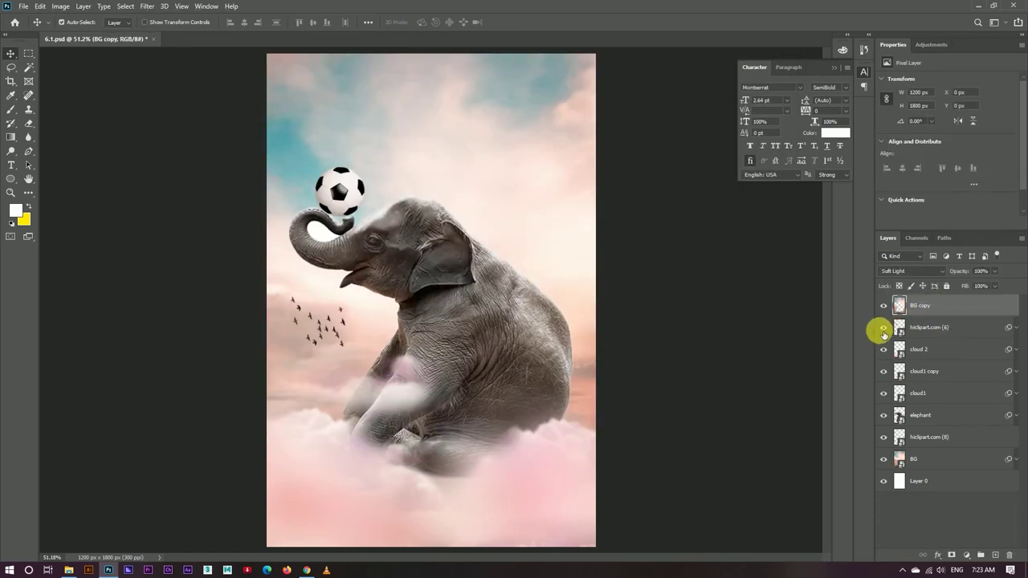
Step: Stamp all visible layers into Layer 1 and convert it to a smart object
key(ctrl+alt+shift+e)
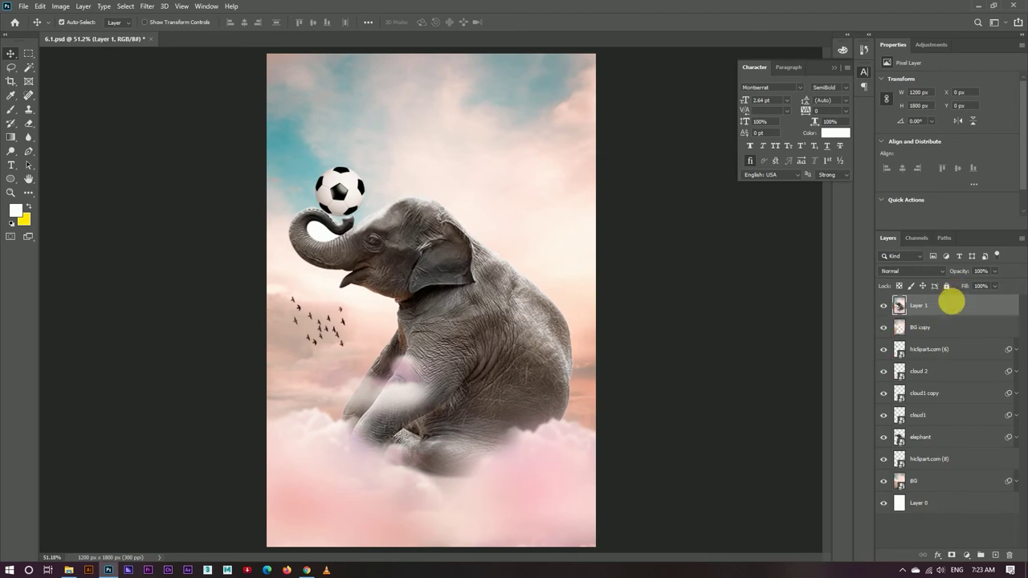
right_click(900, 320)
click(835, 255)
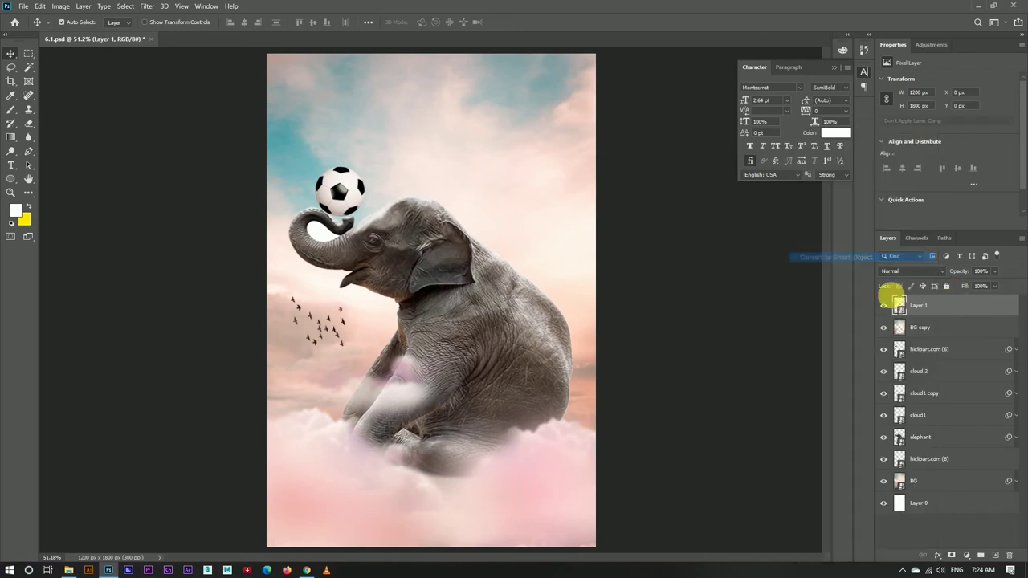
key(ctrl+shift+a)
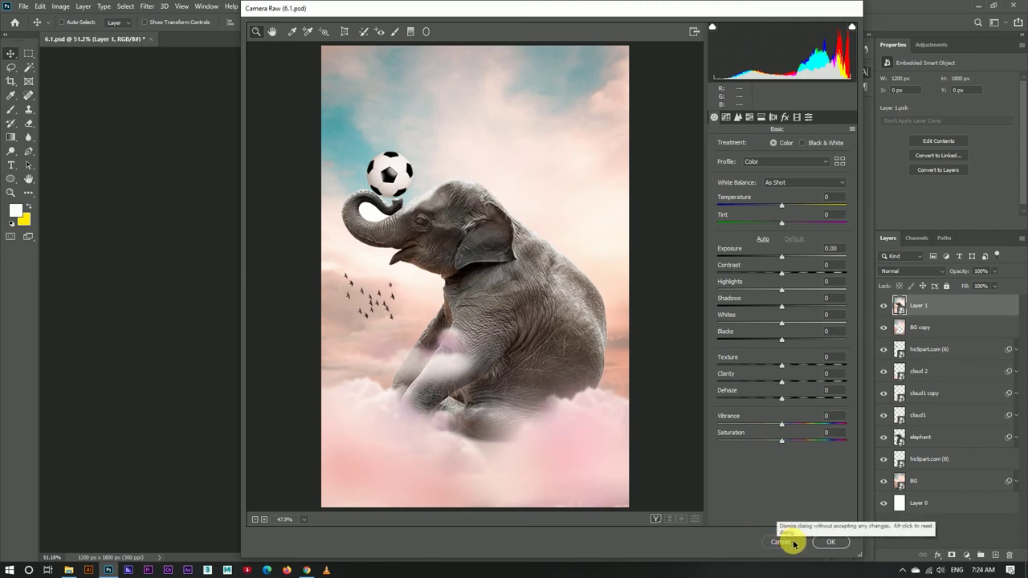
Step: Reopen Camera Raw on Layer 1 and raise Contrast to +40
click(792, 541)
click(148, 6)
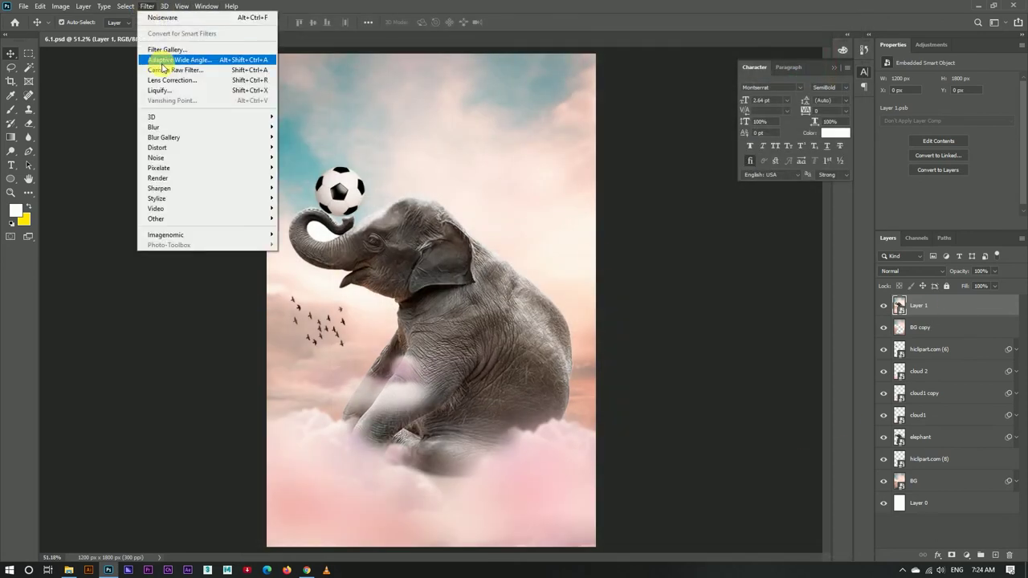
click(167, 70)
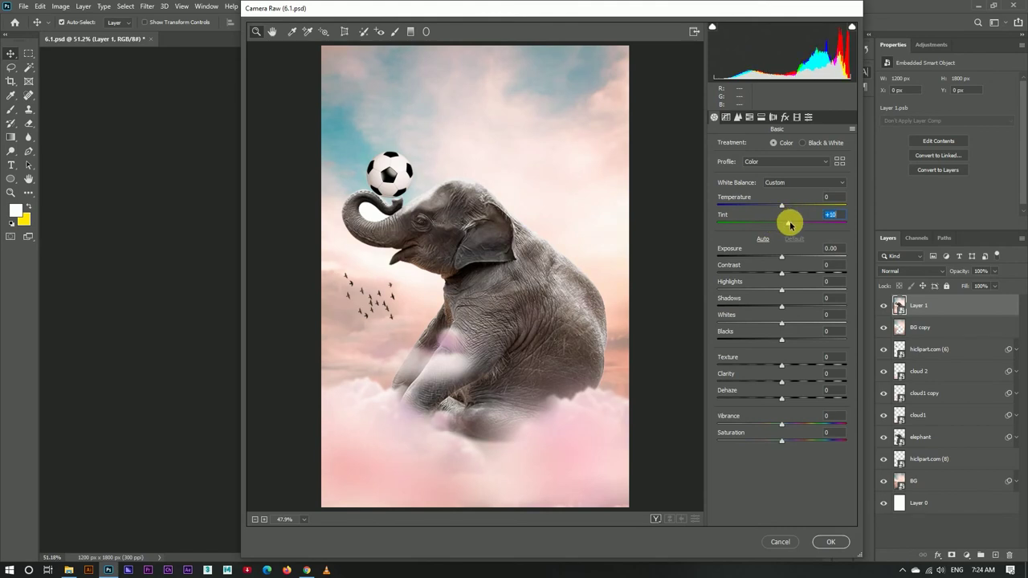
drag(782, 207, 786, 207)
mouse_move(791, 265)
mouse_down()
mouse_move(811, 273)
mouse_move(778, 254)
mouse_up()
Step: Tweak red calibration, raise Saturation to +18, add edge vignetting, and set Temperature -3
click(785, 117)
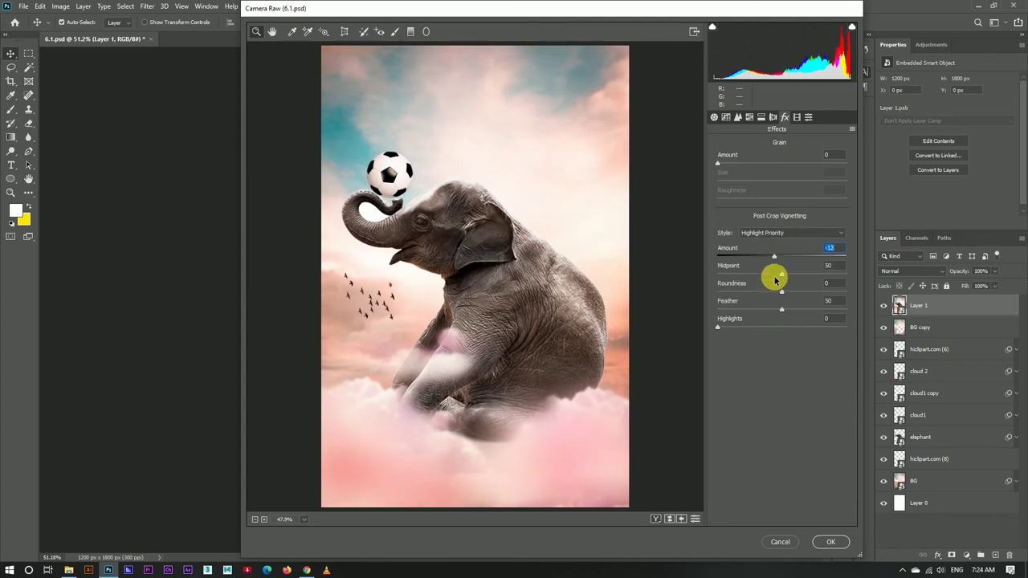
click(797, 118)
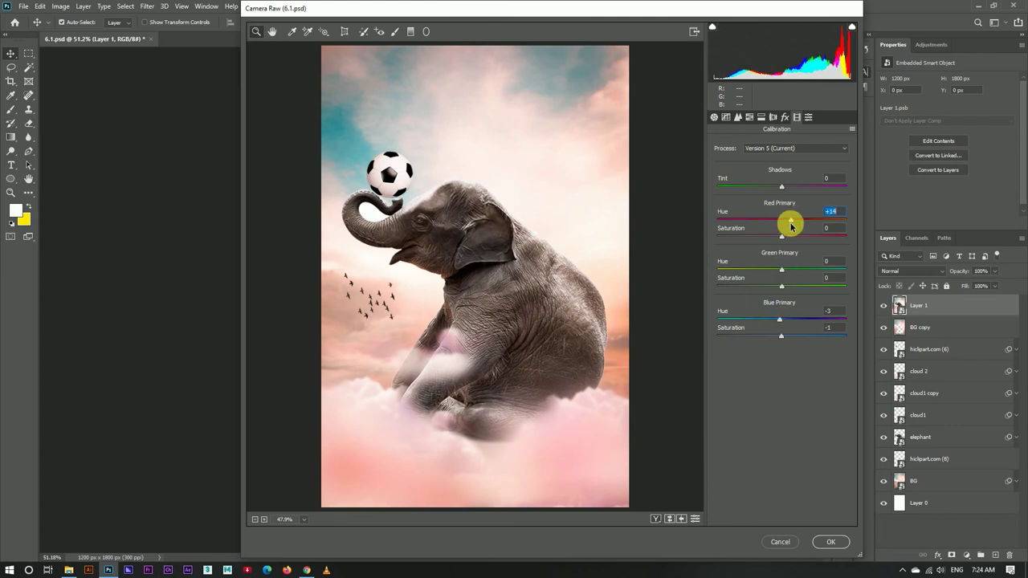
drag(793, 238, 780, 207)
click(714, 118)
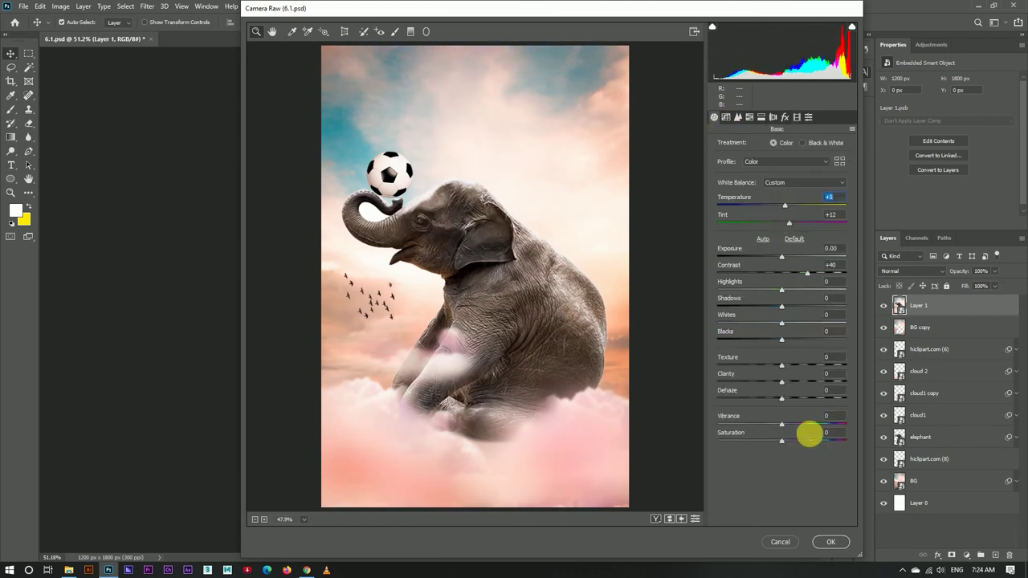
drag(782, 441, 796, 442)
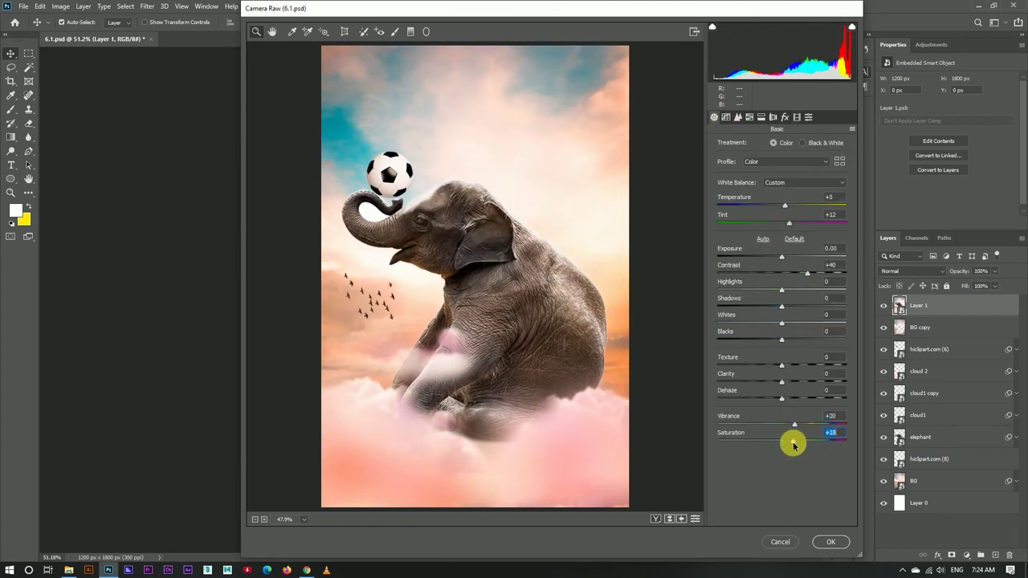
click(785, 117)
drag(781, 257, 763, 257)
click(715, 117)
drag(785, 205, 775, 205)
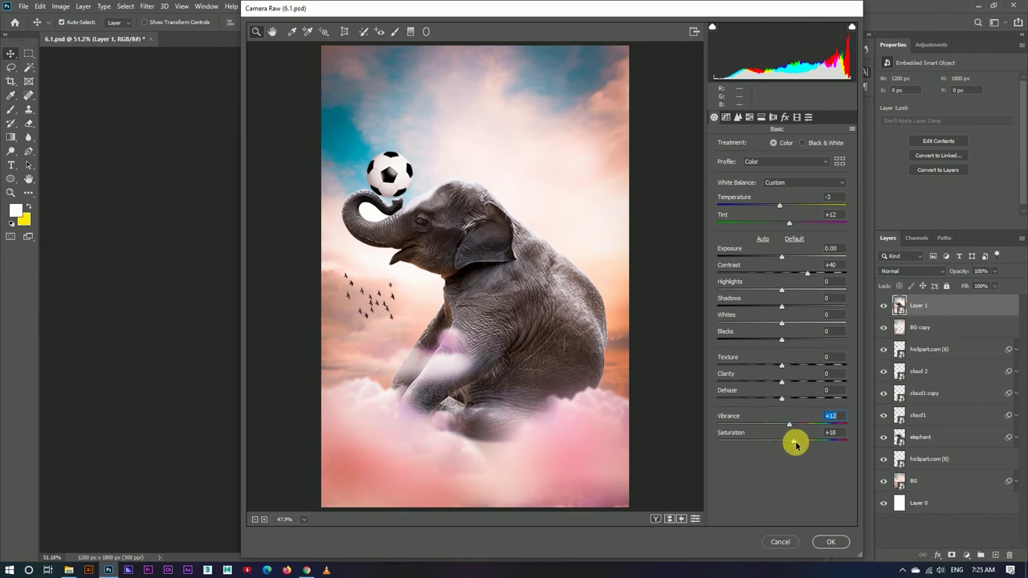
Step: Apply the Camera Raw grading to Layer 1 and collapse its smart filter list
click(830, 541)
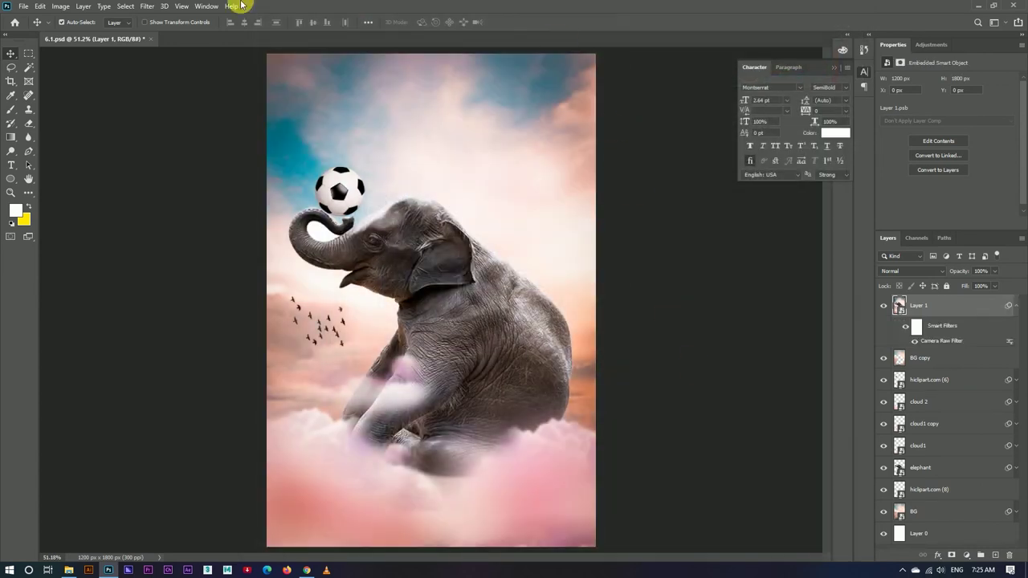
scroll(675, 294, down, 2)
scroll(700, 298, up, 1)
scroll(528, 202, down, 2)
scroll(482, 242, down, 1)
scroll(481, 243, up, 2)
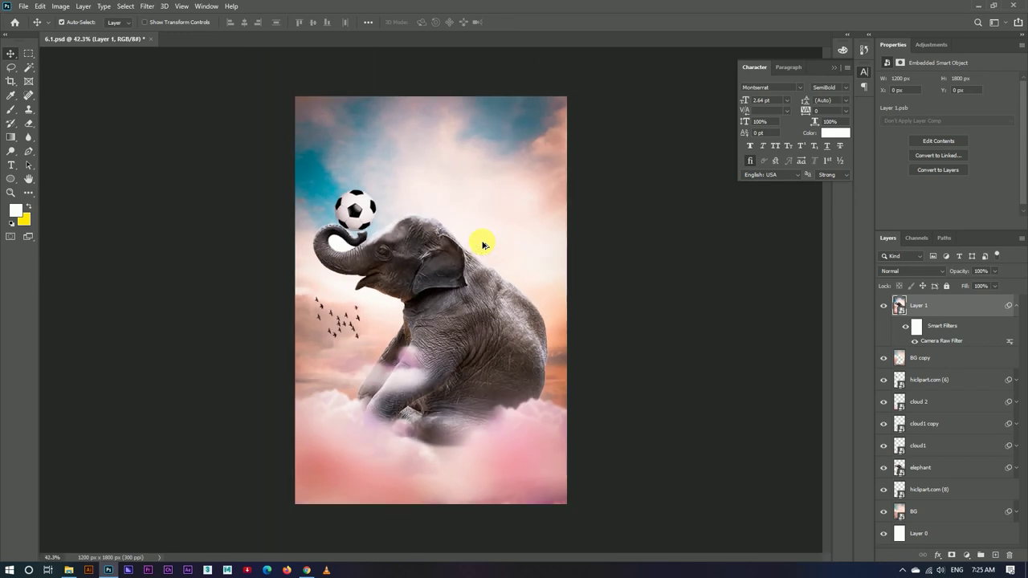
click(1017, 303)
Step: Duplicate Layer 1, choose the Blur tool, and rasterize Layer 1 copy
key(ctrl+j)
click(147, 6)
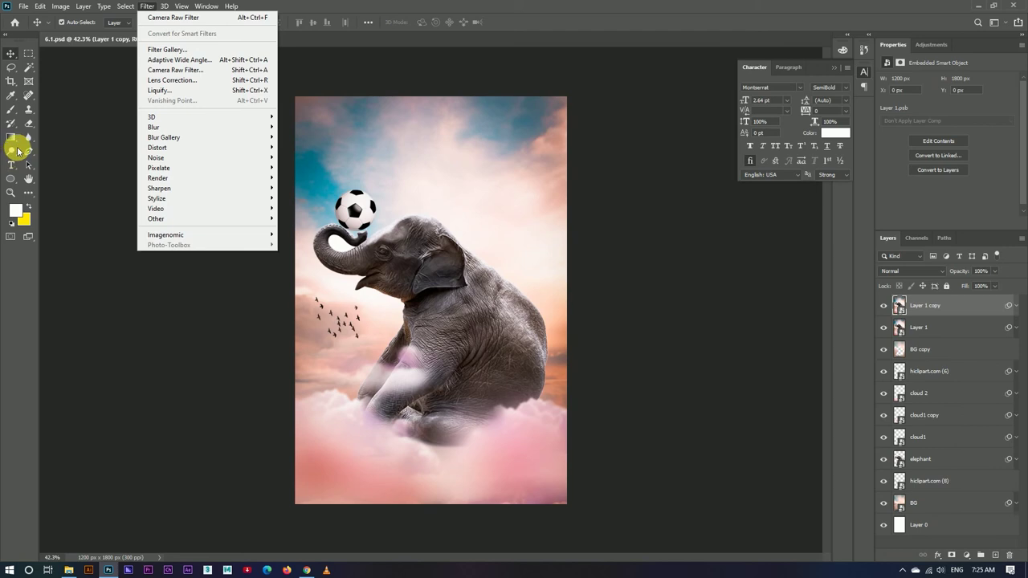
click(24, 145)
right_click(28, 137)
click(68, 133)
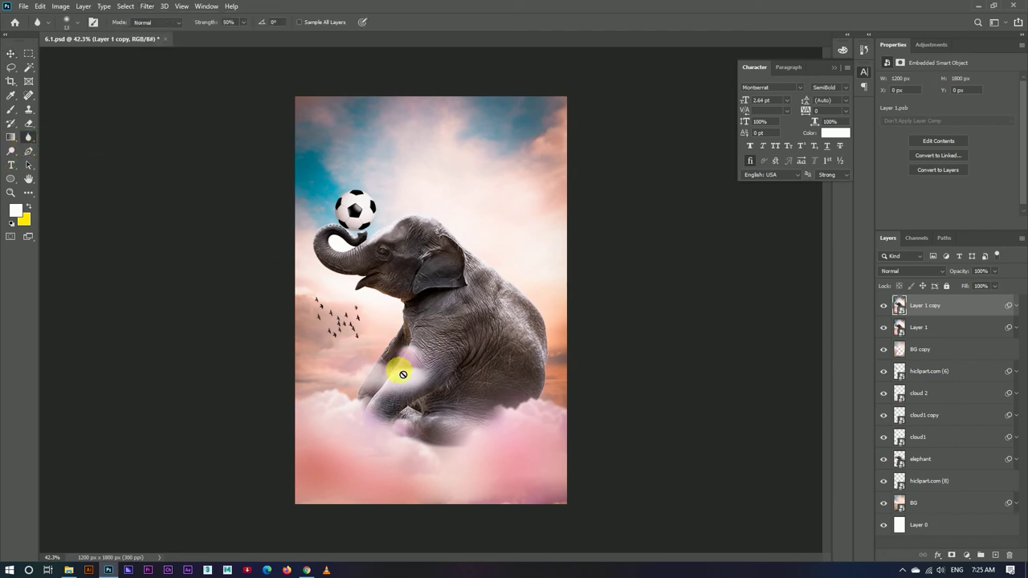
right_click(935, 302)
click(813, 295)
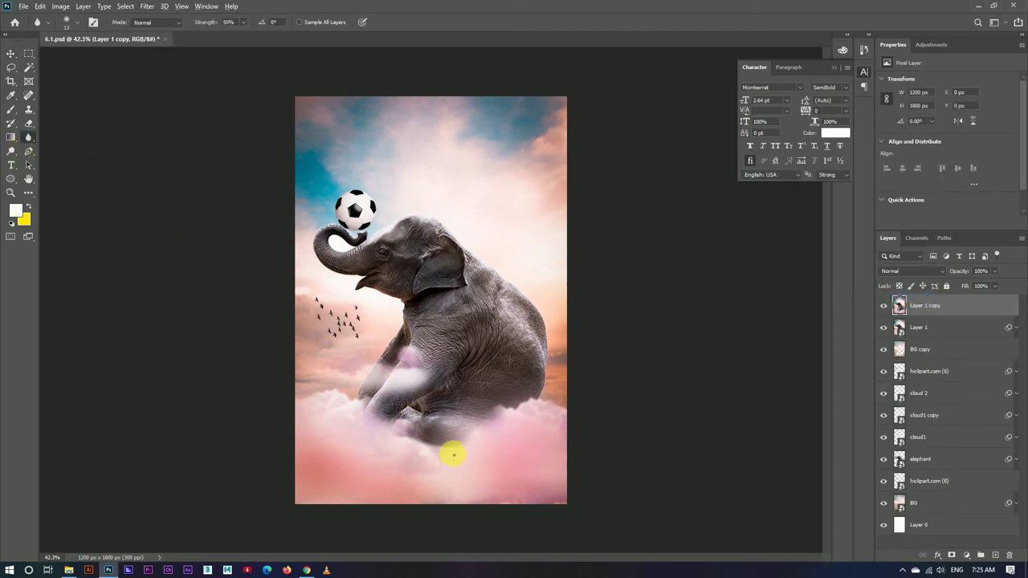
Step: Restore the Photoshop window to full size and make the Blur brush much larger
key(])
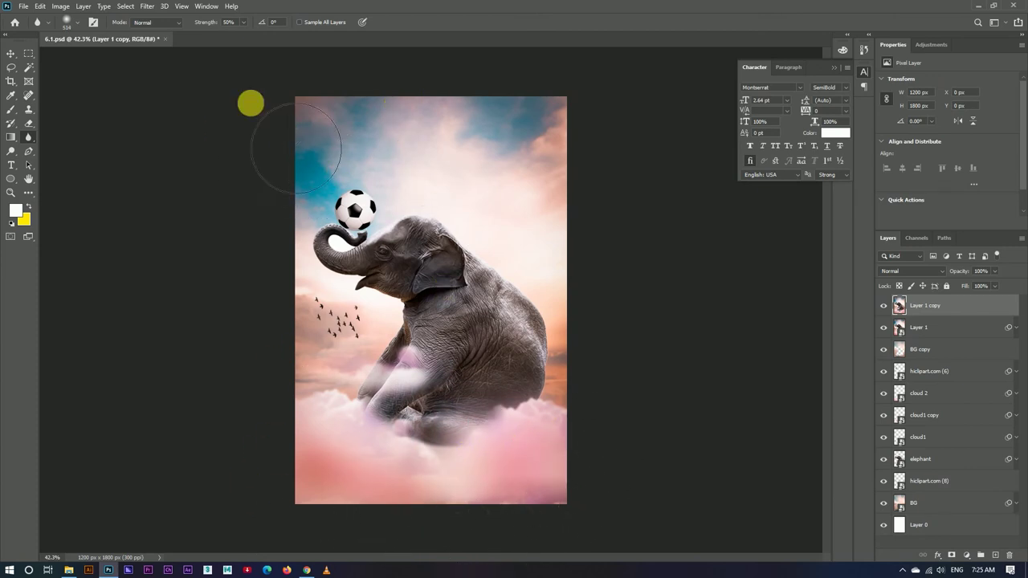
scroll(466, 195, up, 3)
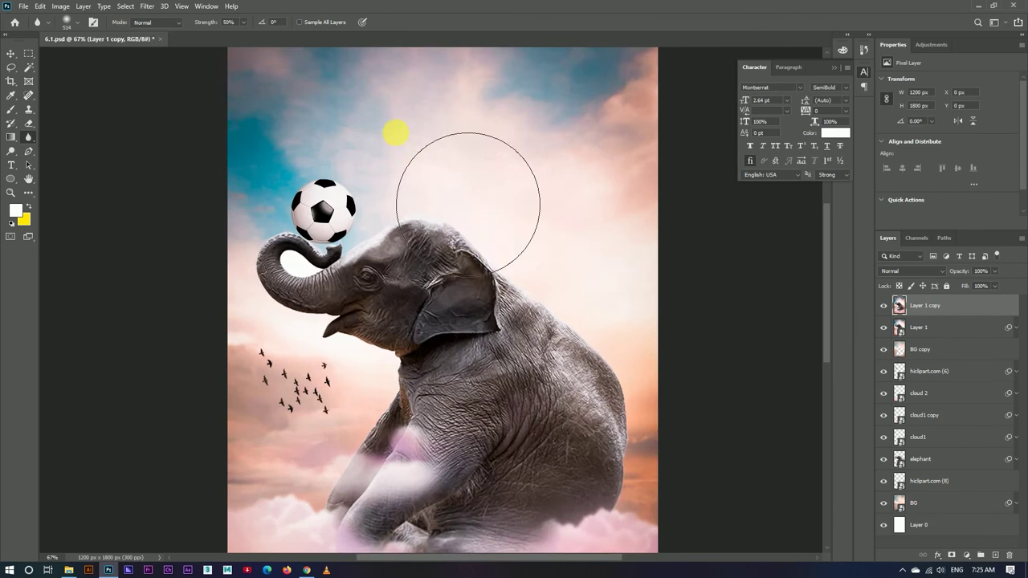
double_click(294, 13)
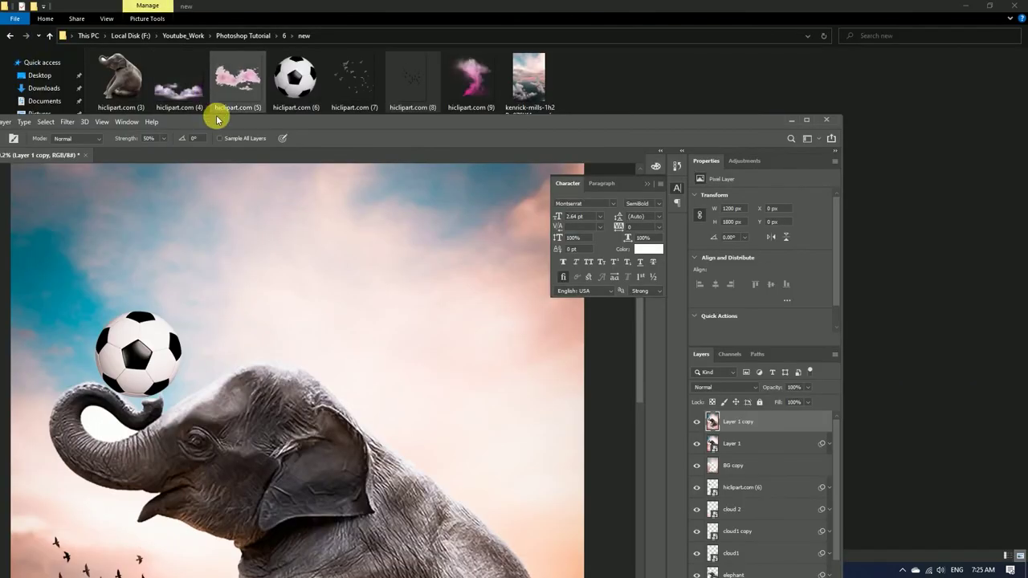
click(819, 104)
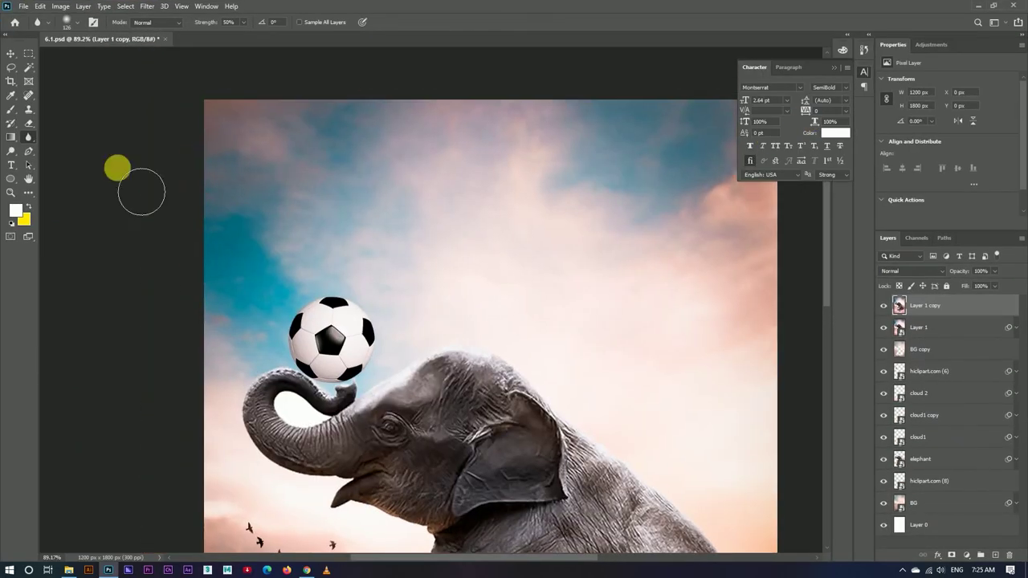
drag(276, 129, 468, 176)
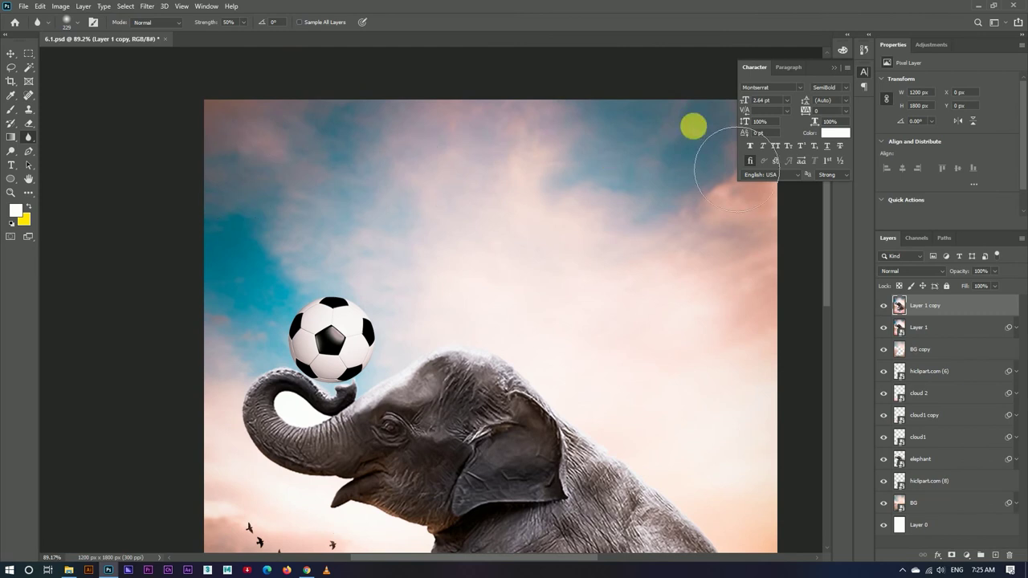
Step: Blur the elephant's knee and lower legs where they meet the pink clouds
drag(734, 209, 614, 203)
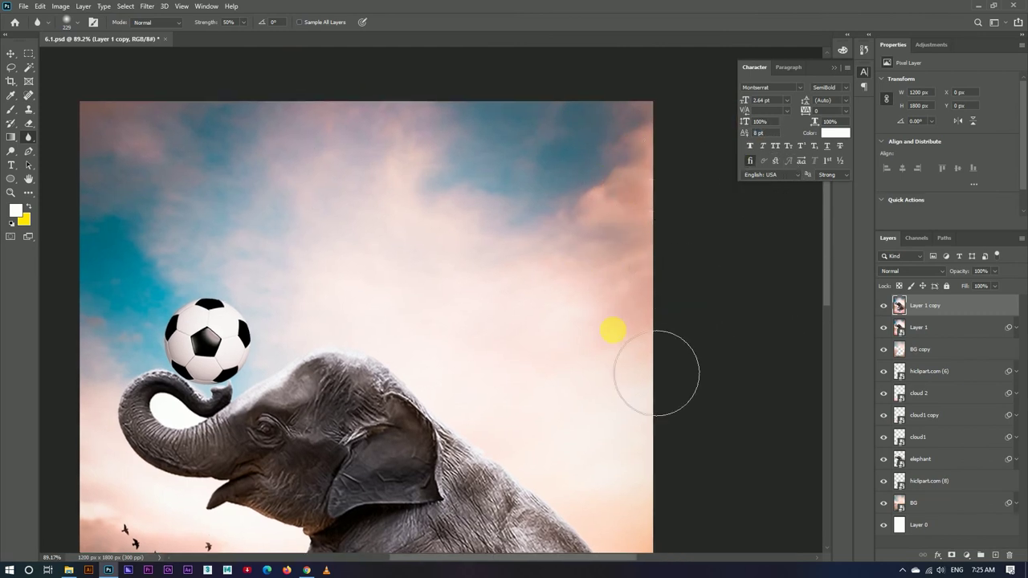
scroll(608, 302, down, 2)
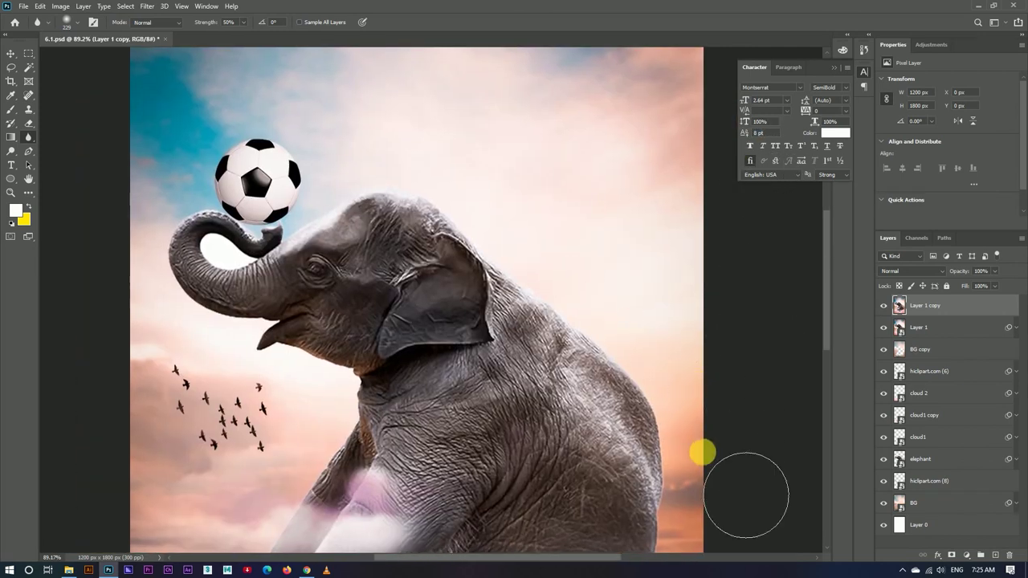
scroll(702, 452, down, 2)
drag(677, 476, 643, 330)
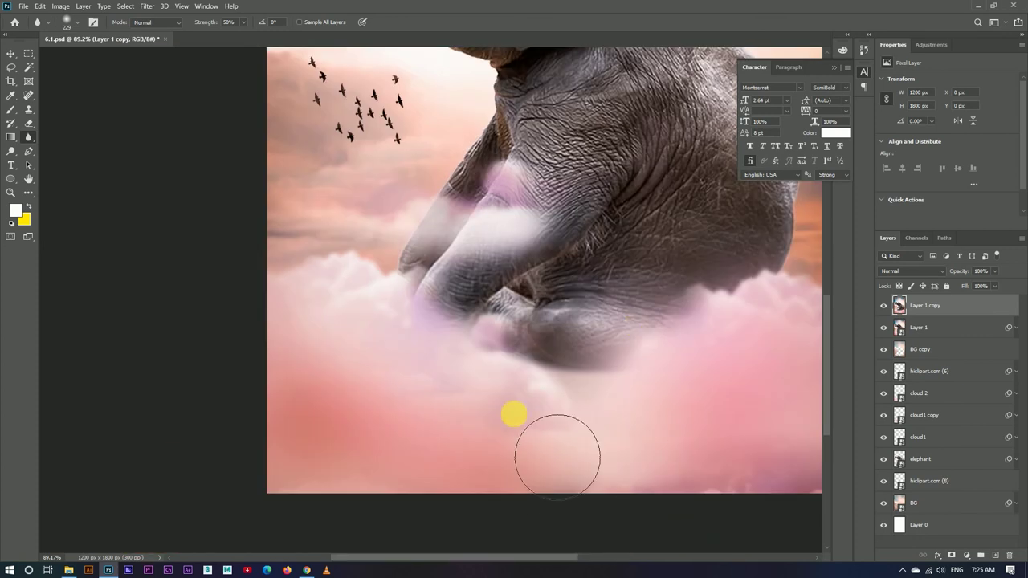
scroll(615, 413, up, 1)
drag(501, 422, 663, 387)
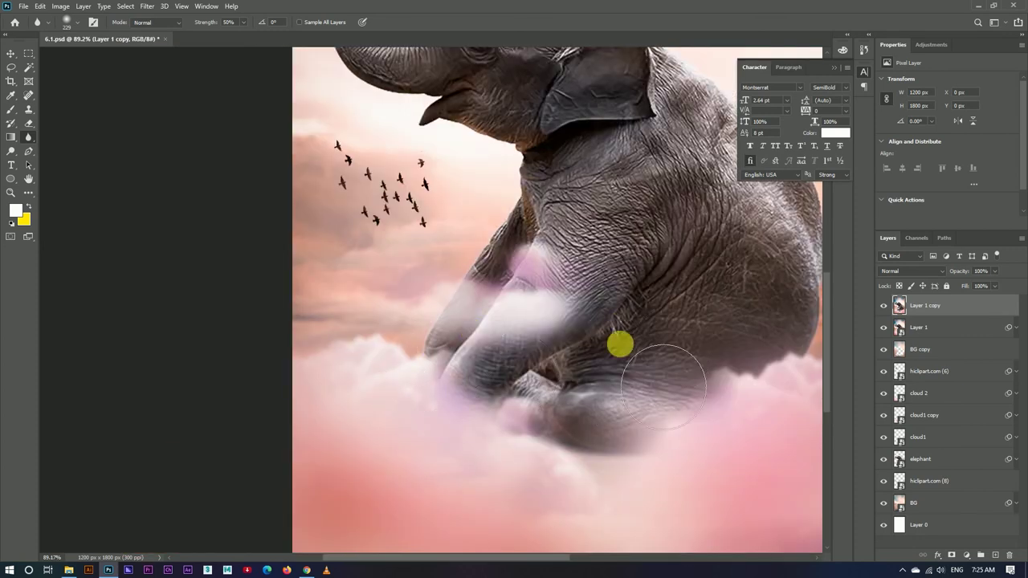
scroll(386, 286, down, 3)
scroll(397, 297, down, 1)
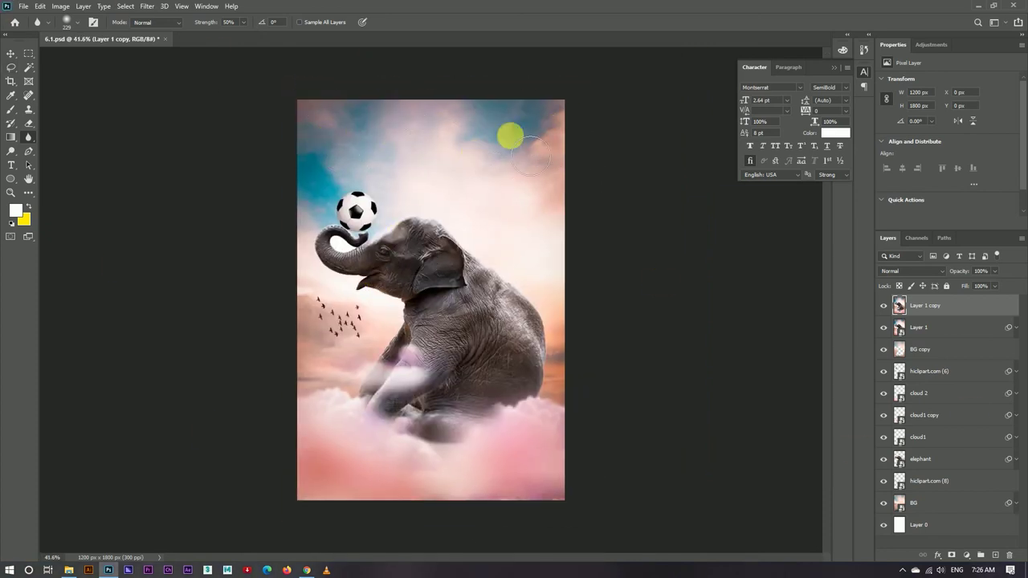
scroll(413, 156, up, 2)
scroll(412, 156, down, 2)
scroll(449, 225, up, 2)
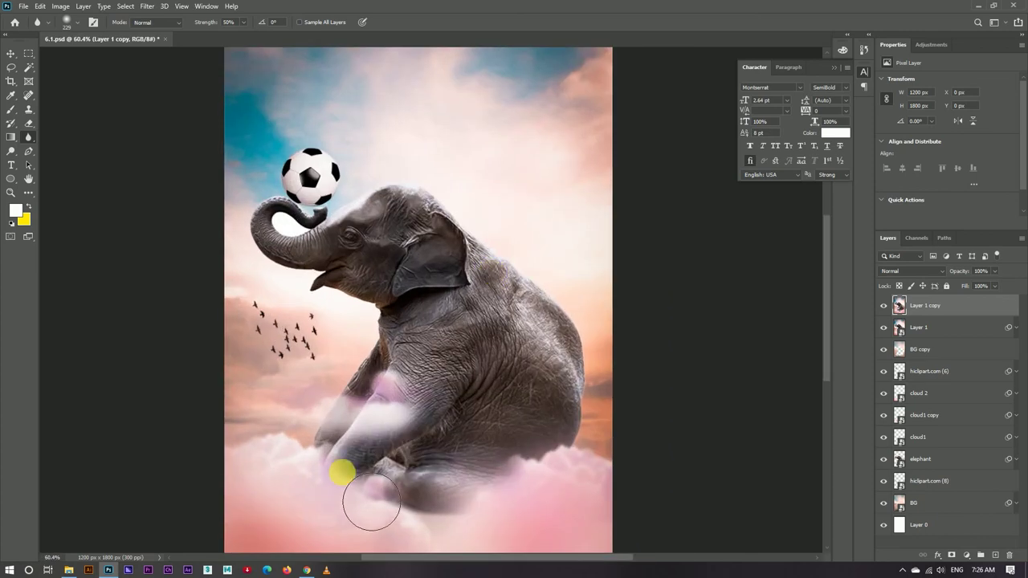
scroll(449, 353, down, 2)
Step: Place the pink smoke image on the canvas, enlarging it over the elephant
key(v)
click(71, 569)
mouse_move(471, 78)
mouse_down()
mouse_move(172, 528)
mouse_move(104, 551)
mouse_move(417, 393)
mouse_up()
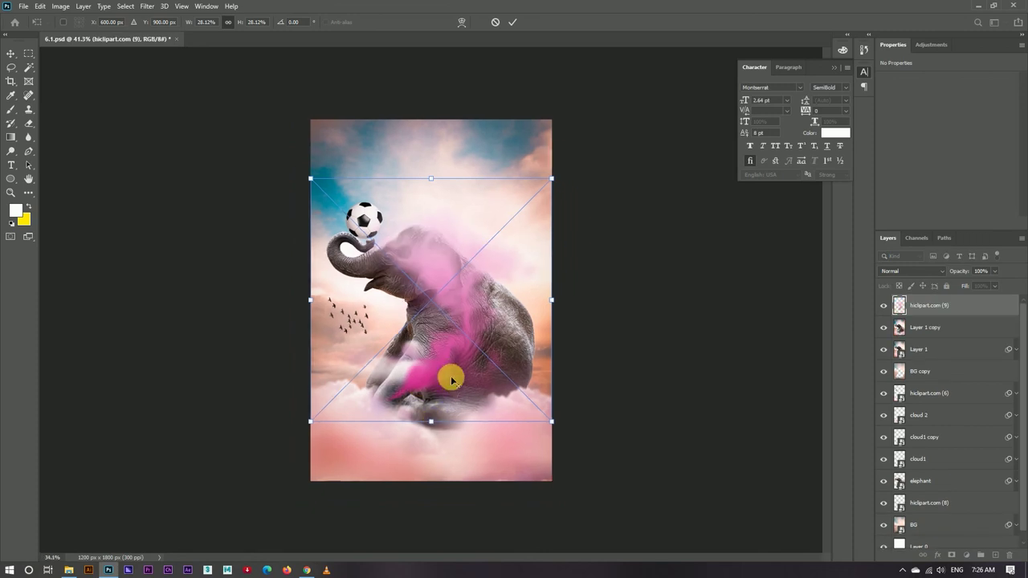
scroll(417, 393, down, 1)
drag(440, 348, 426, 408)
drag(511, 256, 587, 165)
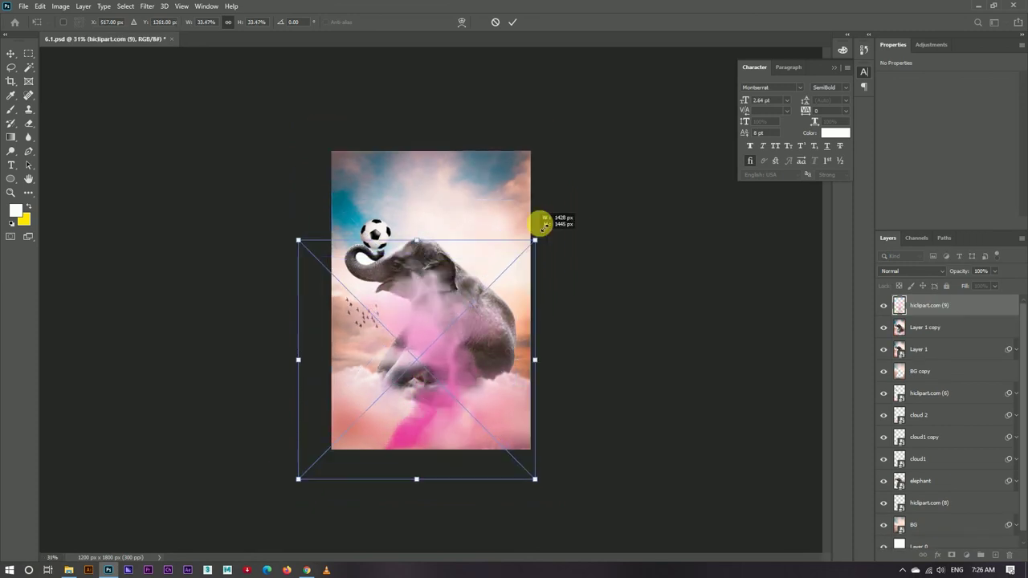
mouse_move(433, 314)
mouse_down()
mouse_move(452, 307)
mouse_move(443, 381)
mouse_up()
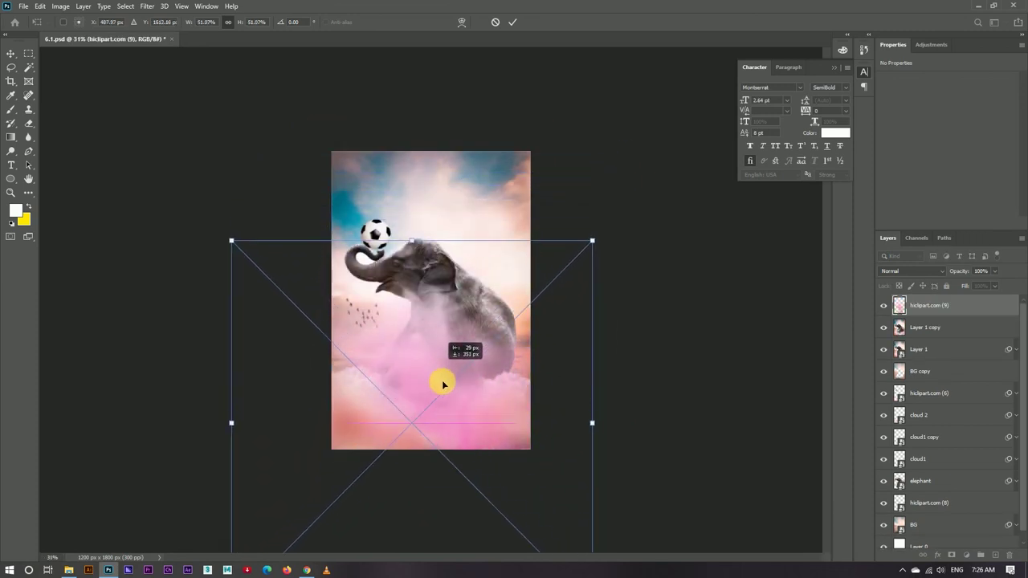
Step: Scale the smoke to cover the whole picture, commit it, and blend it in Soft Light mode
drag(450, 299, 428, 236)
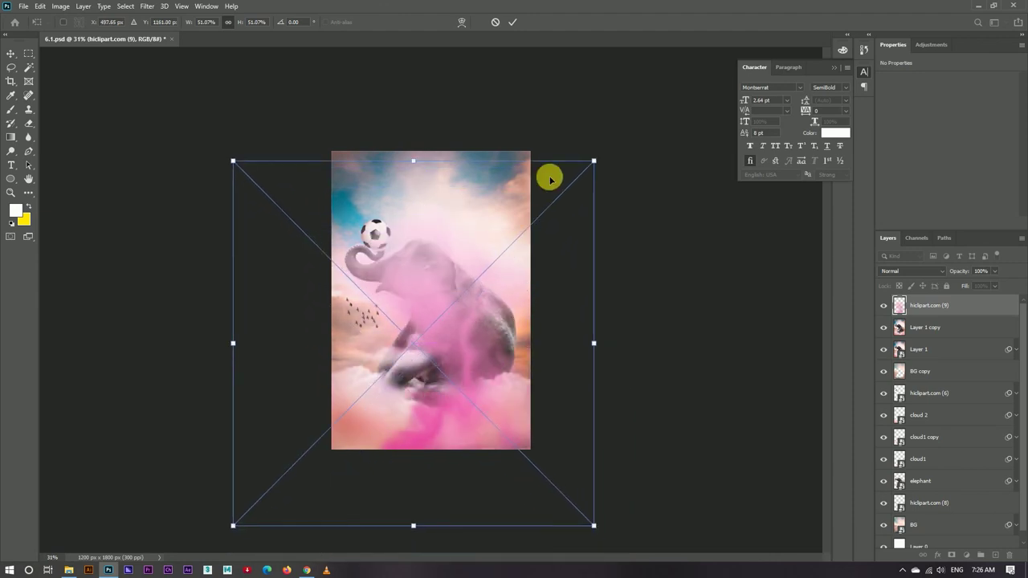
drag(605, 167, 645, 119)
drag(415, 298, 425, 323)
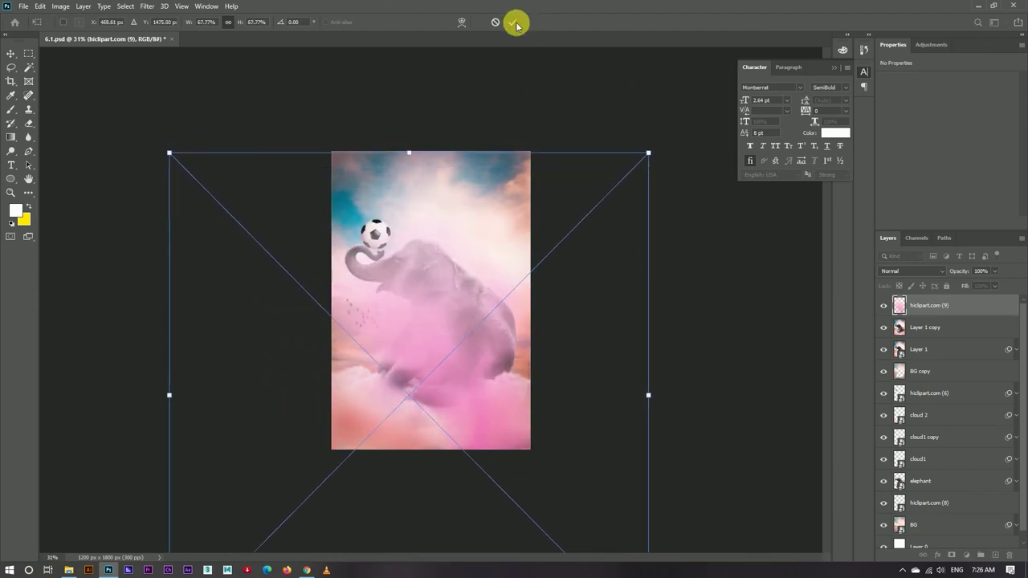
click(512, 22)
click(912, 270)
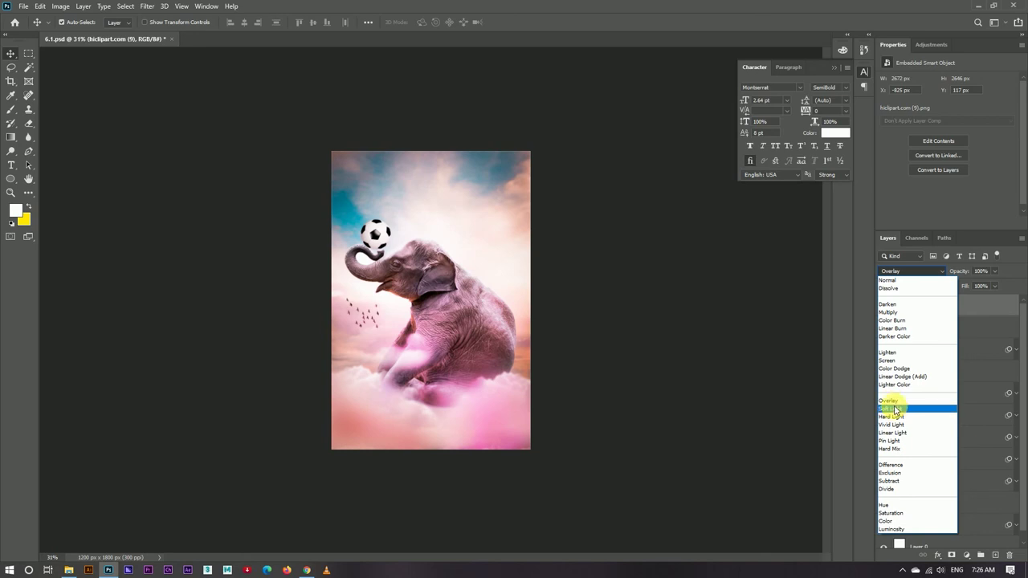
click(896, 410)
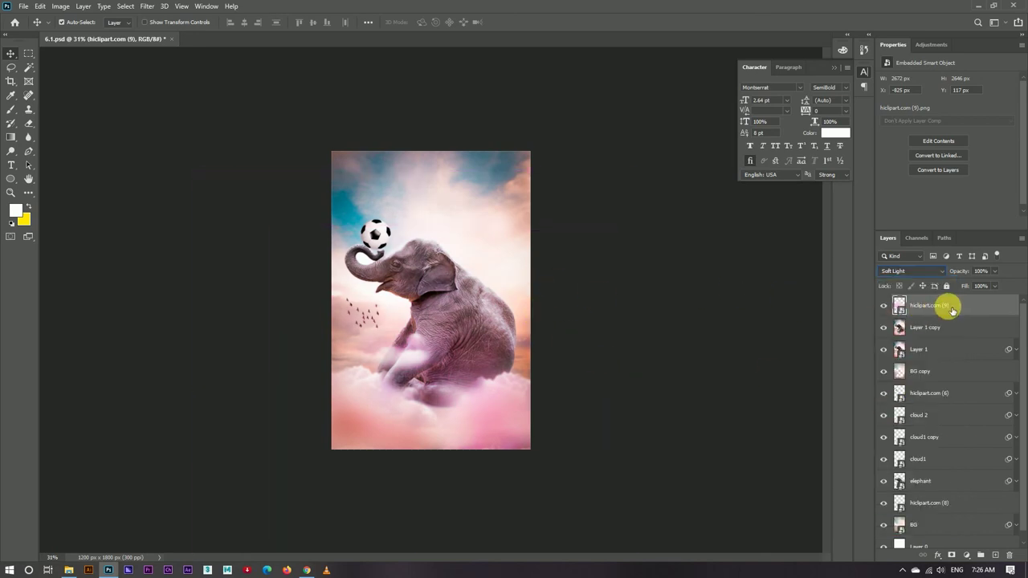
key(ctrl+shift+a)
Step: Grade the smoke in Camera Raw with Temperature +16, Tint +22 and Exposure +1.10
mouse_move(781, 207)
mouse_down()
mouse_move(792, 206)
mouse_move(794, 224)
mouse_up()
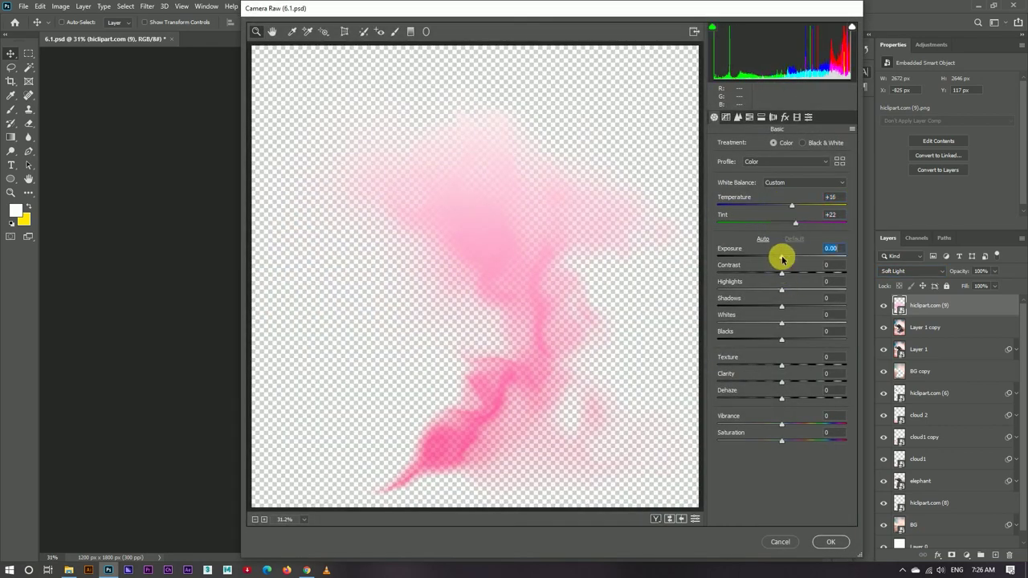
drag(782, 259, 793, 277)
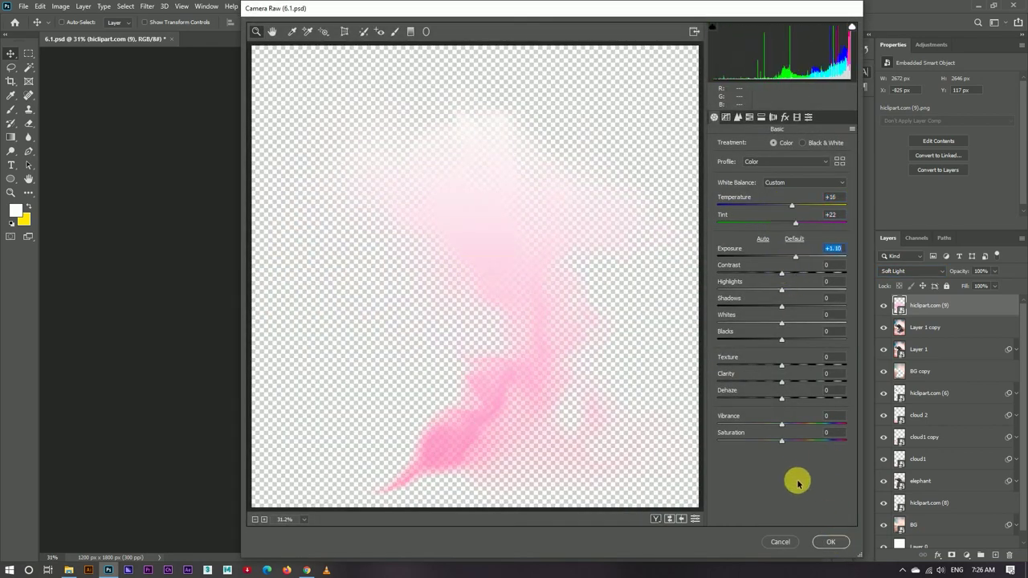
click(831, 541)
scroll(442, 257, up, 6)
scroll(461, 241, up, 3)
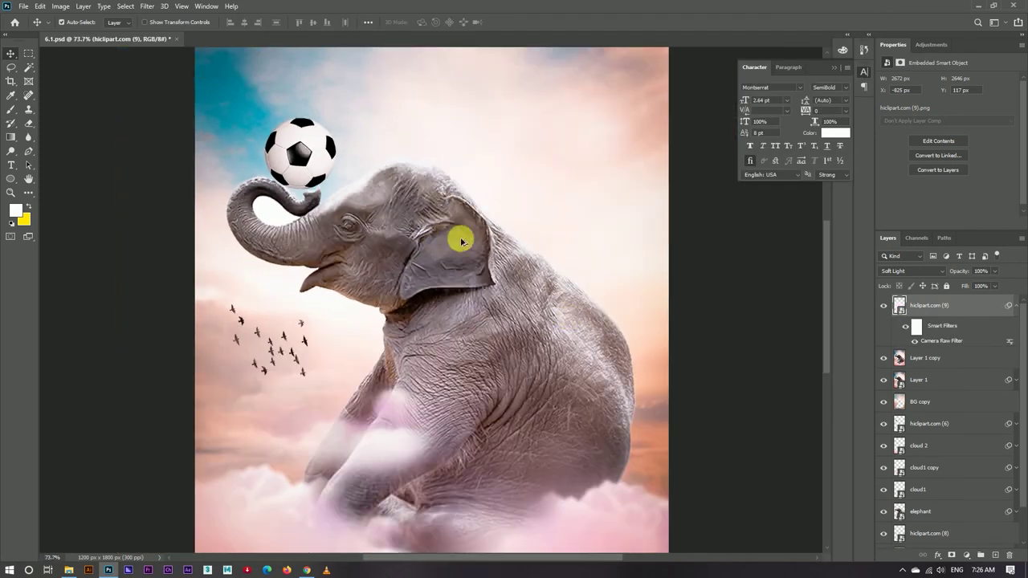
Step: Compare the image with and without the smoke, then lower its opacity to 36%
click(884, 306)
click(884, 306)
click(883, 306)
click(883, 306)
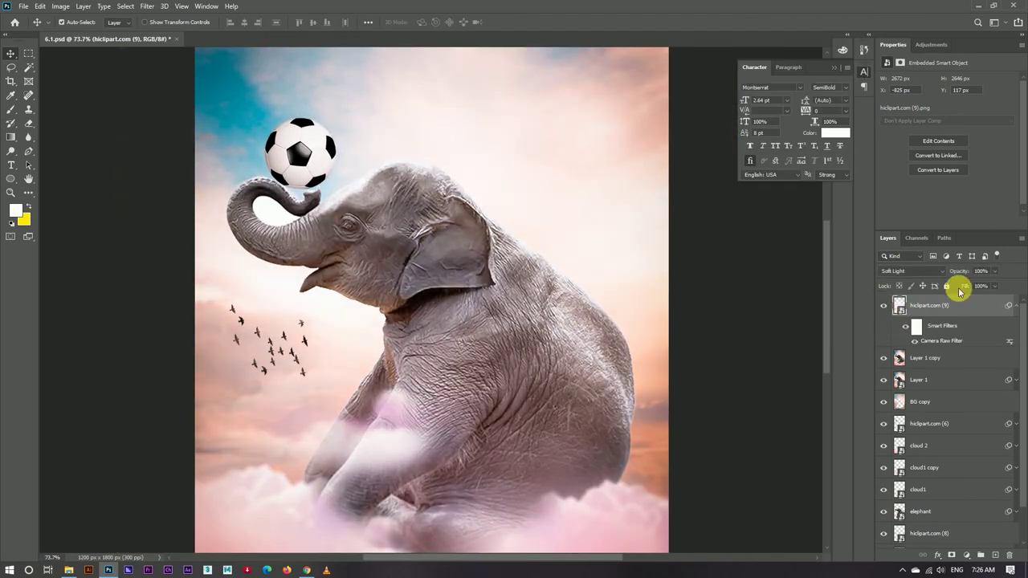
drag(940, 274, 925, 273)
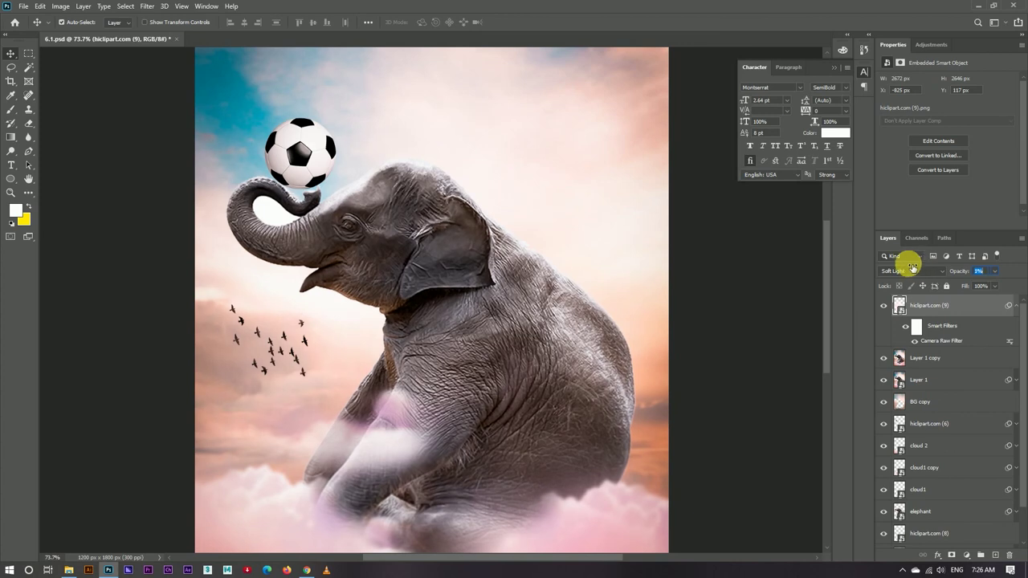
text(32)
key(Return)
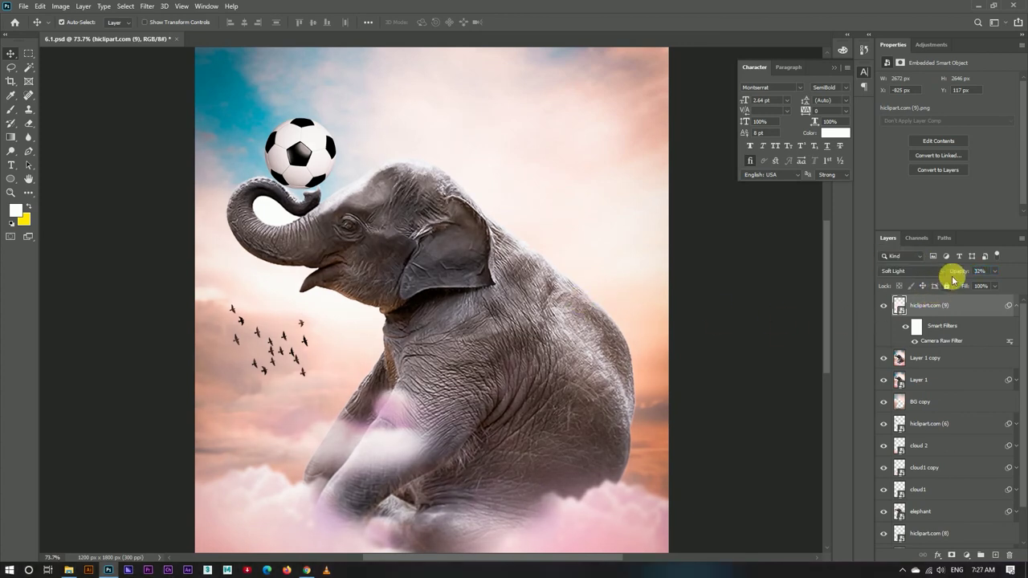
Step: Rasterize the pink smoke layer into pixels
scroll(537, 284, down, 3)
right_click(955, 303)
click(837, 296)
scroll(408, 284, down, 1)
scroll(408, 287, up, 2)
scroll(408, 287, down, 1)
scroll(464, 344, down, 1)
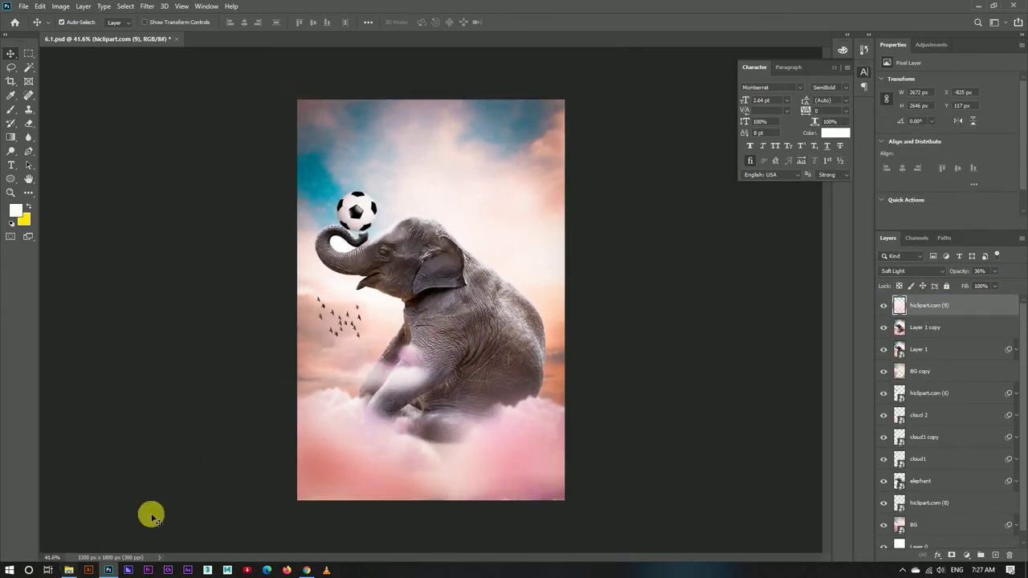
scroll(507, 301, up, 1)
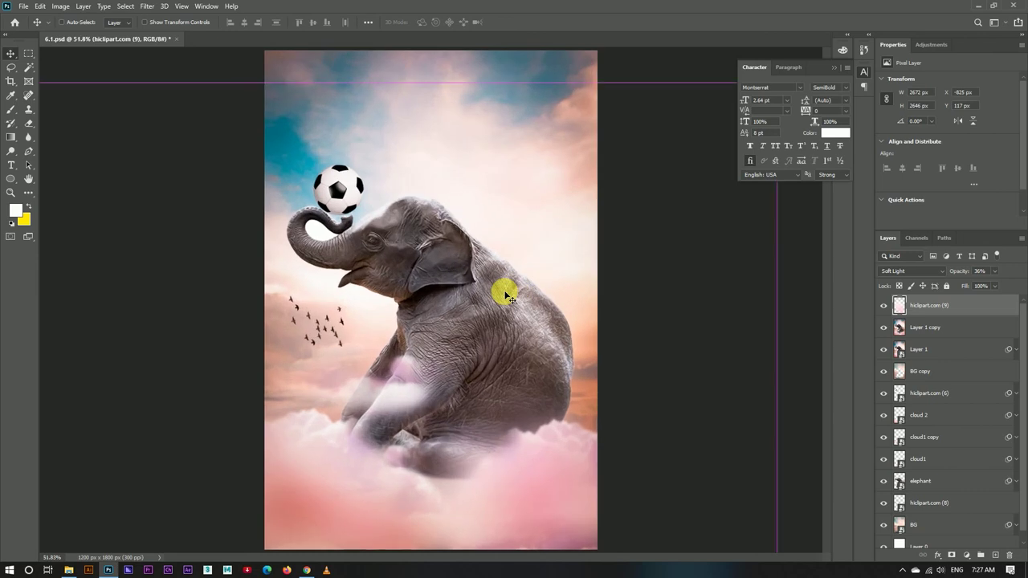
scroll(553, 302, down, 2)
scroll(556, 304, down, 1)
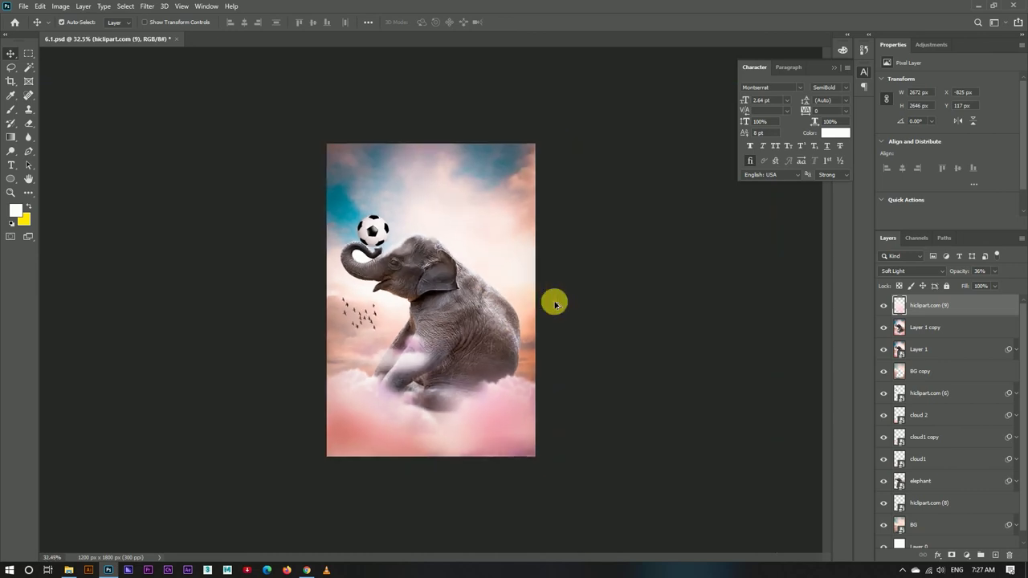
scroll(555, 303, down, 1)
scroll(555, 303, down, 1)
scroll(555, 304, up, 1)
scroll(555, 303, up, 2)
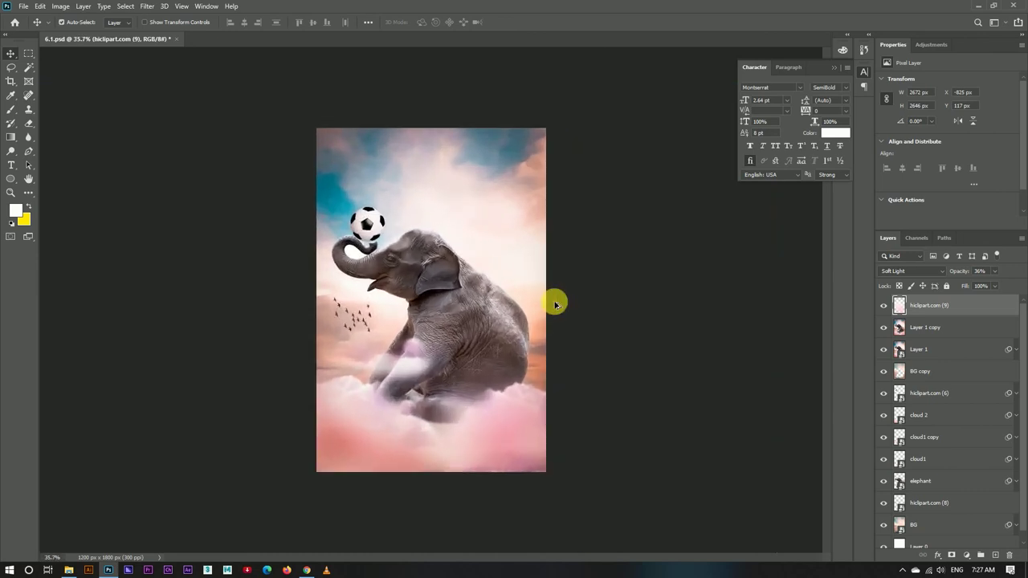